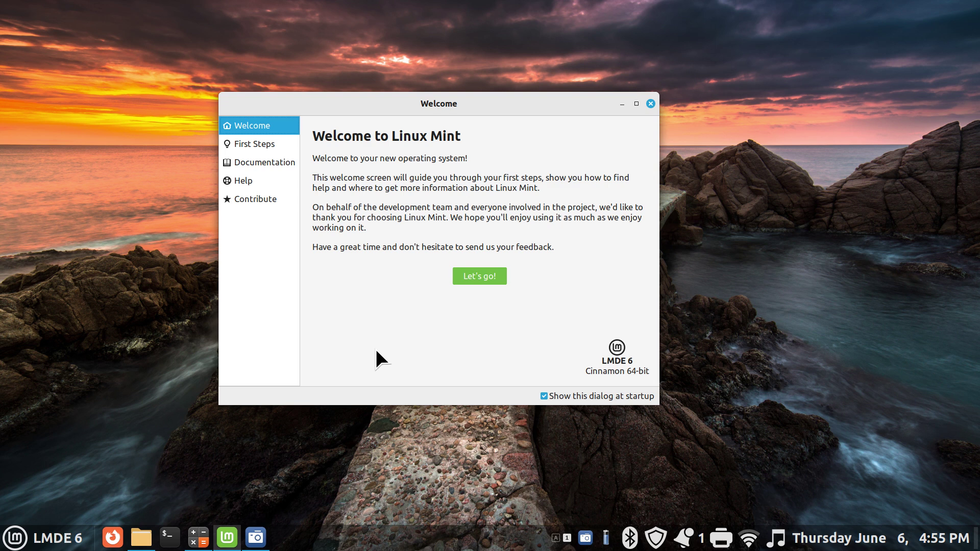
# Switch to Workspace 2 and shrink the Amazon wood glue results page to 60% zoom
pyautogui.hotkey('ctrl', 'alt', 'Up')
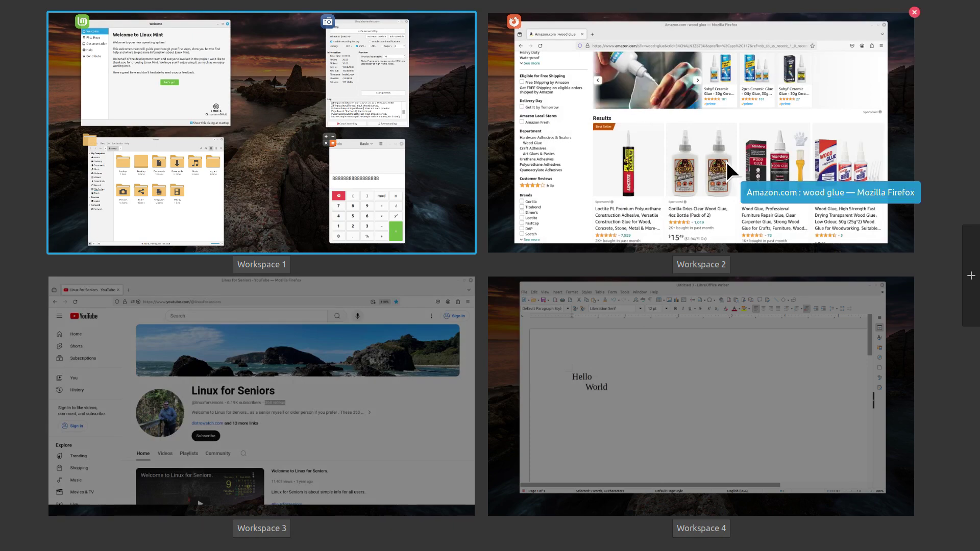
pyautogui.click(764, 105)
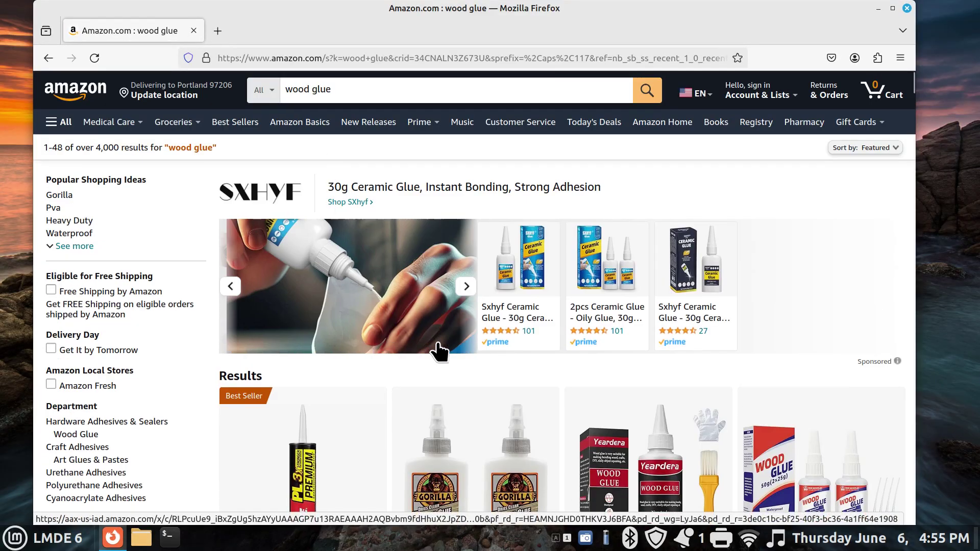
pyautogui.scroll(-3, 442, 361)
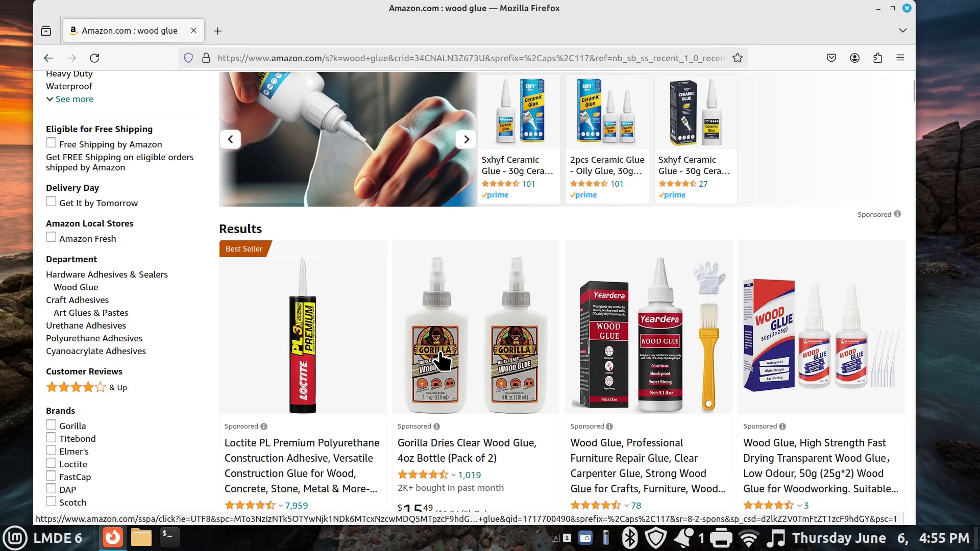
pyautogui.hotkey('ctrl', '-')
pyautogui.hotkey('ctrl', '-')
pyautogui.hotkey('ctrl', '-')
pyautogui.hotkey('ctrl', '-')
pyautogui.scroll(-3, 441, 361)
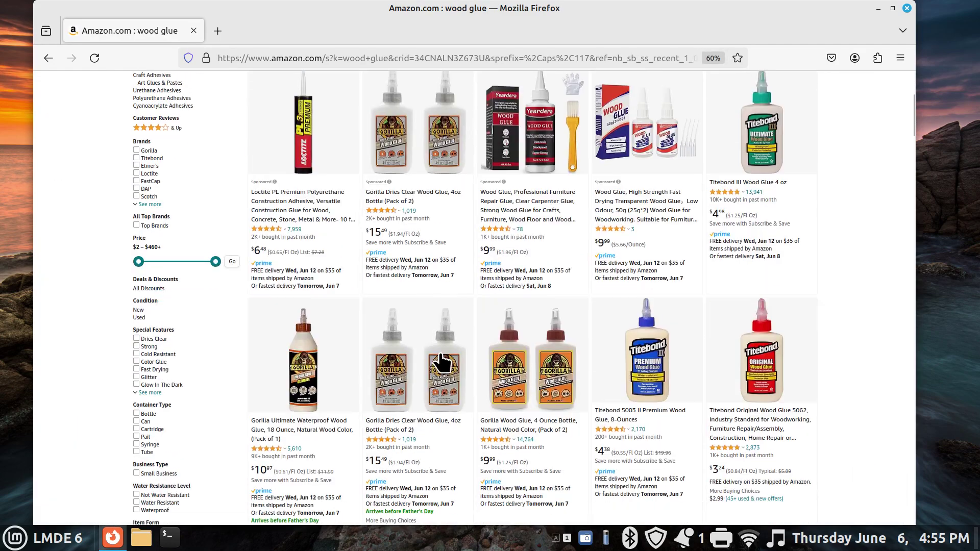
pyautogui.scroll(3, 441, 361)
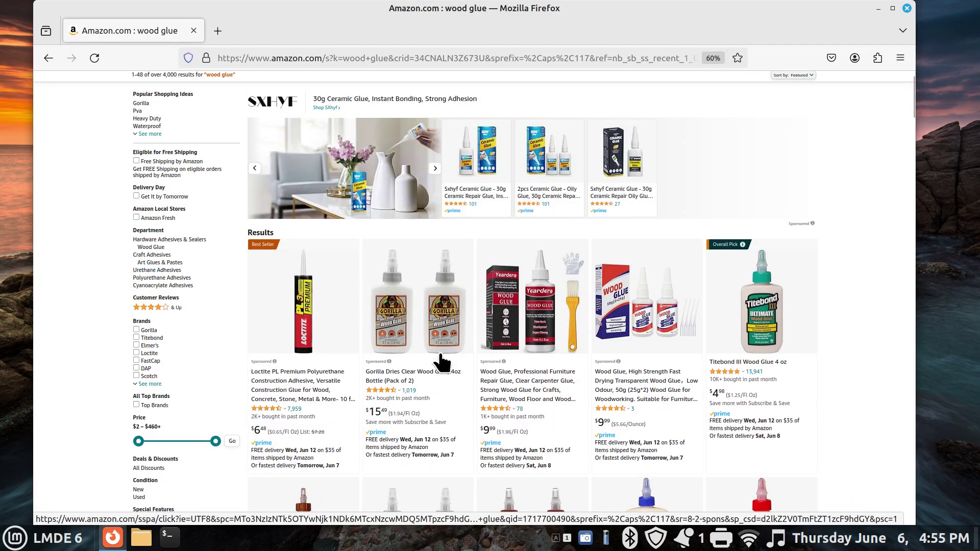
# View the Writer document on Workspace 4 and the YouTube channel page on Workspace 3
pyautogui.hotkey('ctrl', 'alt', 'Up')
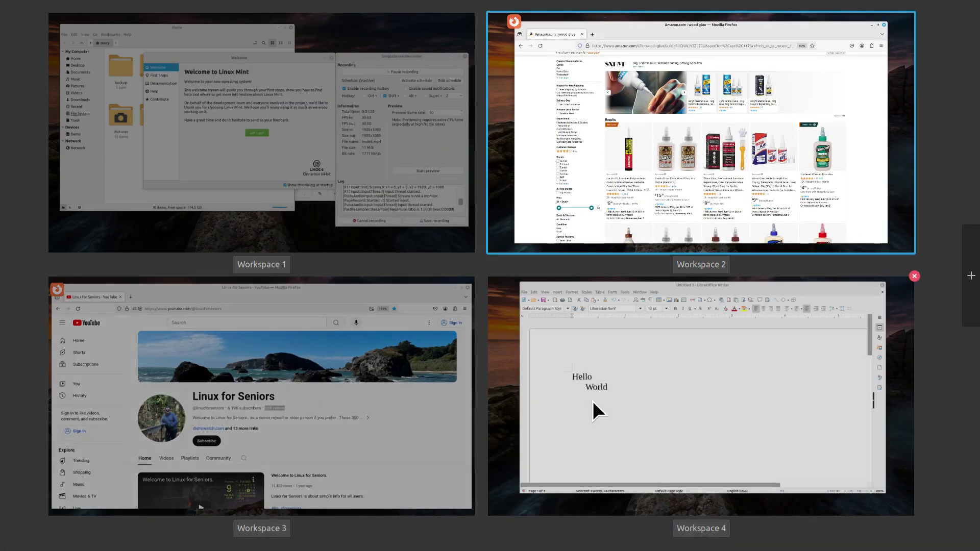
pyautogui.click(631, 363)
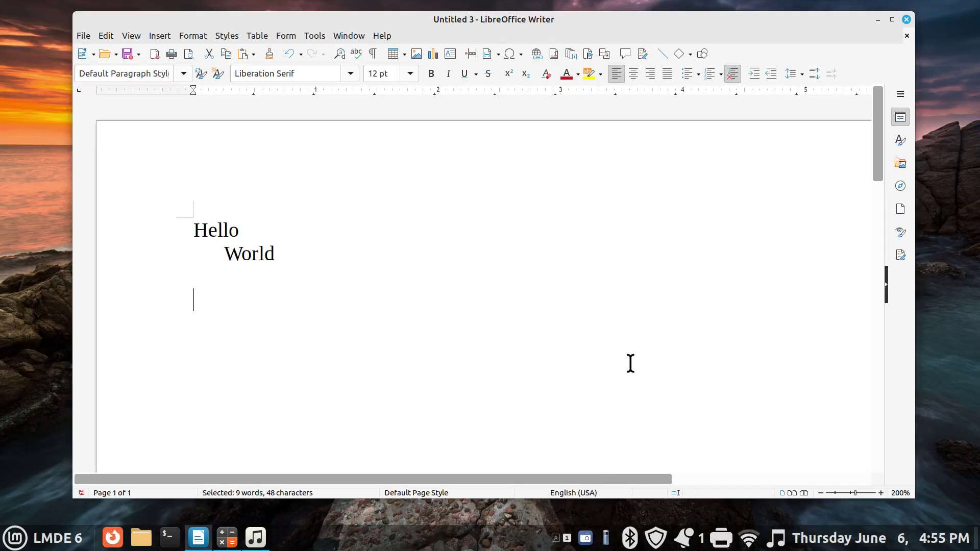
pyautogui.hotkey('ctrl', 'alt', 'Up')
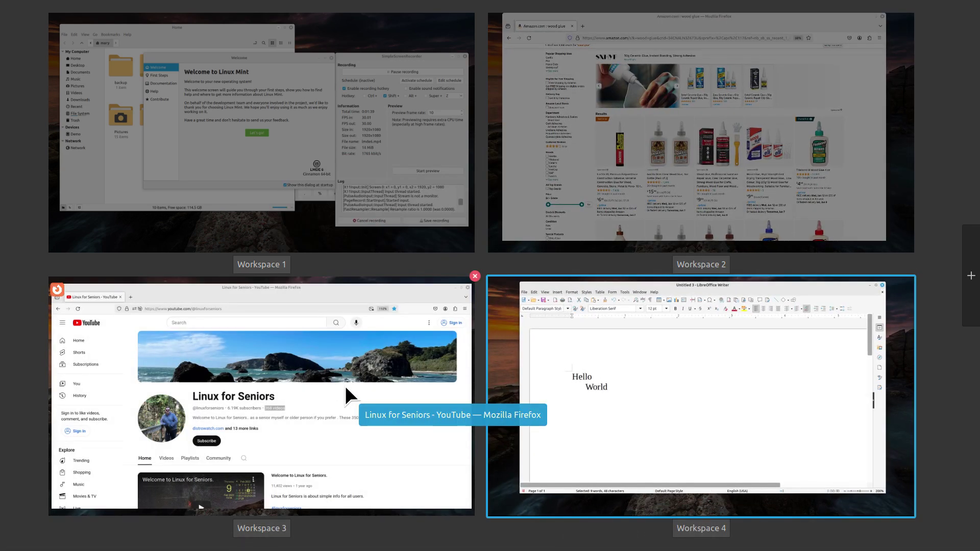
pyautogui.click(402, 439)
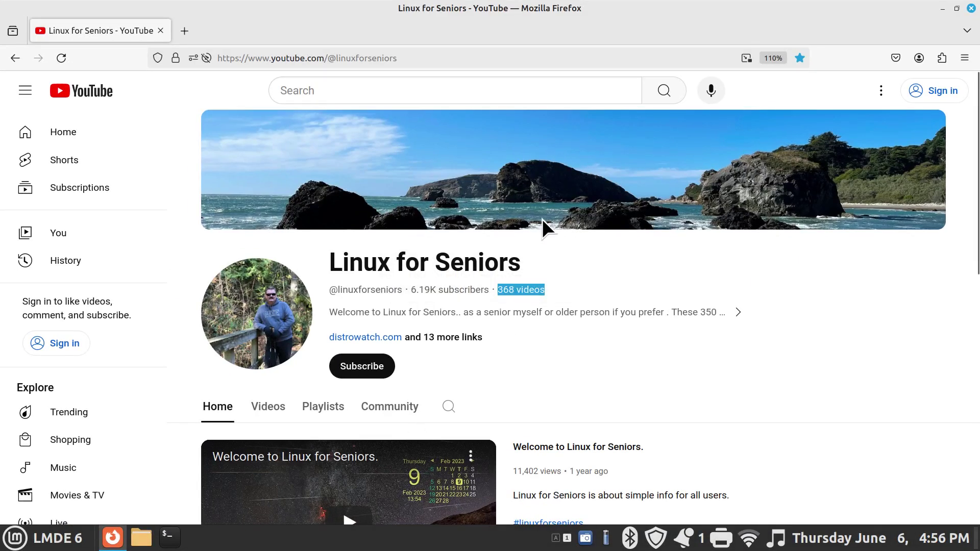
# Add two new workspaces and return to Workspace 1
pyautogui.hotkey('ctrl', 'alt', 'Up')
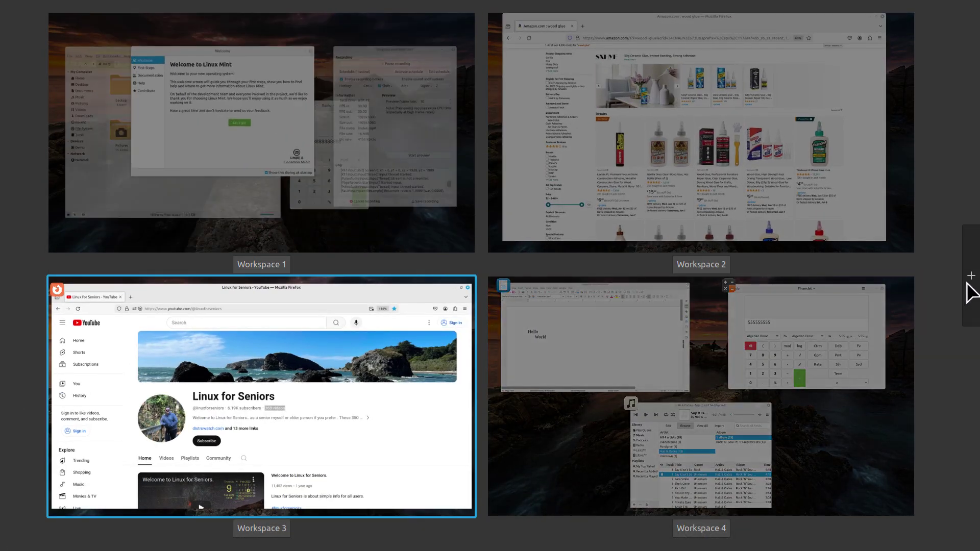
pyautogui.click(970, 285)
pyautogui.click(970, 286)
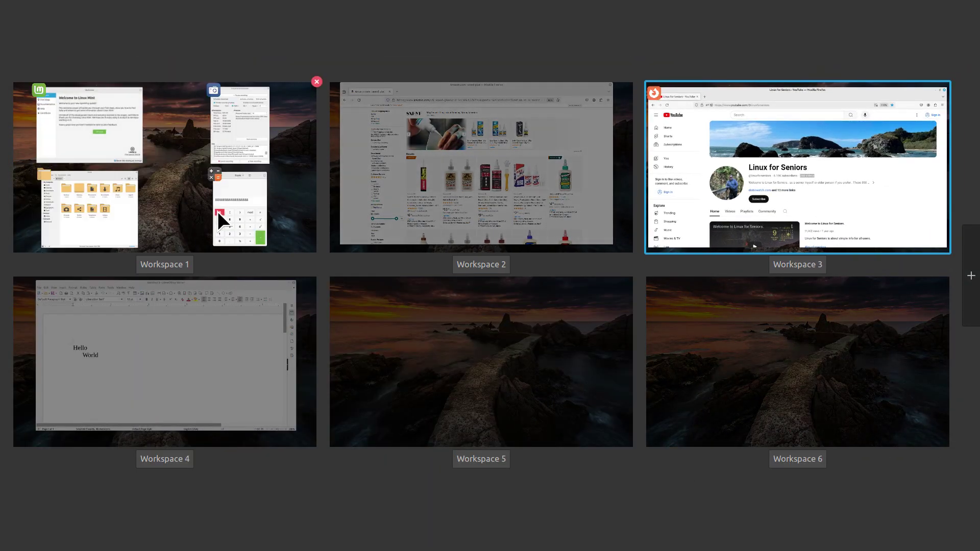
pyautogui.click(164, 202)
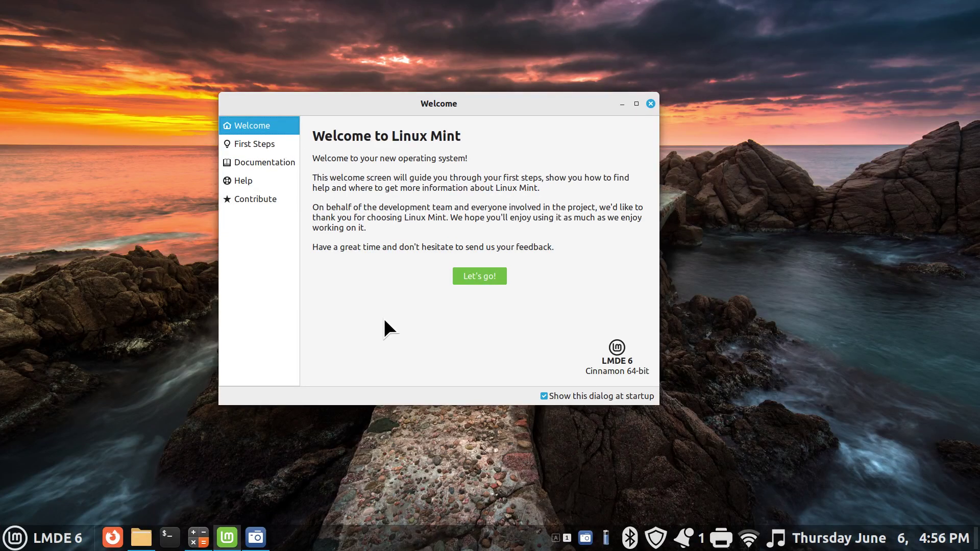
# Cycle through the open windows on Workspace 1 and close the Welcome window
pyautogui.hotkey('alt', 'Tab')
pyautogui.hotkey('alt', 'Tab')
pyautogui.hotkey('alt', 'Tab')
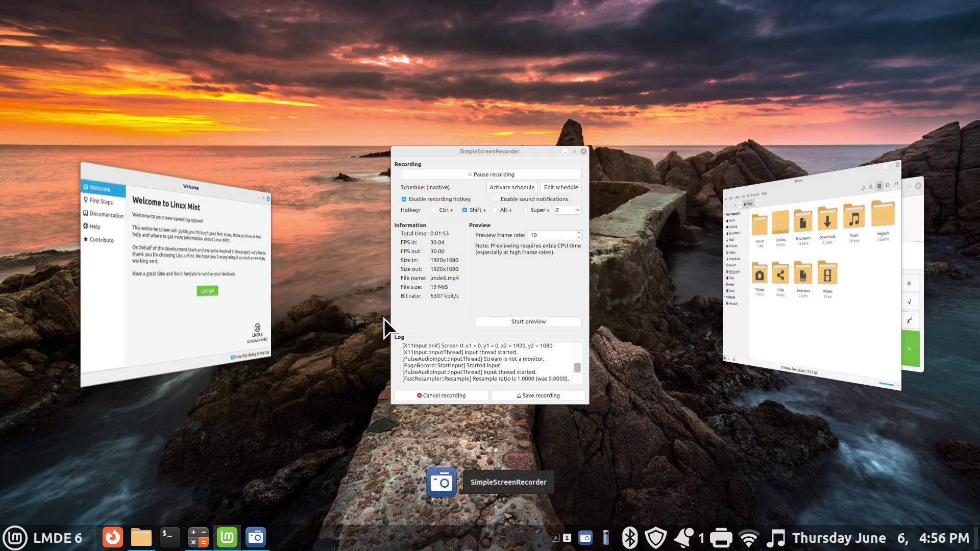
pyautogui.hotkey('alt', 'Tab')
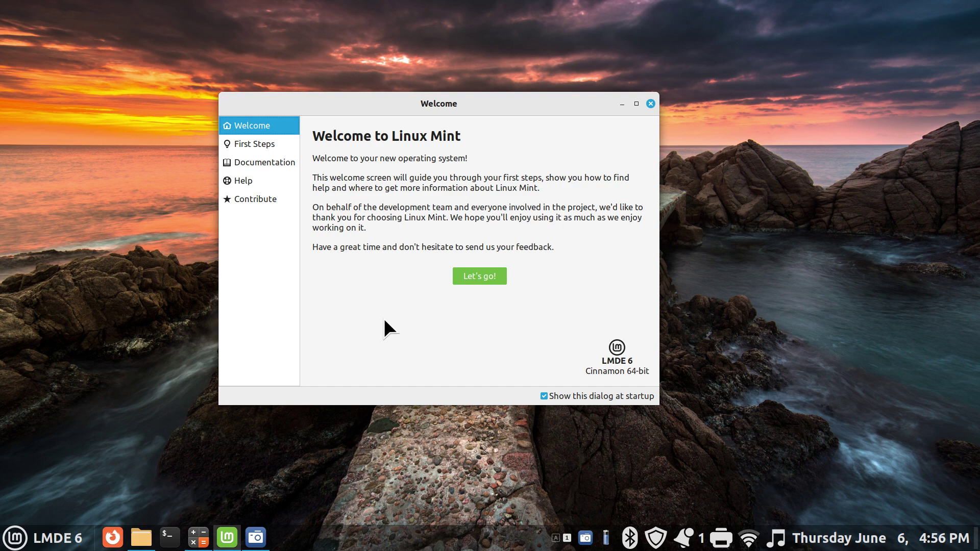
pyautogui.click(651, 104)
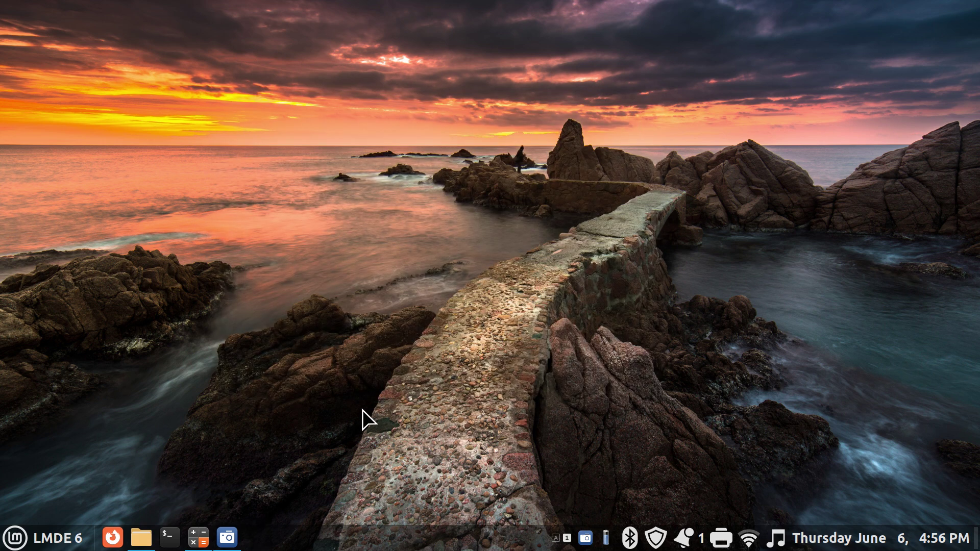
# Switch to Workspace 3 and try the YouTube channel page at 70% zoom before resetting it to the default zoom
pyautogui.hotkey('ctrl', 'alt', 'Up')
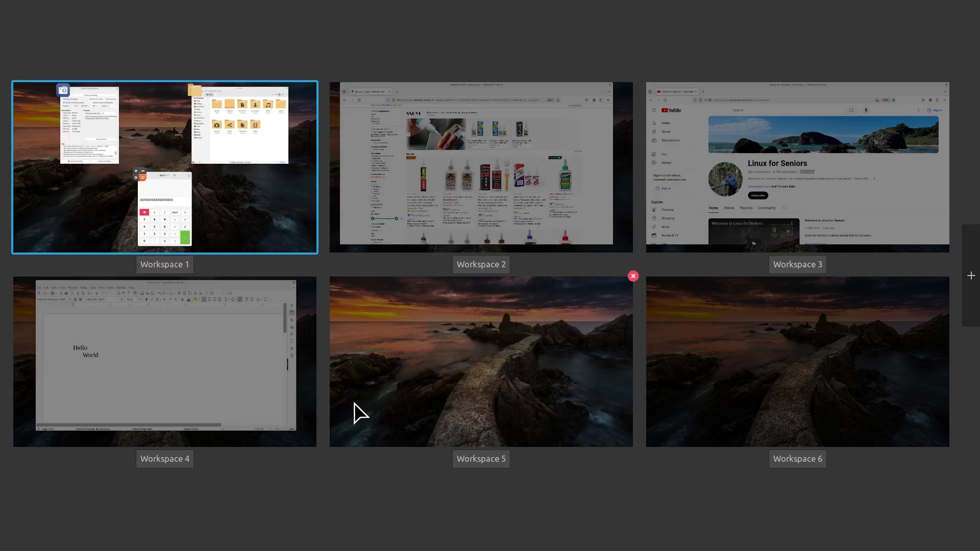
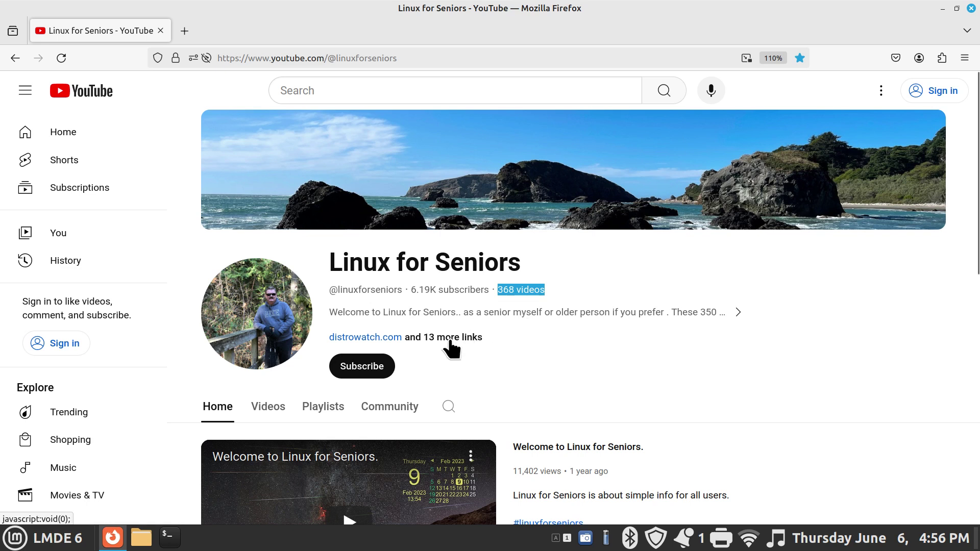
pyautogui.scroll(-3, 624, 362)
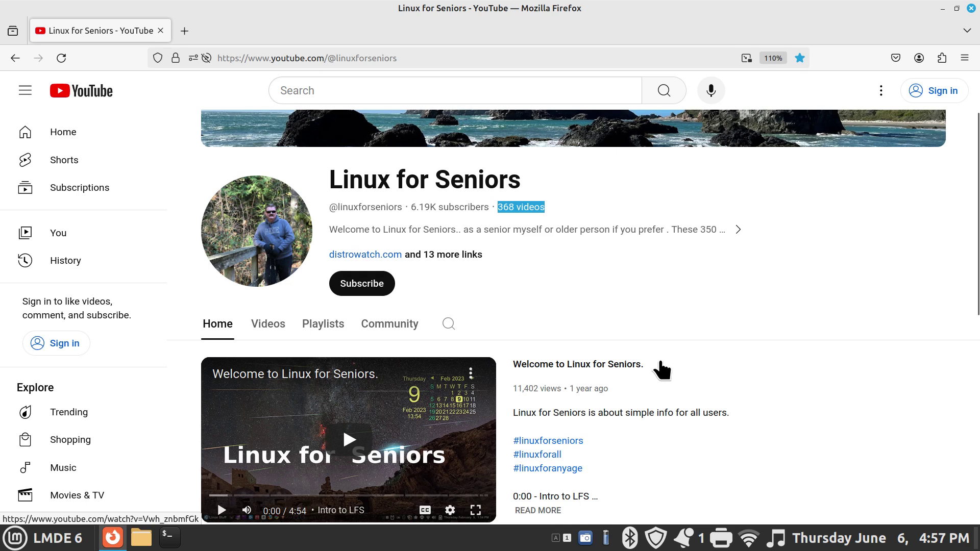
pyautogui.hotkey('ctrl', '-')
pyautogui.hotkey('ctrl', '-')
pyautogui.hotkey('ctrl', '-')
pyautogui.hotkey('ctrl', '-')
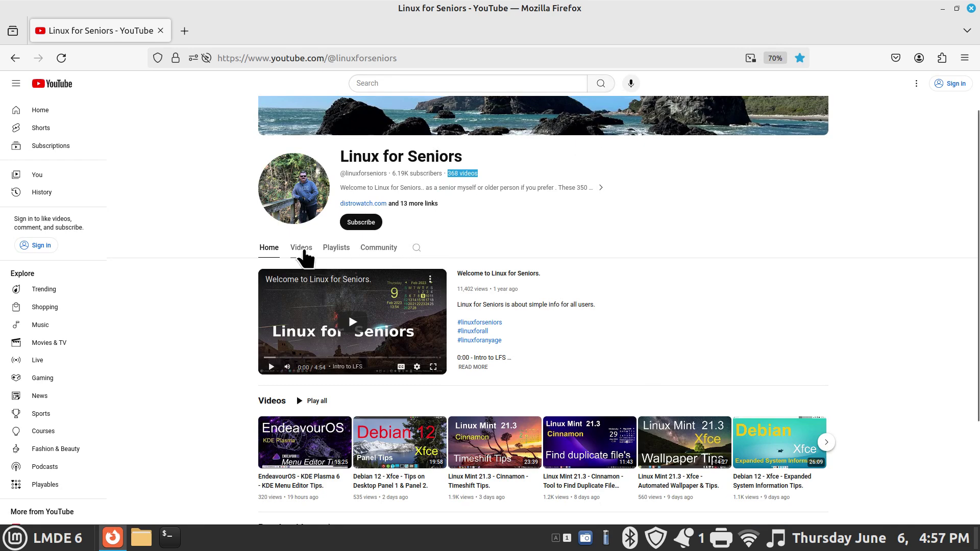
pyautogui.hotkey('ctrl', '0')
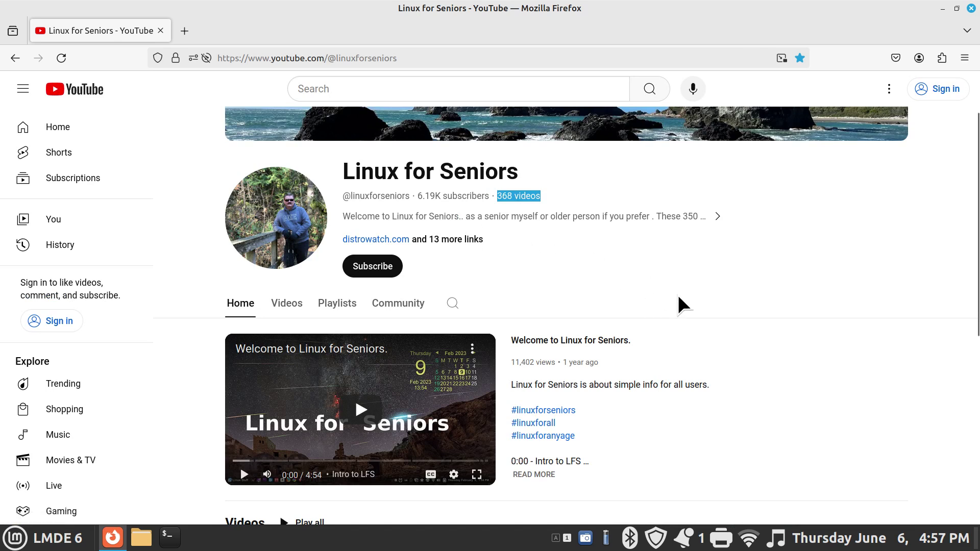
# Return to Workspace 1, cycle through its open windows to the Home folder window and minimize it
pyautogui.hotkey('ctrl', 'alt', 'Up')
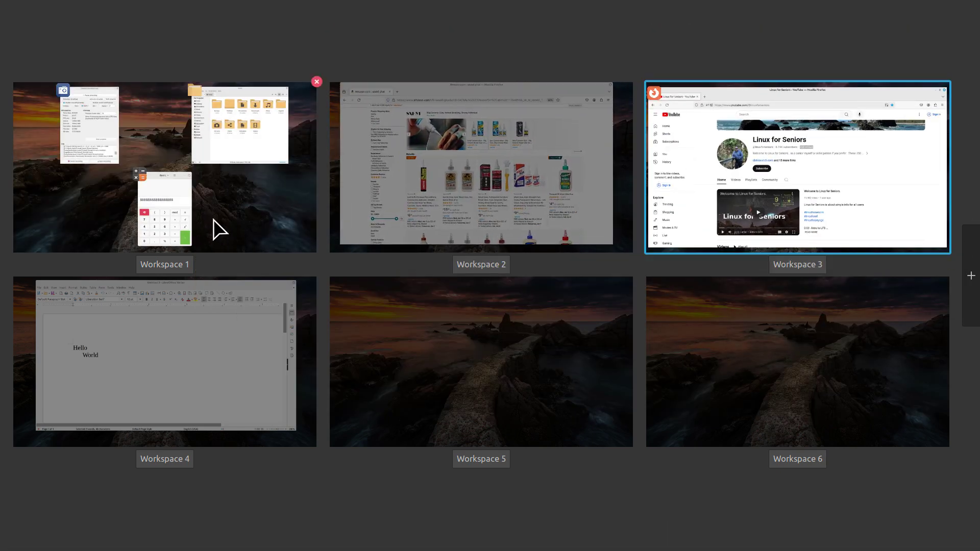
pyautogui.click(217, 225)
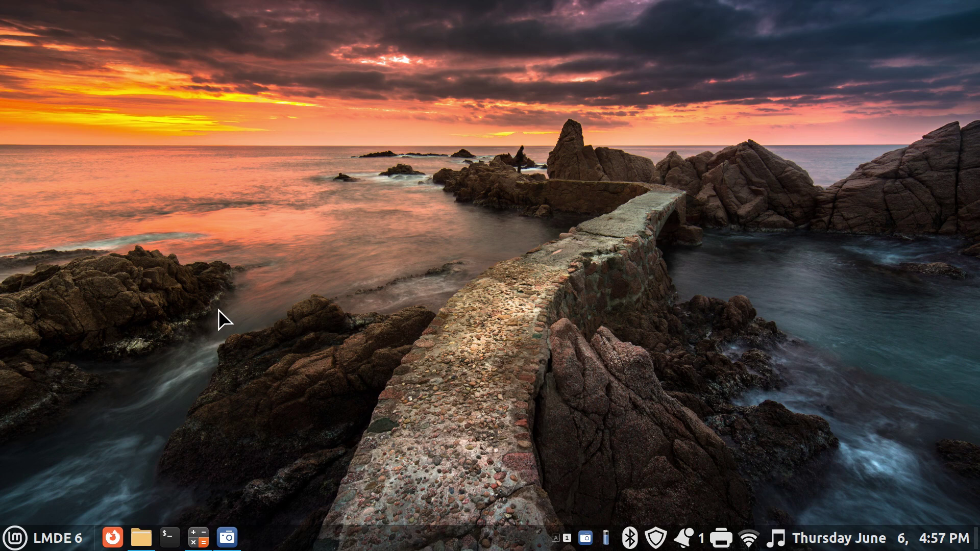
pyautogui.hotkey('alt', 'Tab')
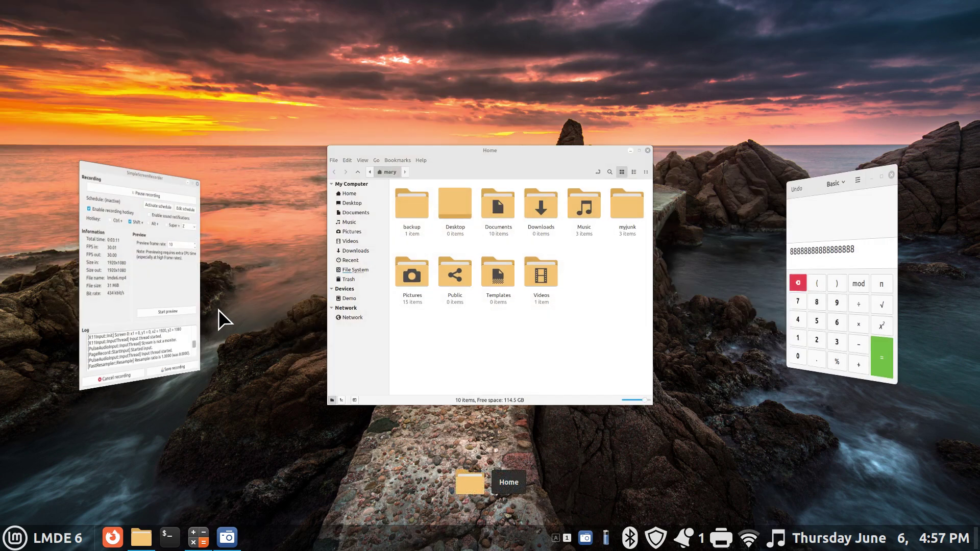
pyautogui.hotkey('alt', 'Tab')
pyautogui.hotkey('alt', 'Tab')
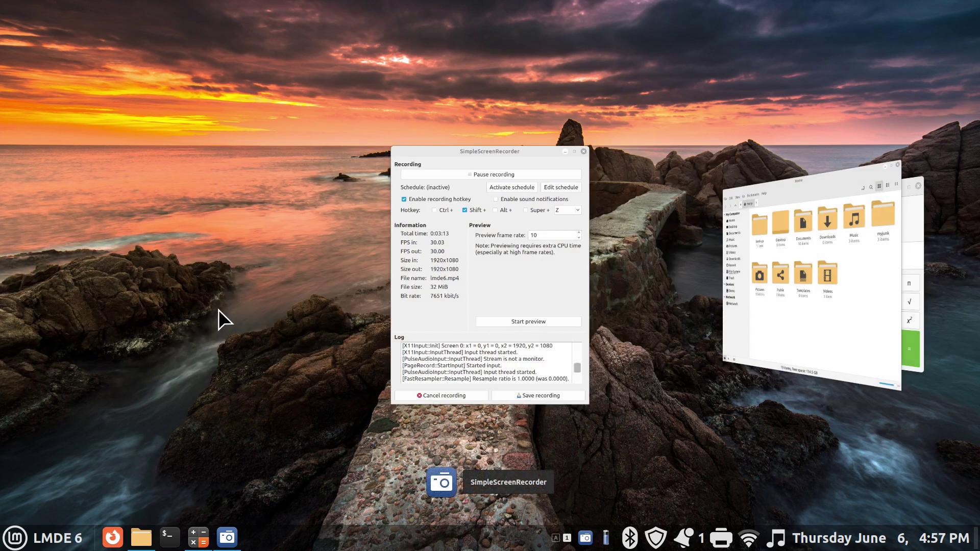
pyautogui.hotkey('alt', 'Tab')
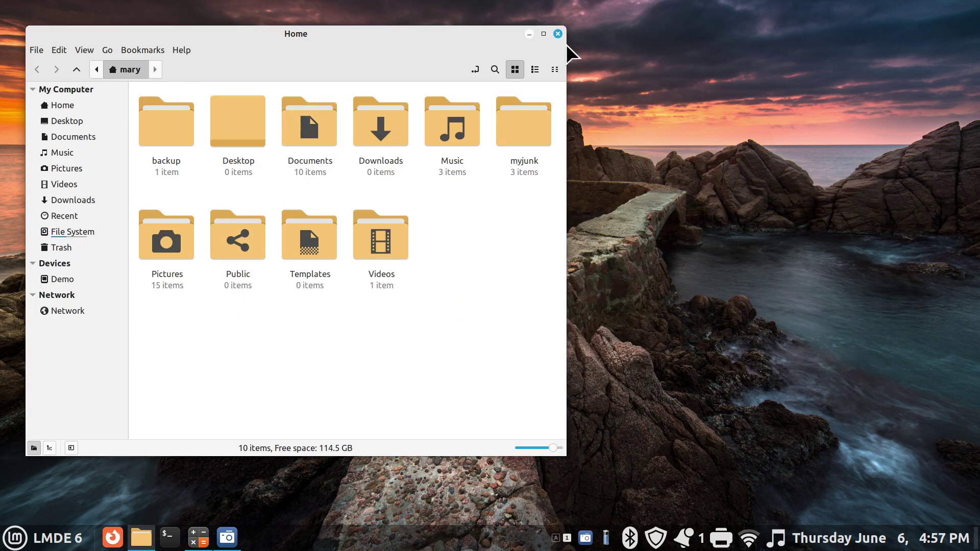
pyautogui.click(529, 34)
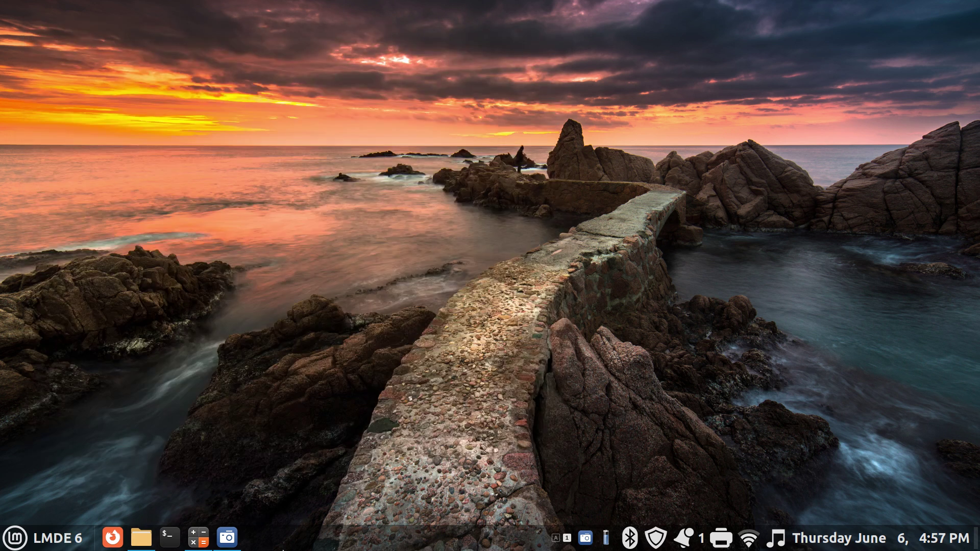
# Open System Settings and enlarge its window to look over the Appearance and Preferences categories
pyautogui.click(22, 545)
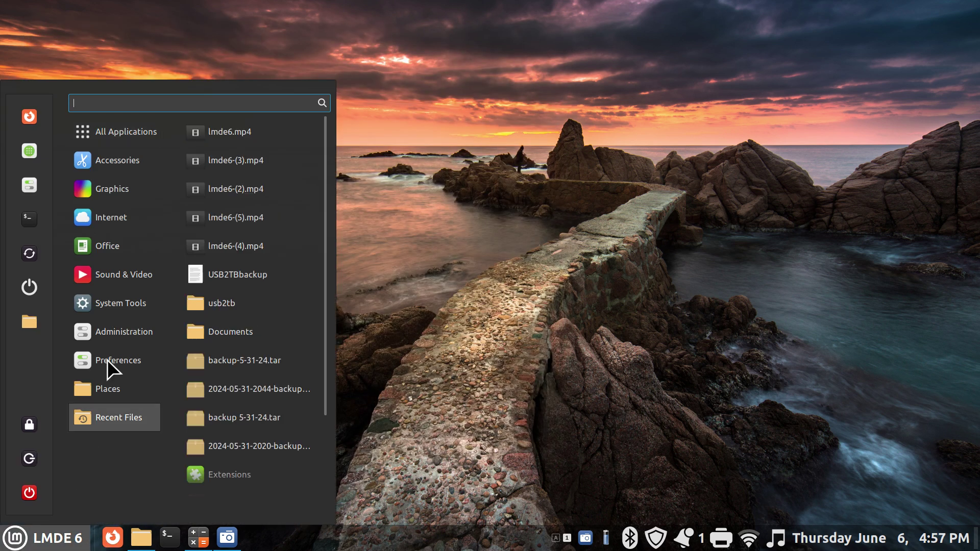
pyautogui.click(29, 185)
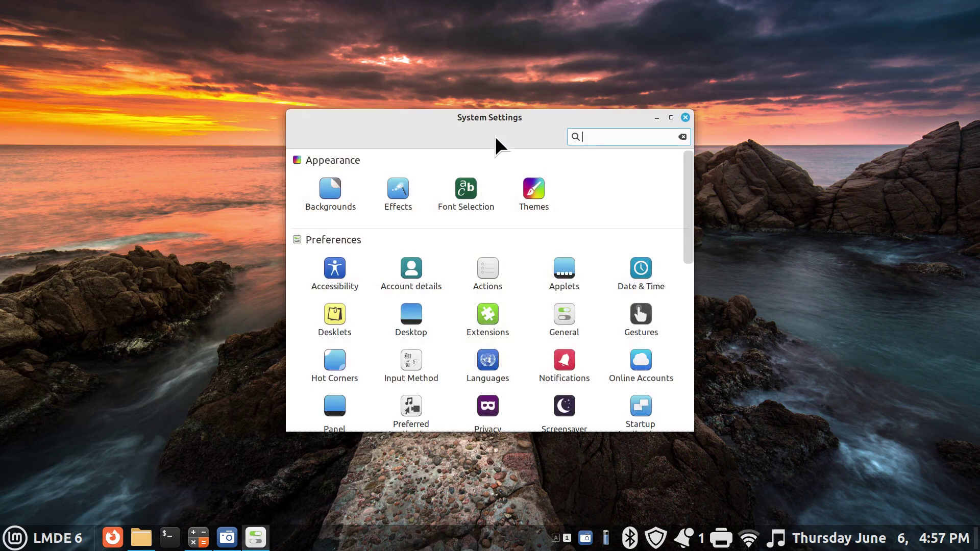
pyautogui.moveTo(494, 116); pyautogui.dragTo(438, 105)
pyautogui.moveTo(636, 408); pyautogui.dragTo(711, 458)
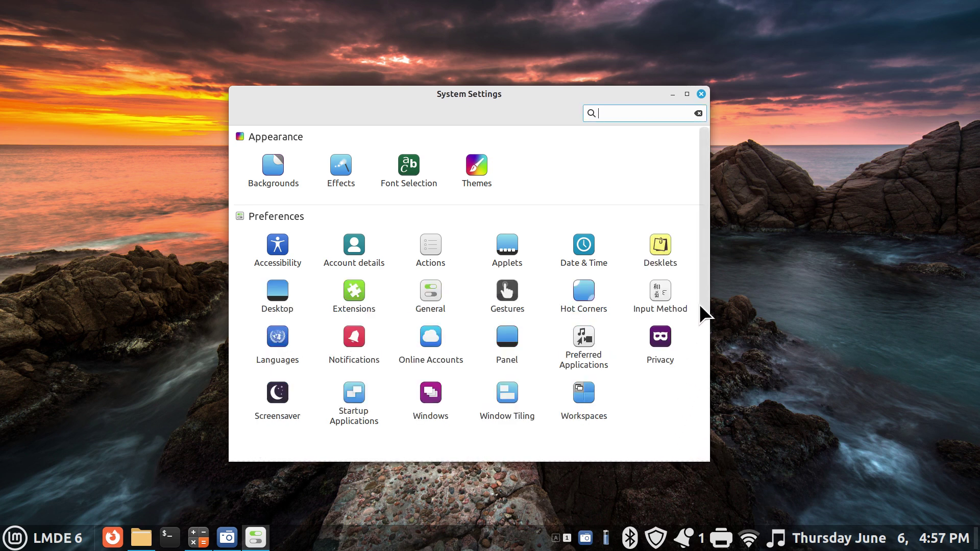
pyautogui.scroll(-2, 706, 253)
pyautogui.scroll(2, 707, 253)
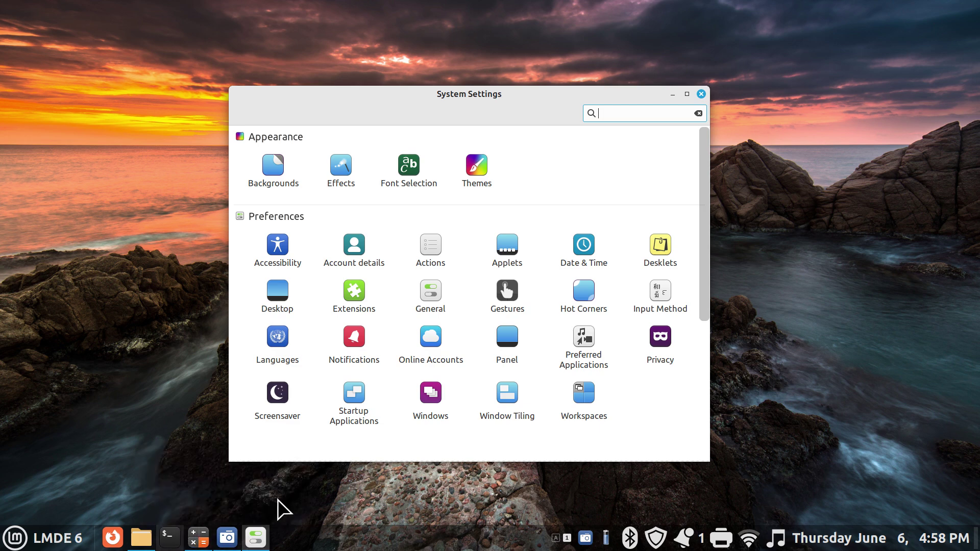
# Cycle through the open windows again with the window switcher and close System Settings
pyautogui.hotkey('alt', 'Tab')
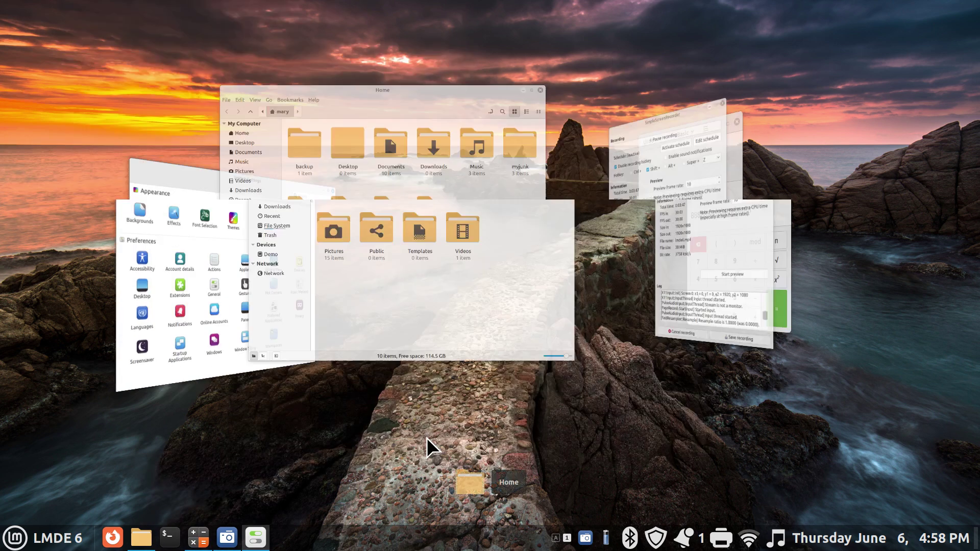
pyautogui.hotkey('alt', 'Tab')
pyautogui.hotkey('alt', 'Tab')
pyautogui.hotkey('alt', 'Tab')
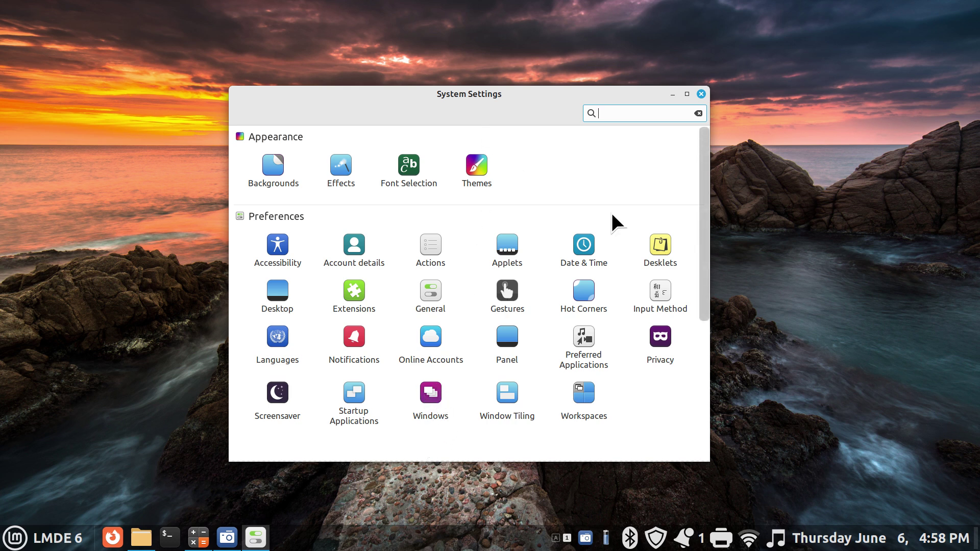
pyautogui.click(701, 93)
pyautogui.click(15, 537)
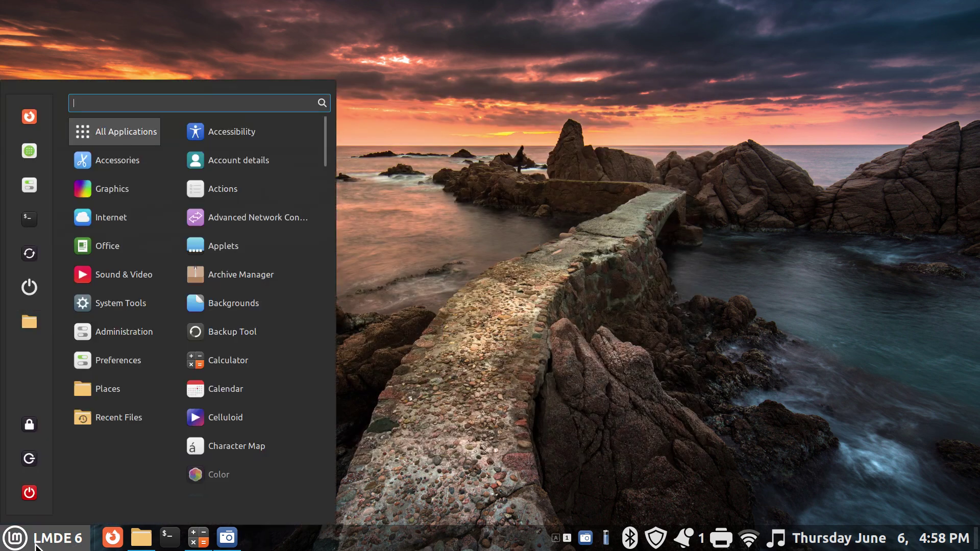
pyautogui.click(558, 339)
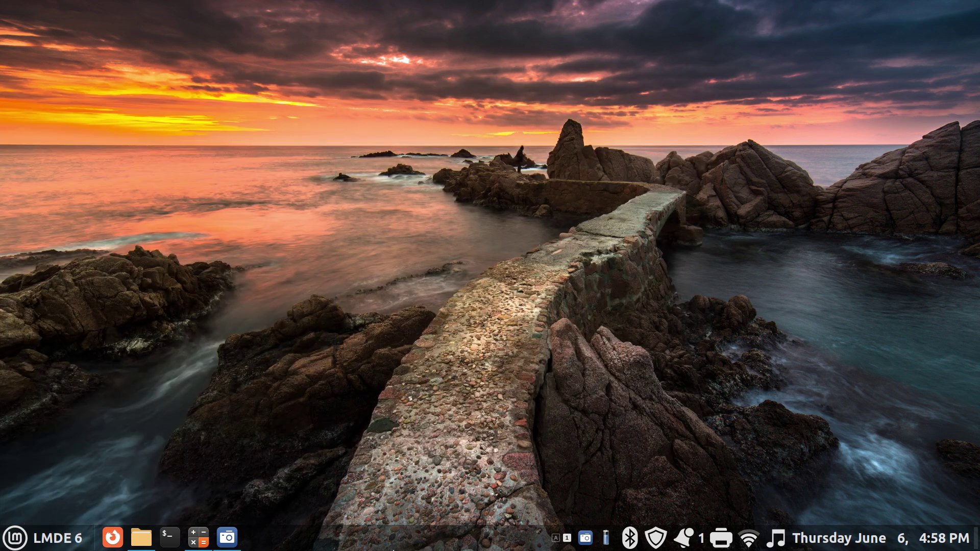
# Open System Settings and go to the Alt-Tab section of the Windows preferences
pyautogui.rightClick(408, 536)
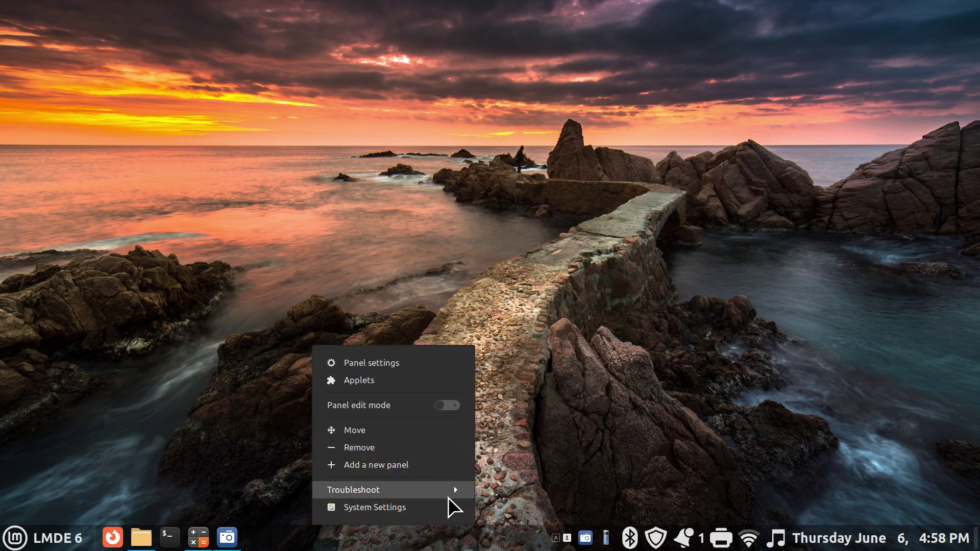
pyautogui.click(427, 508)
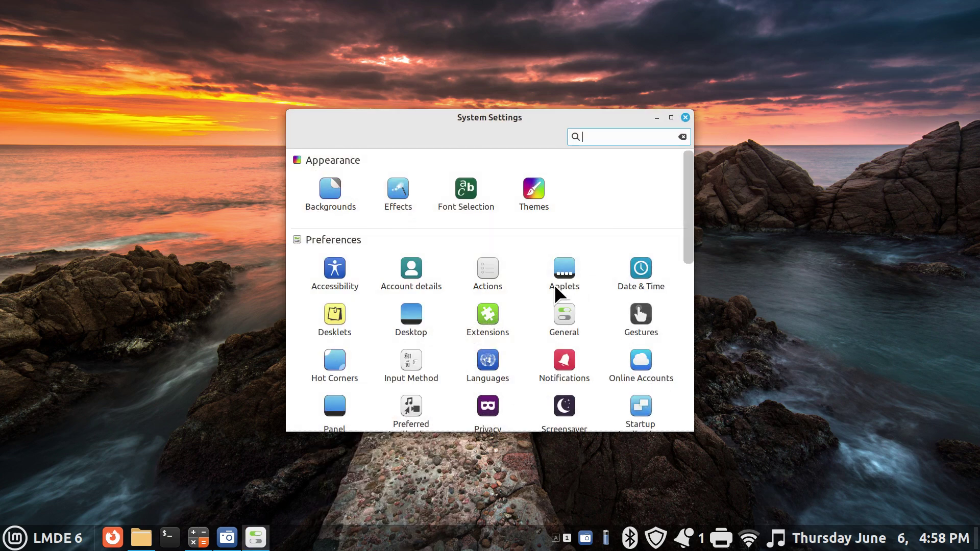
pyautogui.scroll(-3, 464, 329)
pyautogui.click(326, 358)
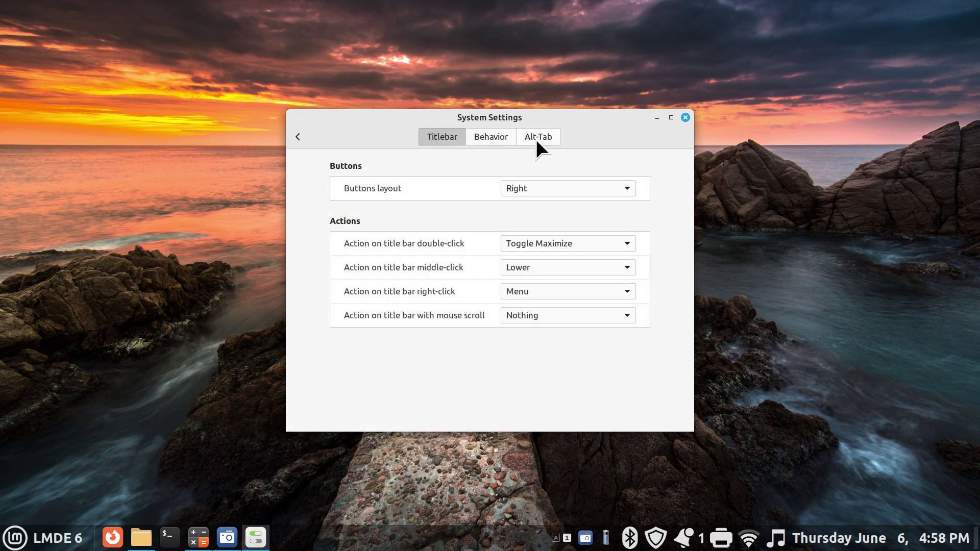
pyautogui.click(536, 139)
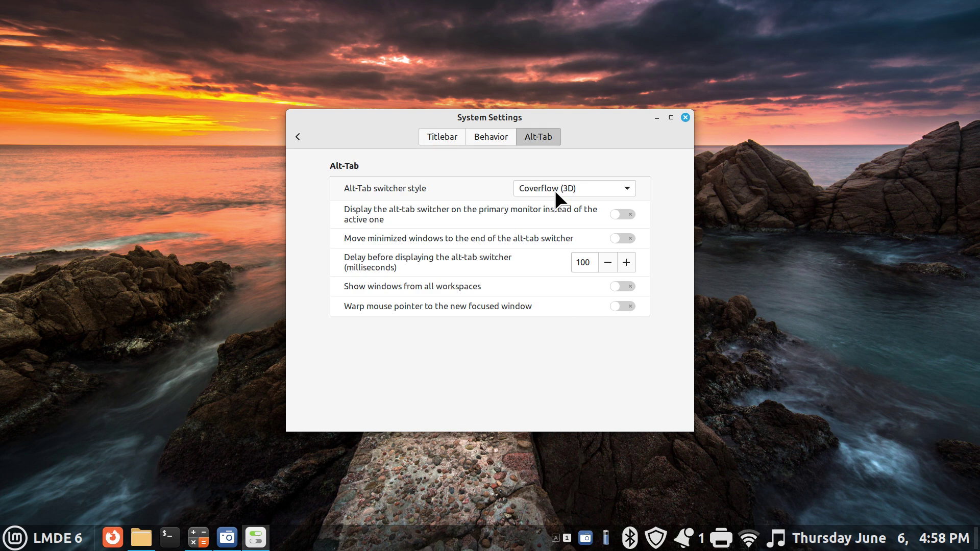
# Look over the Alt-Tab switcher styles, keep Coverflow (3D) and cycle through the open windows with it
pyautogui.click(555, 192)
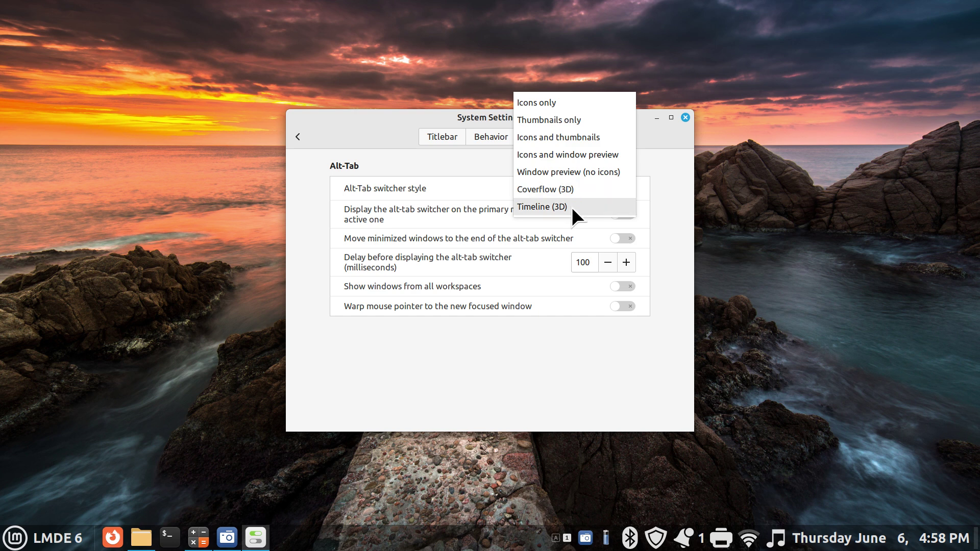
pyautogui.click(569, 191)
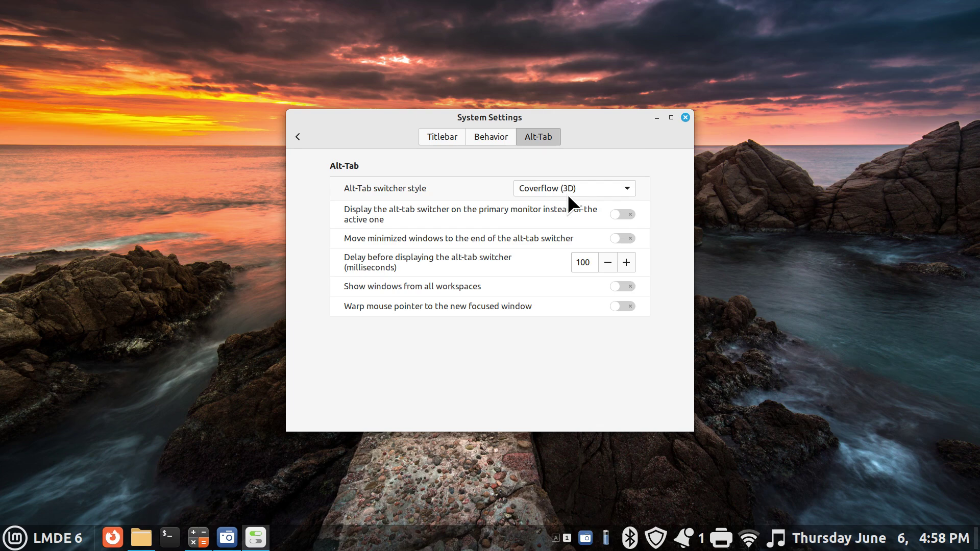
pyautogui.hotkey('alt', 'Tab')
pyautogui.hotkey('alt', 'Tab')
pyautogui.hotkey('alt', 'Tab')
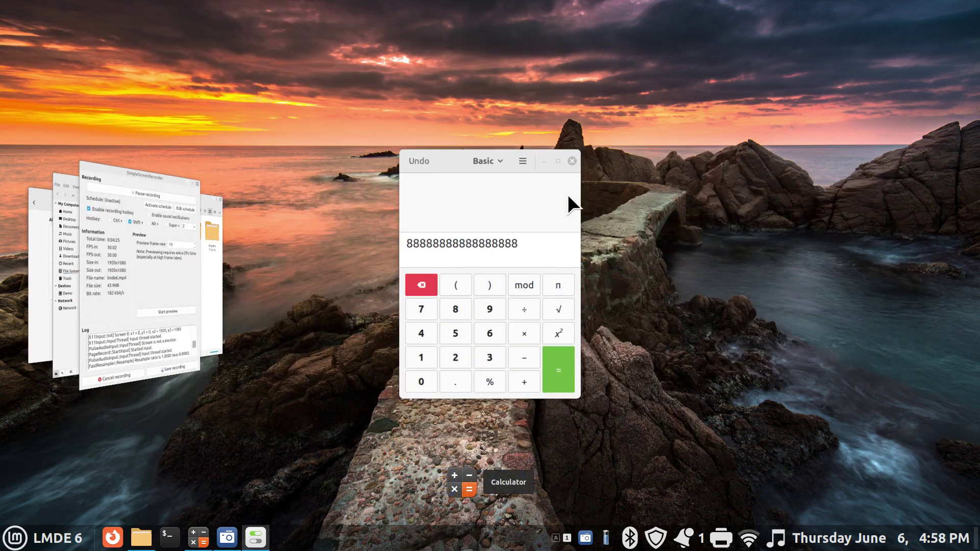
pyautogui.hotkey('alt', 'Tab')
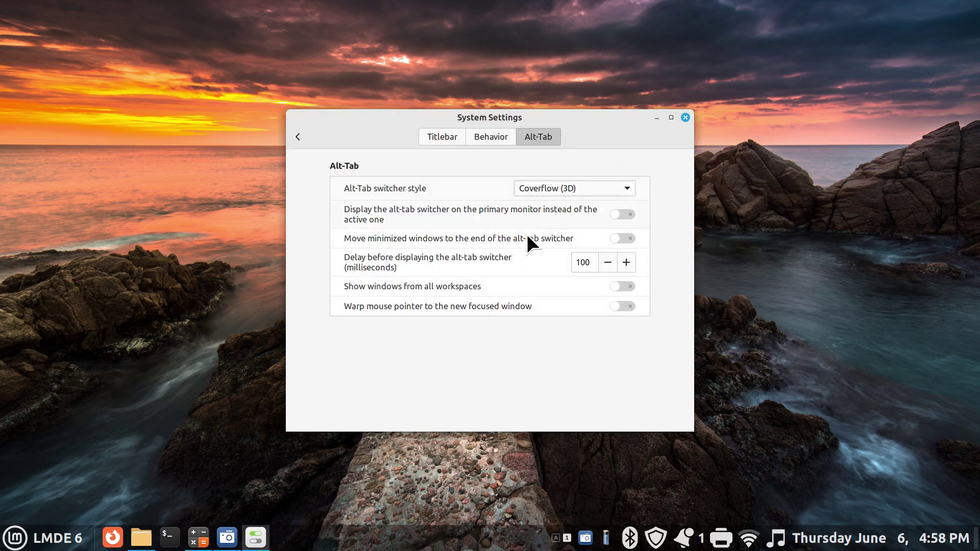
# Set the Alt-Tab switcher style to Timeline (3D) and cycle through the open windows to try it
pyautogui.click(601, 188)
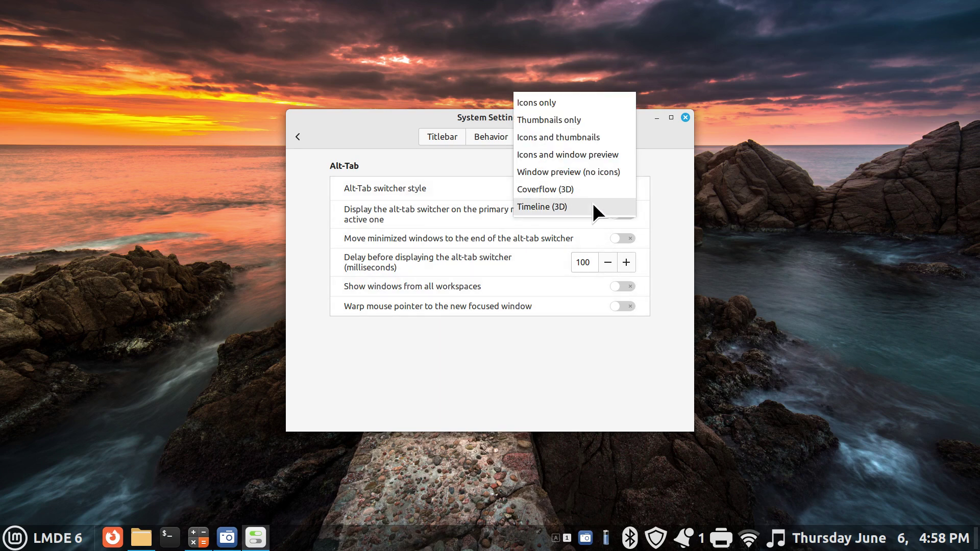
pyautogui.click(593, 204)
pyautogui.hotkey('alt', 'Tab')
pyautogui.hotkey('alt', 'Tab')
pyautogui.hotkey('alt', 'Tab')
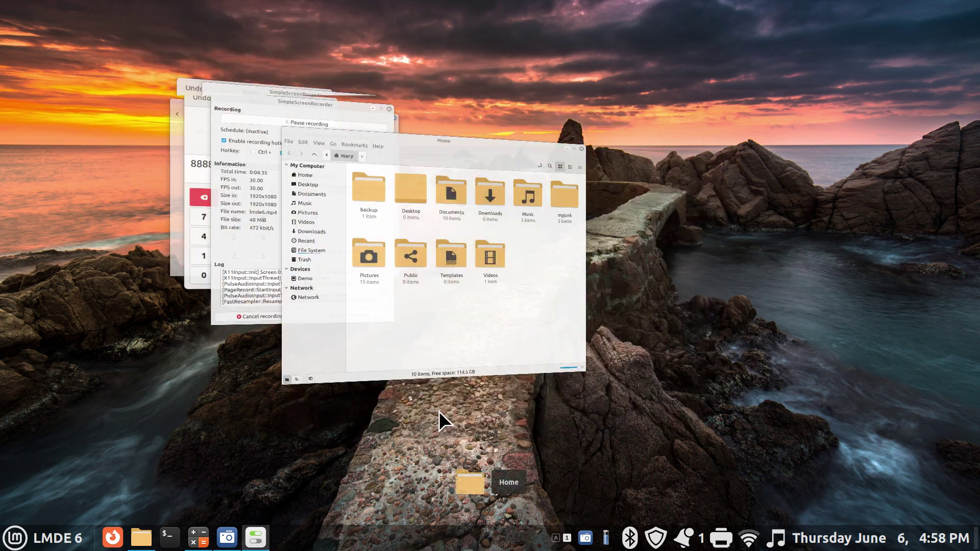
pyautogui.hotkey('alt', 'Tab')
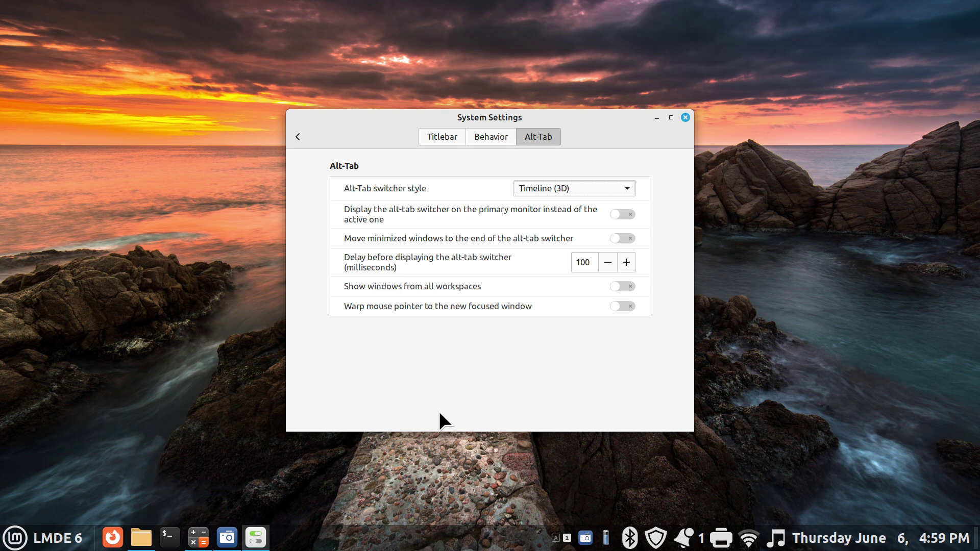
# Set the Alt-Tab switcher style to Icons and thumbnails and cycle through the open windows to try it
pyautogui.click(575, 188)
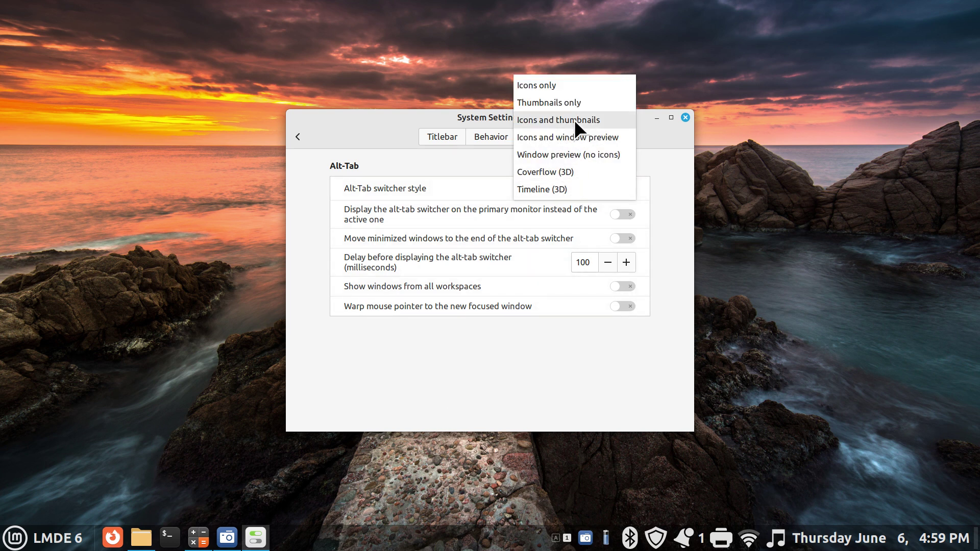
pyautogui.click(574, 119)
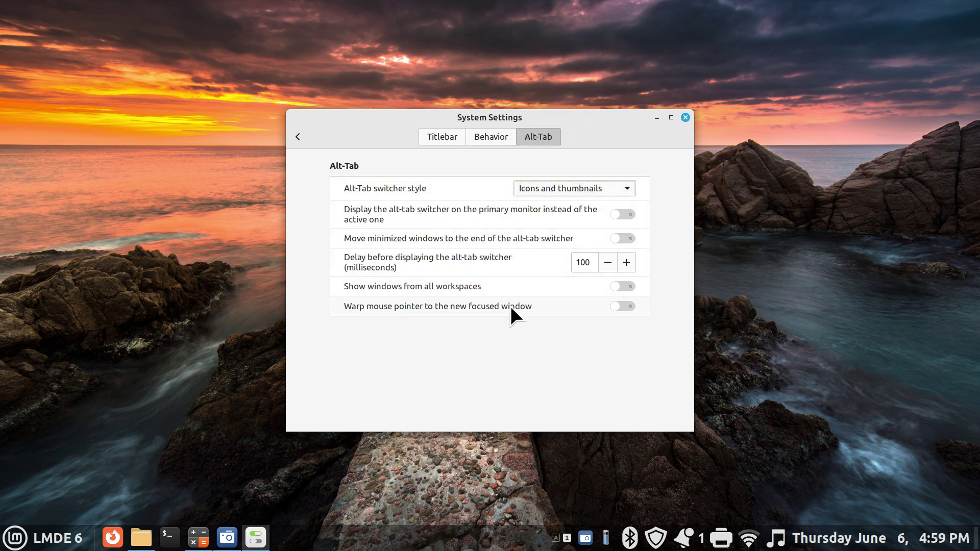
pyautogui.hotkey('alt', 'Tab')
pyautogui.hotkey('alt', 'Tab')
pyautogui.hotkey('alt', 'Tab')
pyautogui.hotkey('alt', 'Tab')
# Set the Alt-Tab switcher style back to Coverflow (3D) and cycle through the open windows, ending on System Settings
pyautogui.click(553, 186)
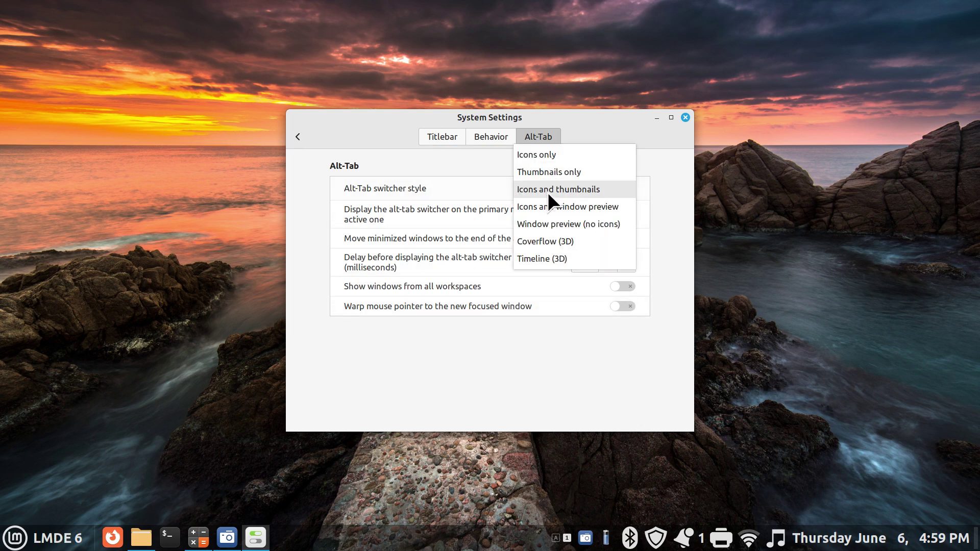
pyautogui.click(574, 240)
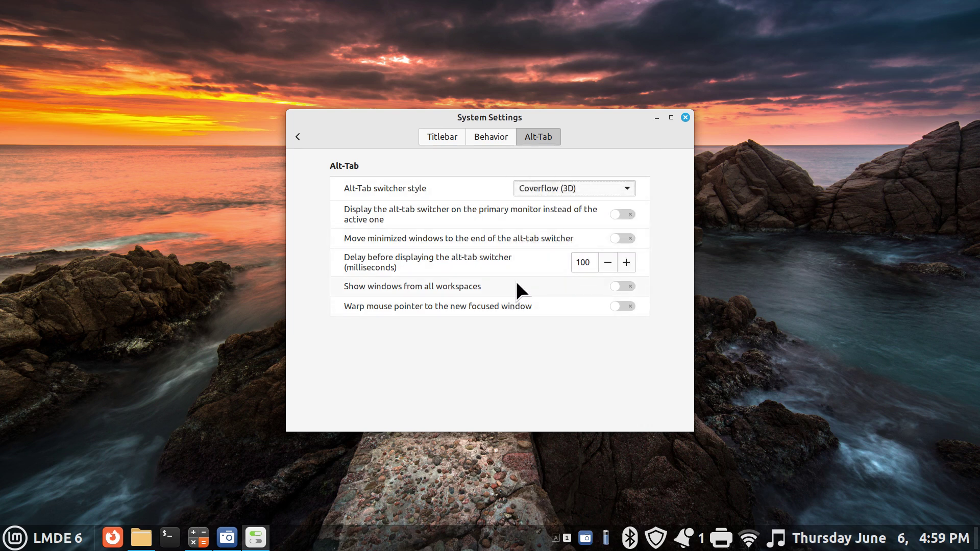
pyautogui.hotkey('alt', 'Tab')
pyautogui.hotkey('alt', 'Tab')
pyautogui.hotkey('alt', 'Tab')
pyautogui.hotkey('alt', 'Tab')
pyautogui.hotkey('alt', 'Tab')
pyautogui.hotkey('alt', 'Tab')
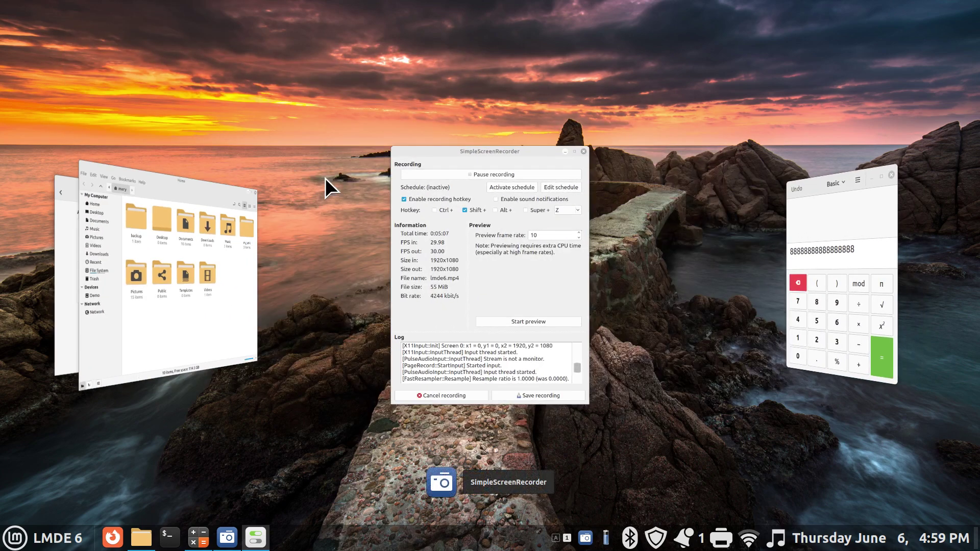
pyautogui.hotkey('alt', 'Tab')
pyautogui.hotkey('alt', 'Tab')
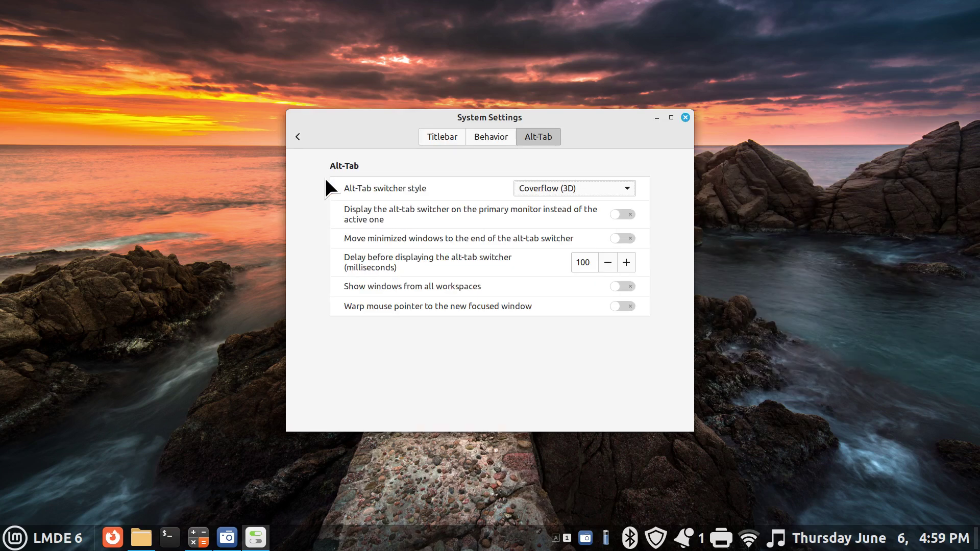
# Open the Workspaces settings and remove Workspaces 6 and 5 in the Expo overview, returning to Workspace 1
pyautogui.click(301, 135)
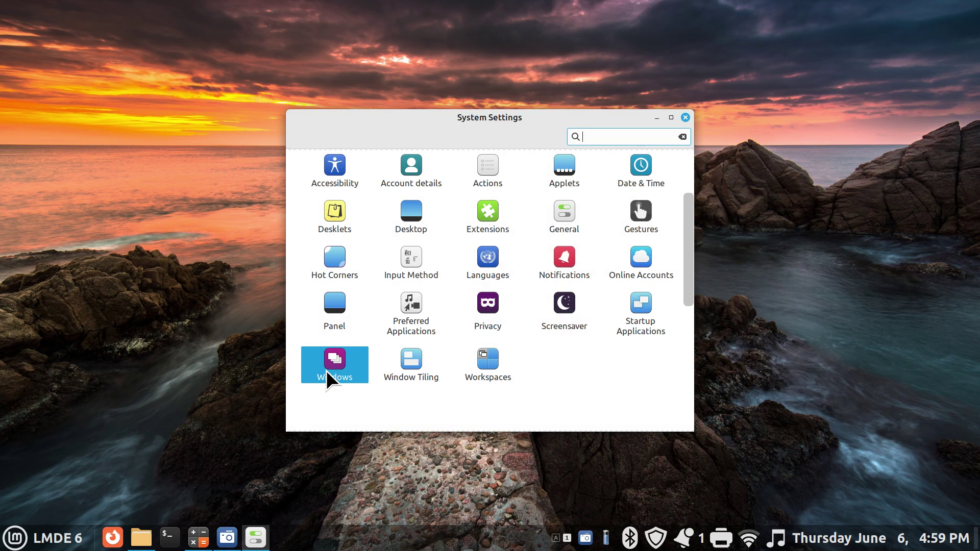
pyautogui.click(482, 360)
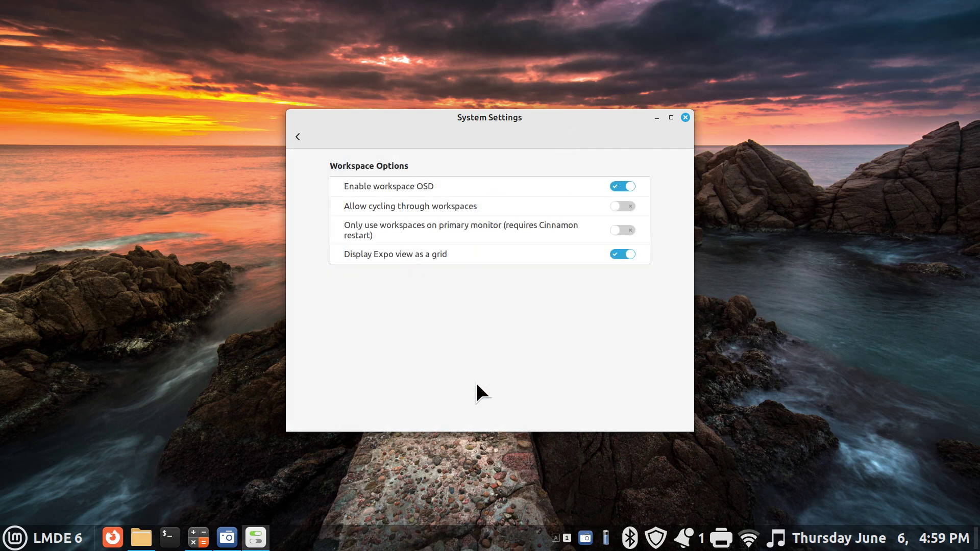
pyautogui.hotkey('ctrl', 'alt', 'Up')
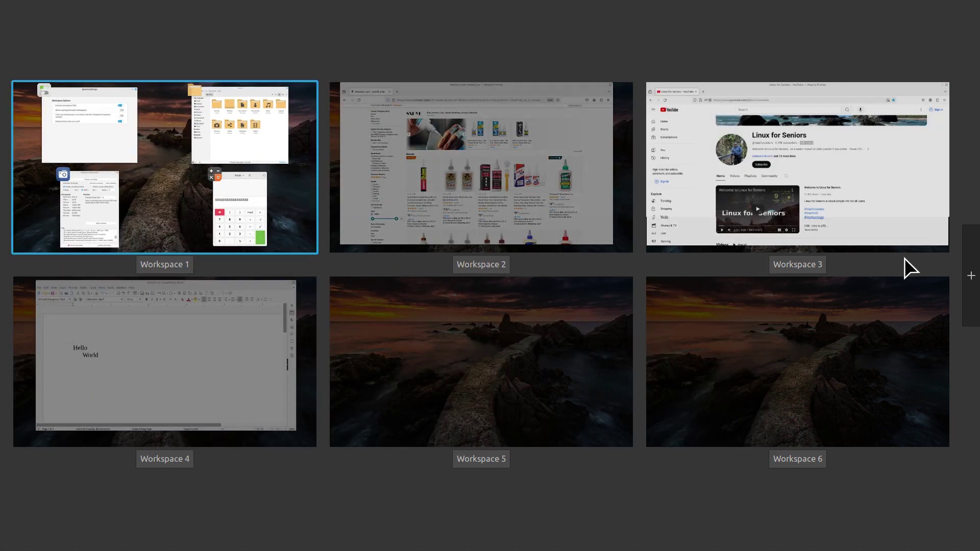
pyautogui.click(949, 278)
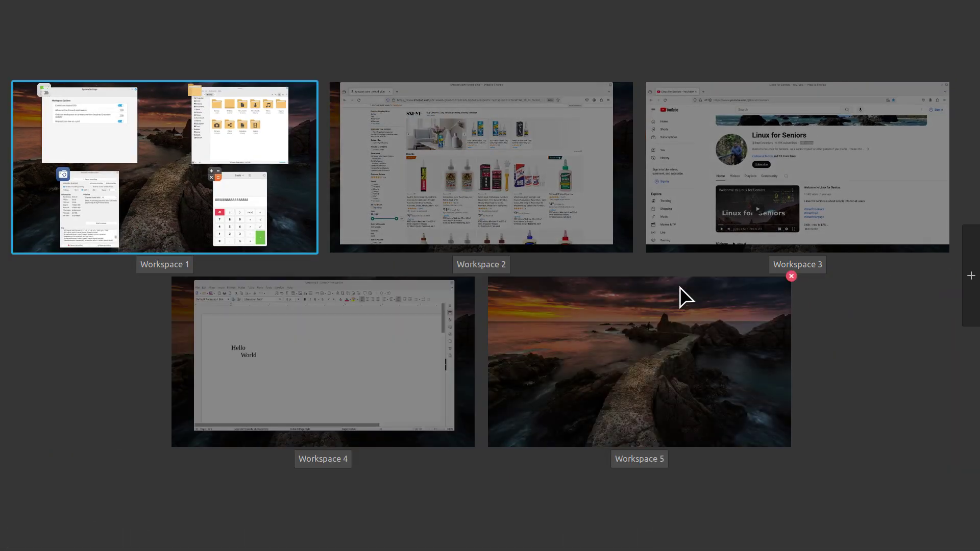
pyautogui.click(791, 278)
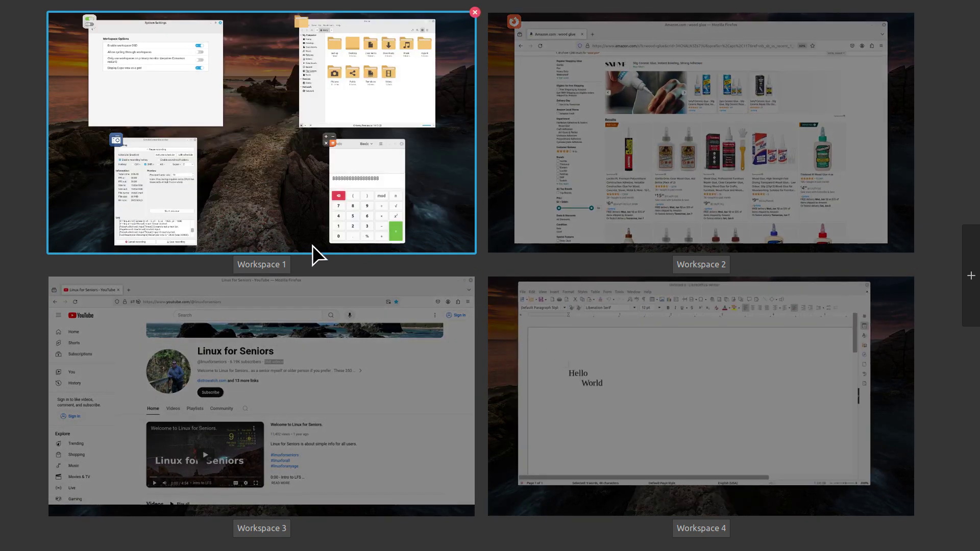
pyautogui.click(265, 204)
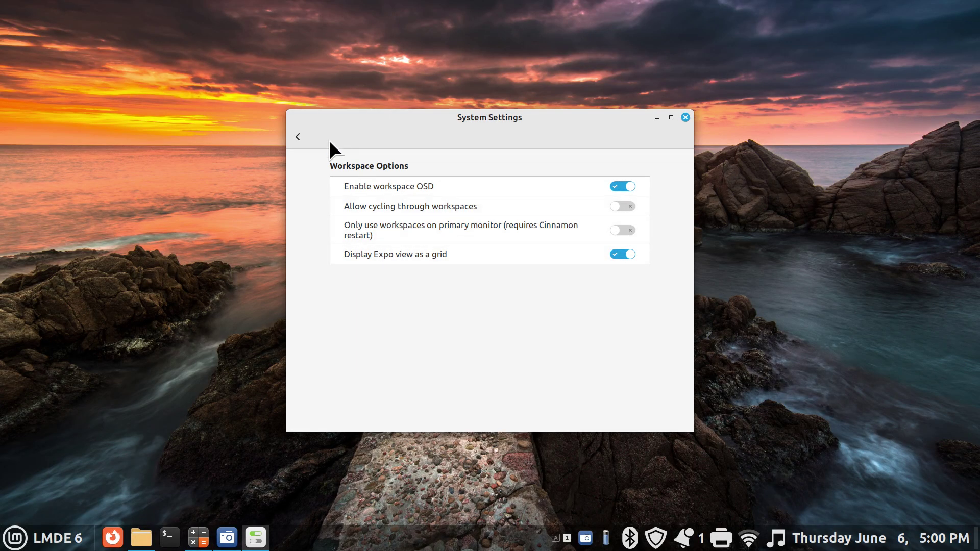
# Reopen the Workspaces settings and move the System Settings window up toward the desktop's upper-left area
pyautogui.click(298, 137)
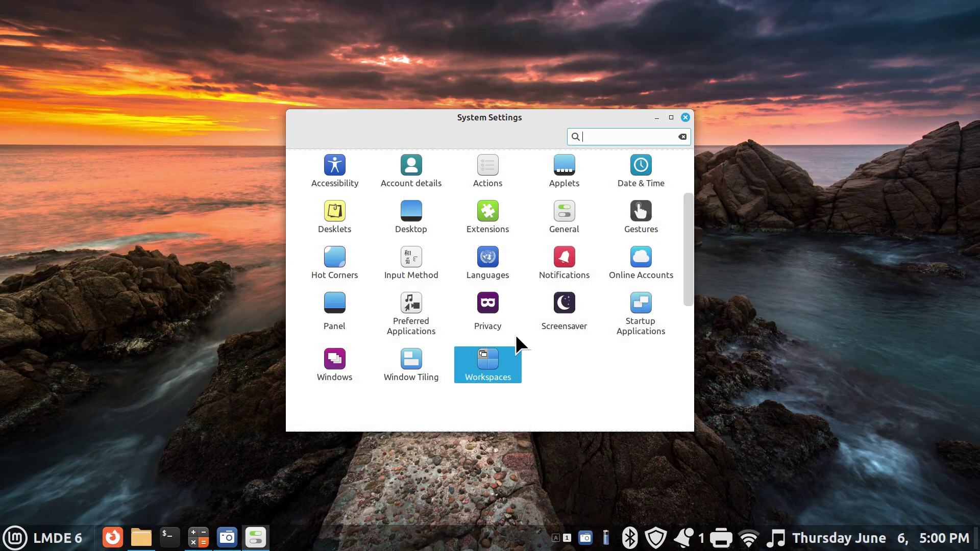
pyautogui.click(494, 361)
pyautogui.moveTo(435, 120); pyautogui.dragTo(346, 85)
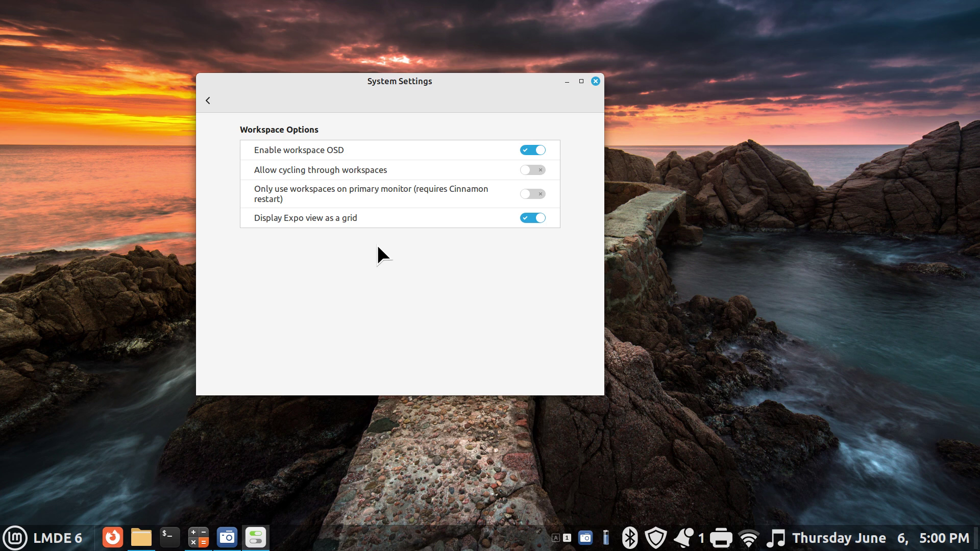
# Start and cancel renaming Workspace 1 in the Expo overview, and turn off displaying Expo view as a grid
pyautogui.hotkey('ctrl', 'alt', 'Up')
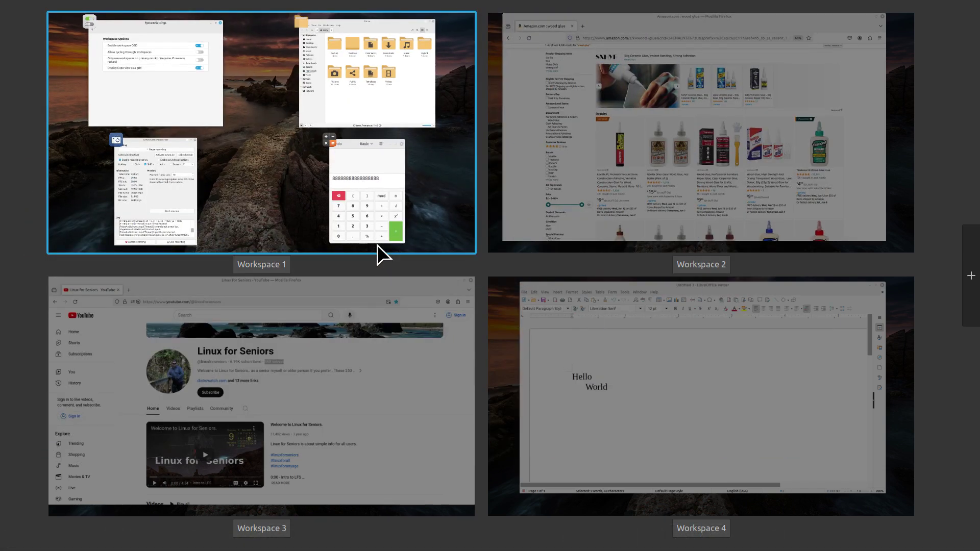
pyautogui.click(283, 265)
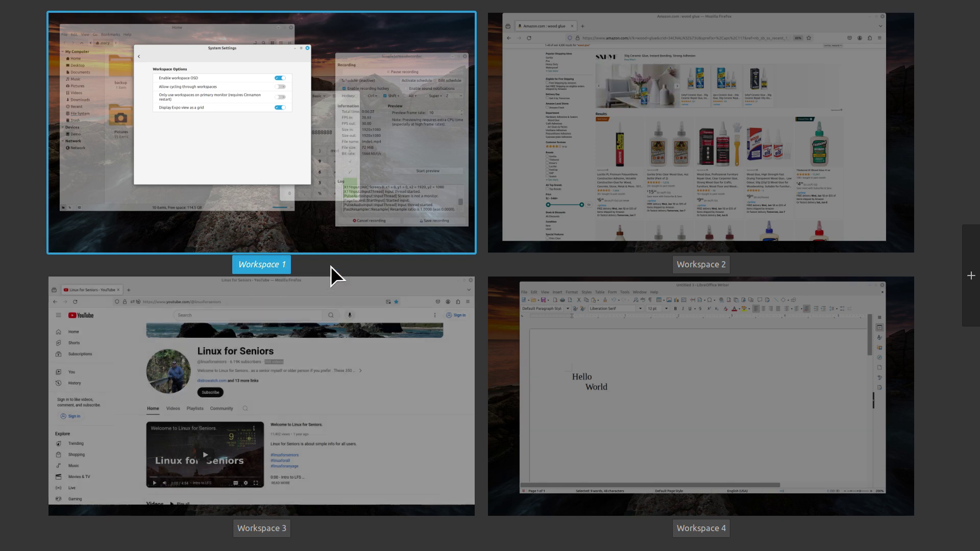
pyautogui.press('Escape')
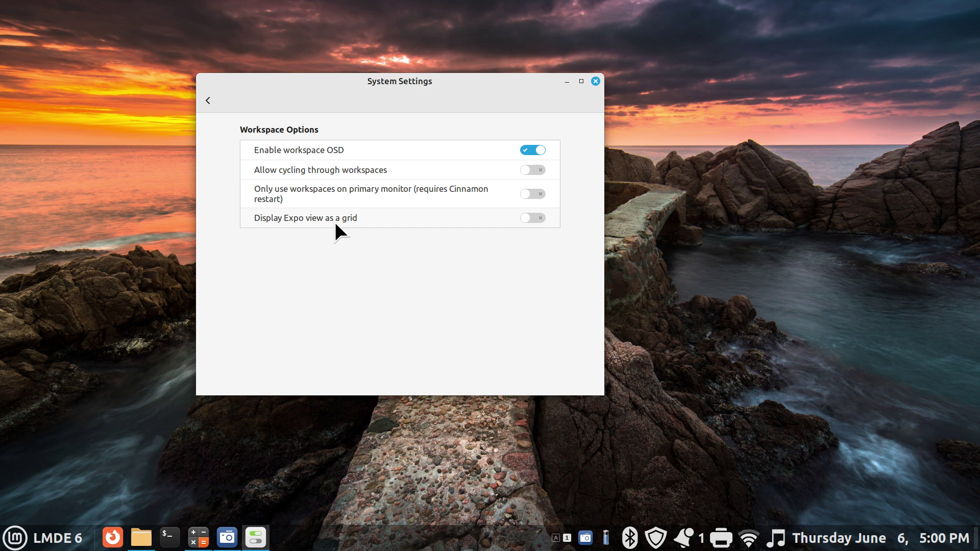
# Reopen the Workspaces settings and add three new workspaces in the Expo overview
pyautogui.click(209, 100)
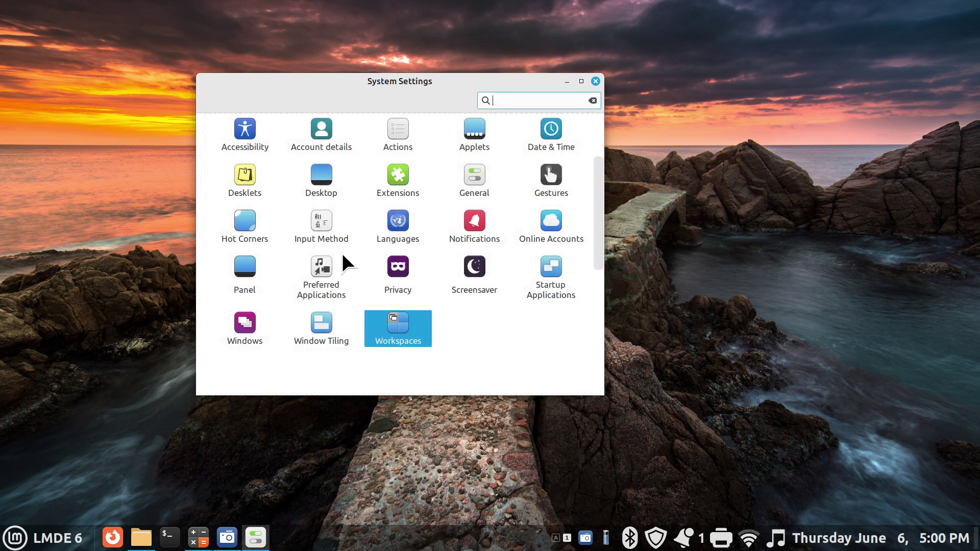
pyautogui.click(396, 335)
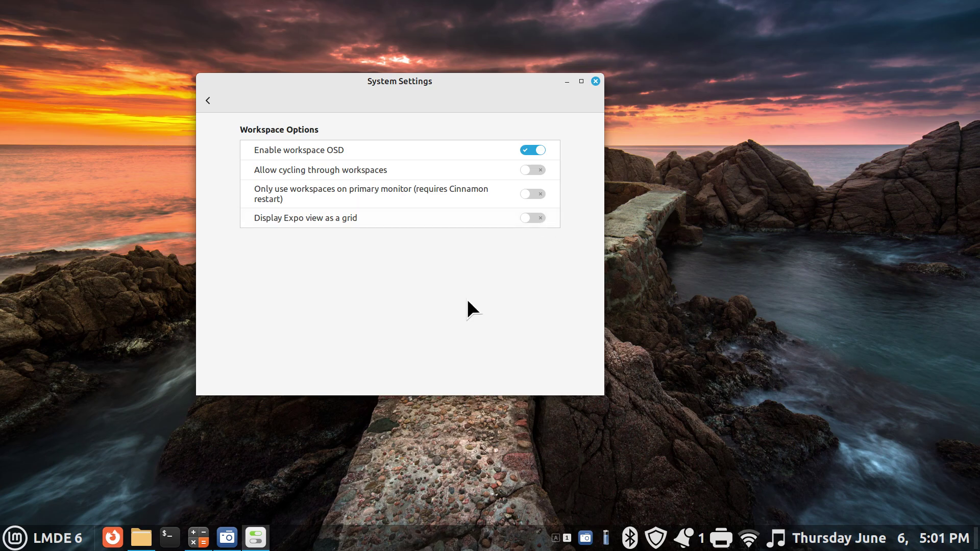
pyautogui.hotkey('ctrl', 'alt', 'Up')
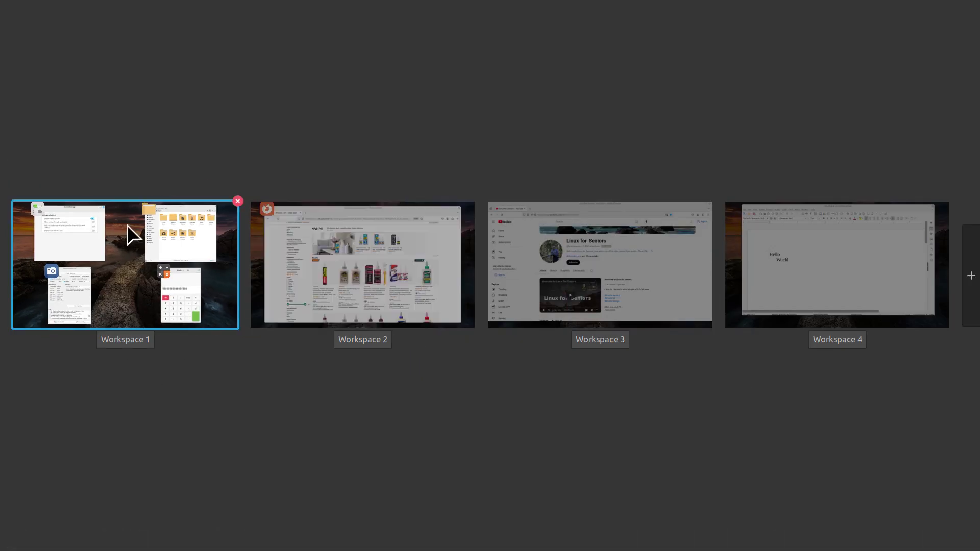
pyautogui.click(968, 288)
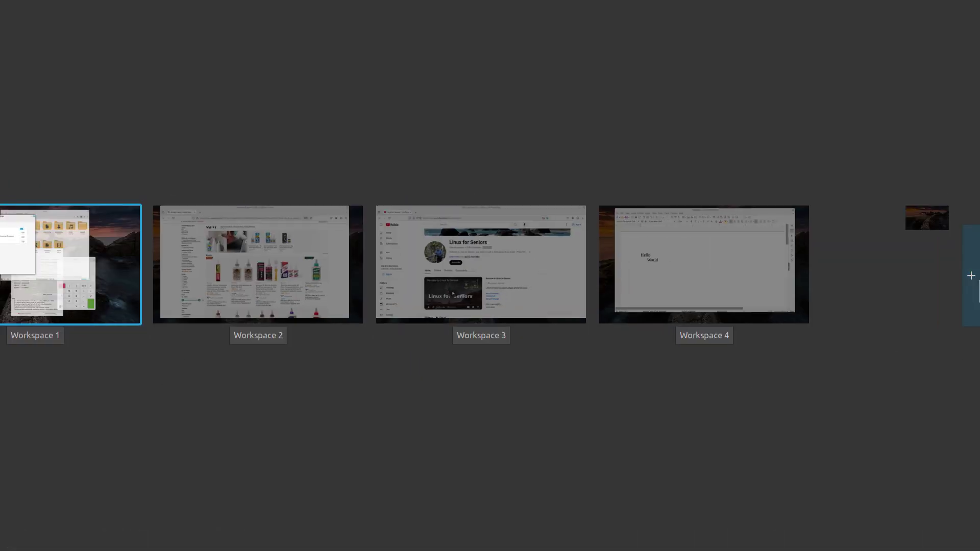
pyautogui.click(965, 281)
pyautogui.click(970, 288)
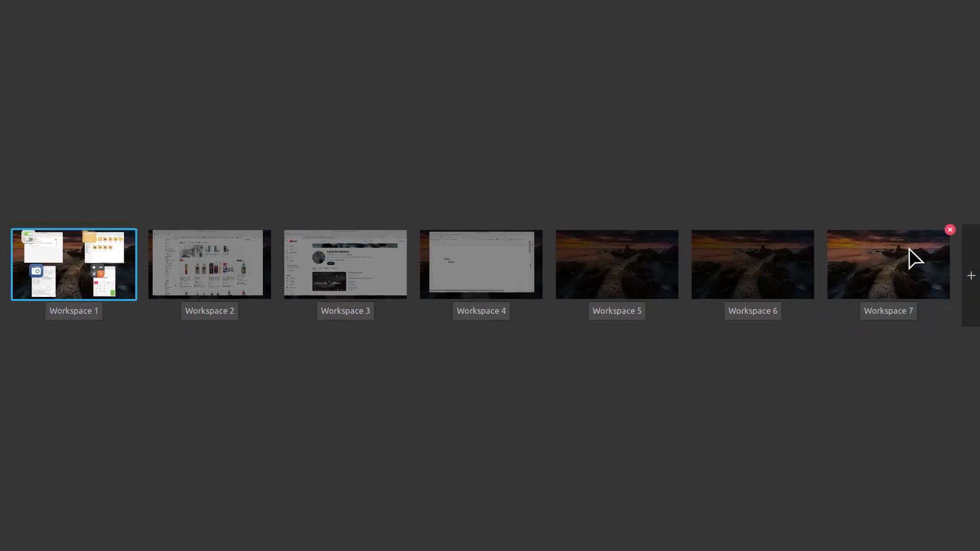
# Remove Workspaces 7, 6 and 5 in the Expo overview
pyautogui.click(950, 230)
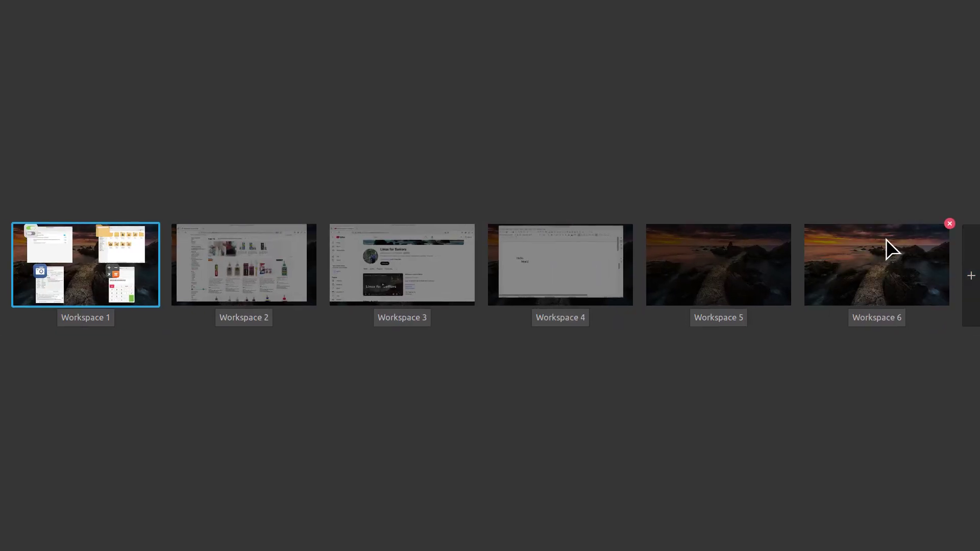
pyautogui.click(950, 224)
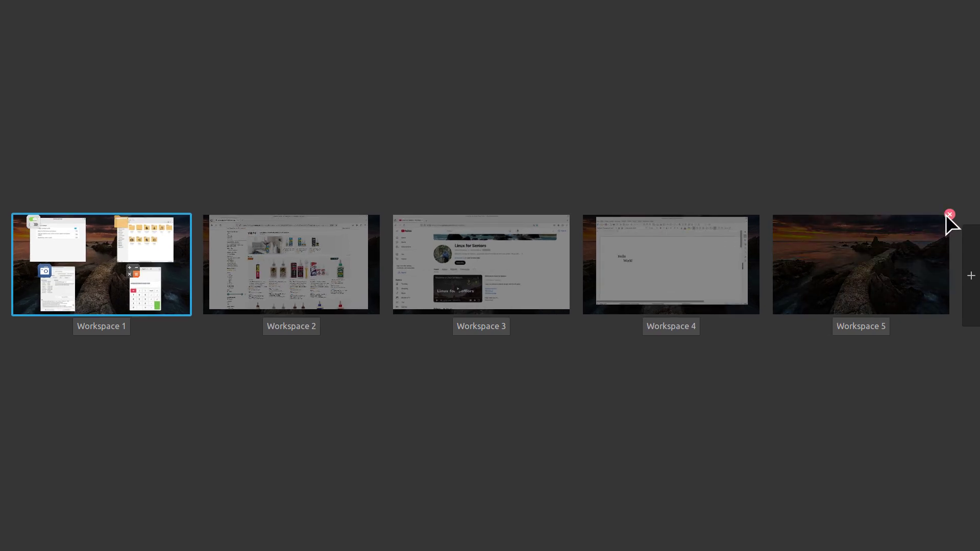
pyautogui.click(947, 215)
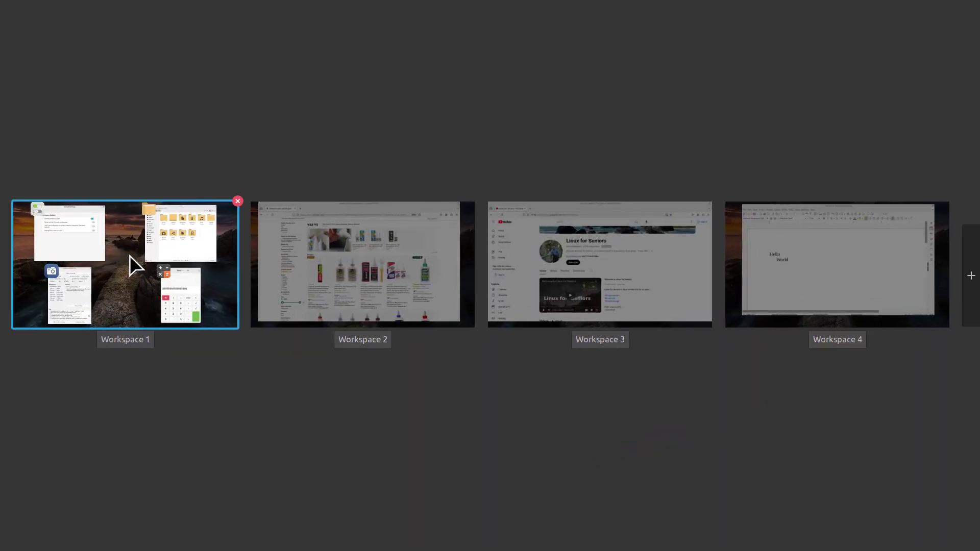
# Return to Workspace 1 and close the System Settings window
pyautogui.click(130, 255)
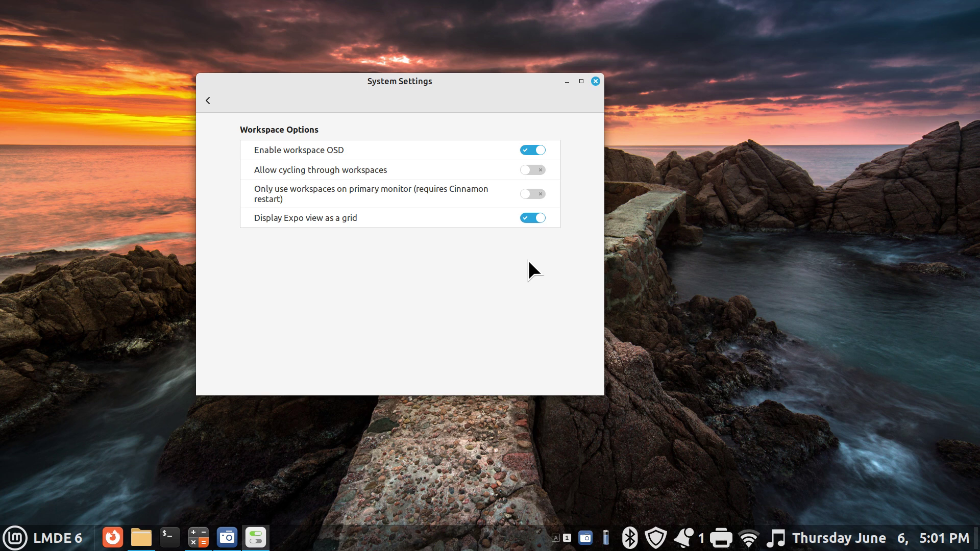
pyautogui.click(207, 101)
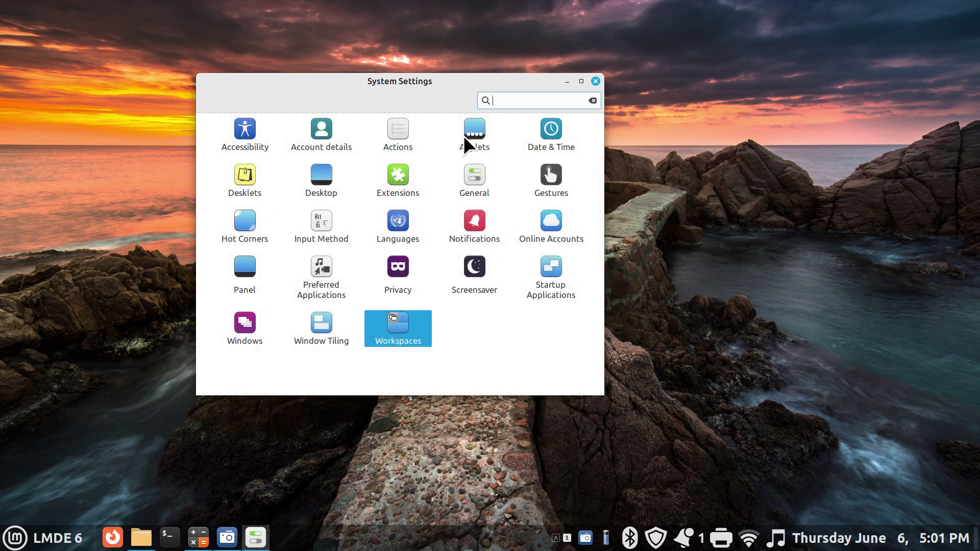
pyautogui.click(596, 81)
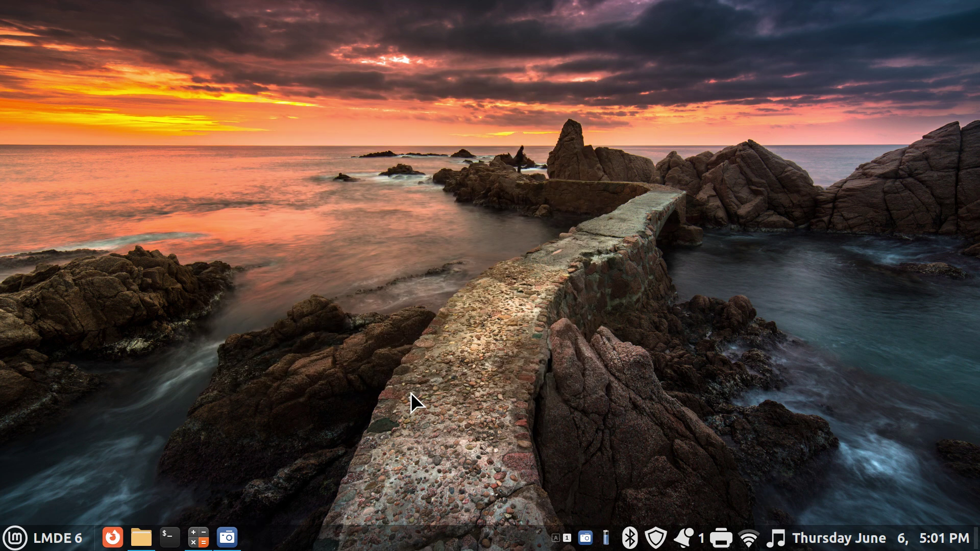
# Add two new workspaces in the Expo overview and return to the Workspace 1 desktop
pyautogui.hotkey('ctrl', 'alt', 'Up')
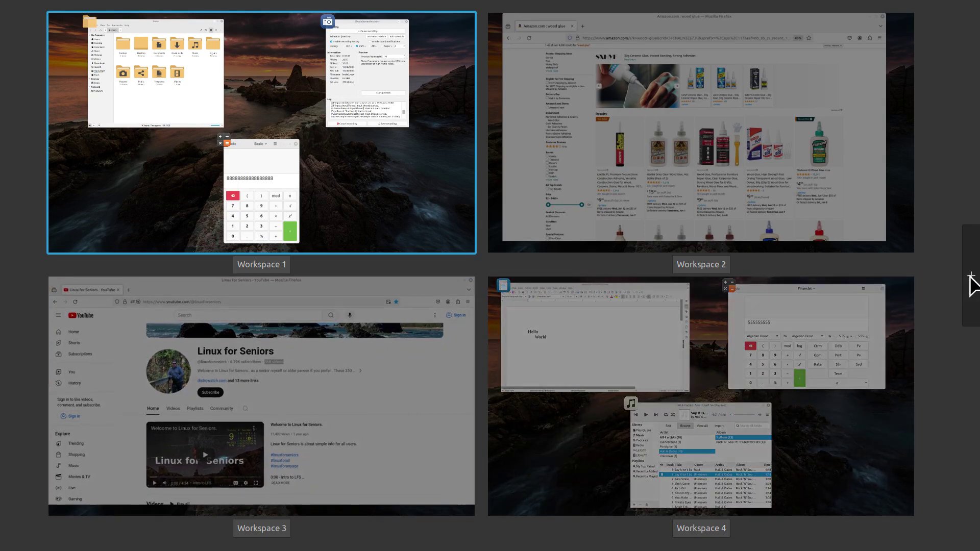
pyautogui.click(971, 276)
pyautogui.click(971, 277)
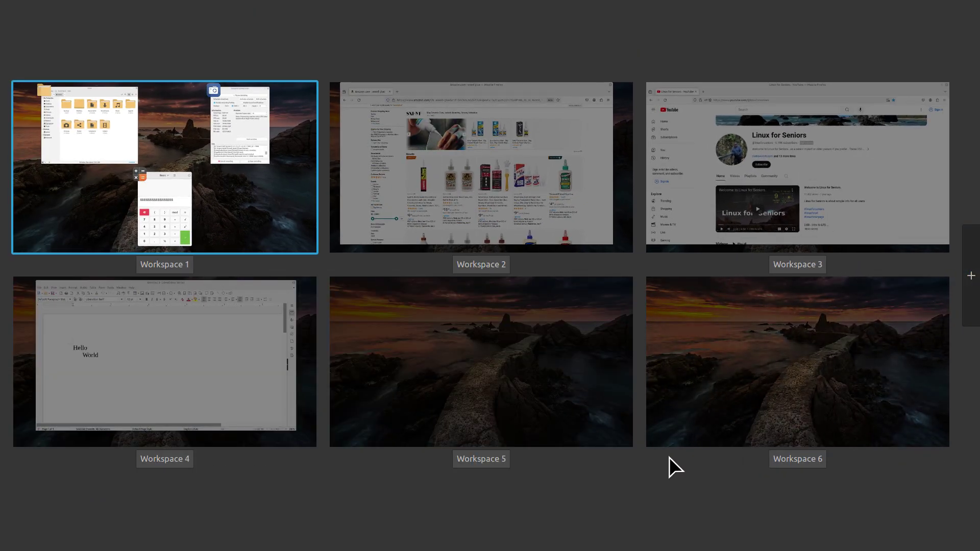
pyautogui.click(494, 347)
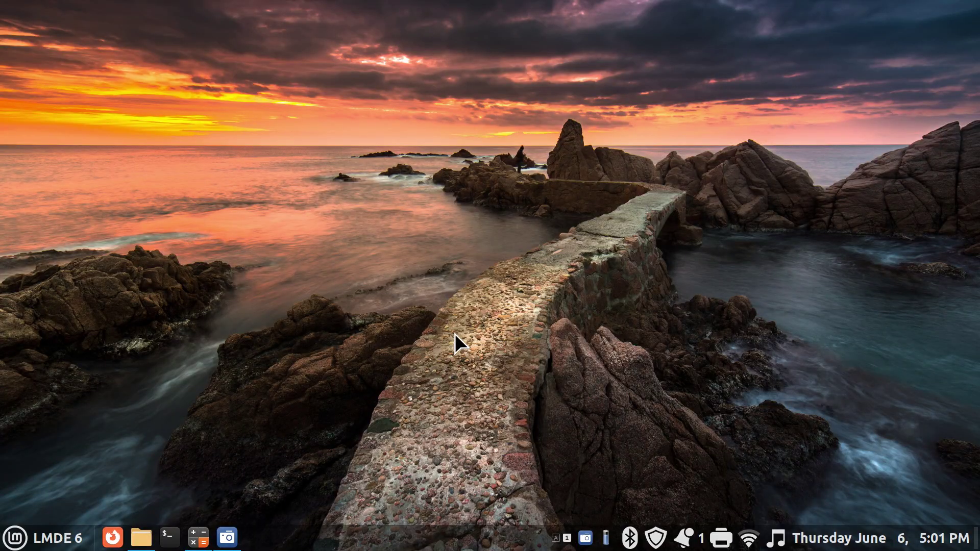
# Change the desktop background to the Iceland image from the Virginia collection and close the Backgrounds window
pyautogui.rightClick(210, 221)
pyautogui.click(293, 276)
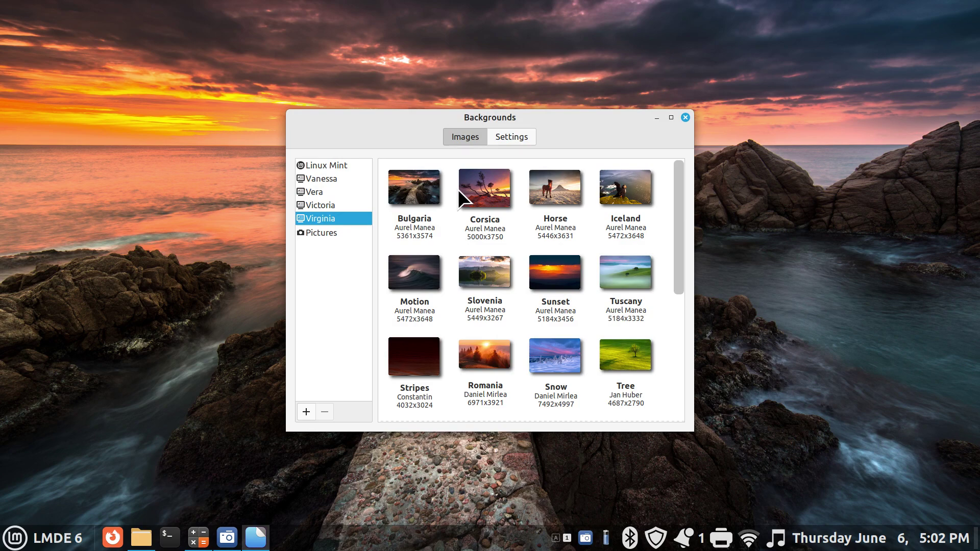
pyautogui.click(615, 182)
pyautogui.click(685, 117)
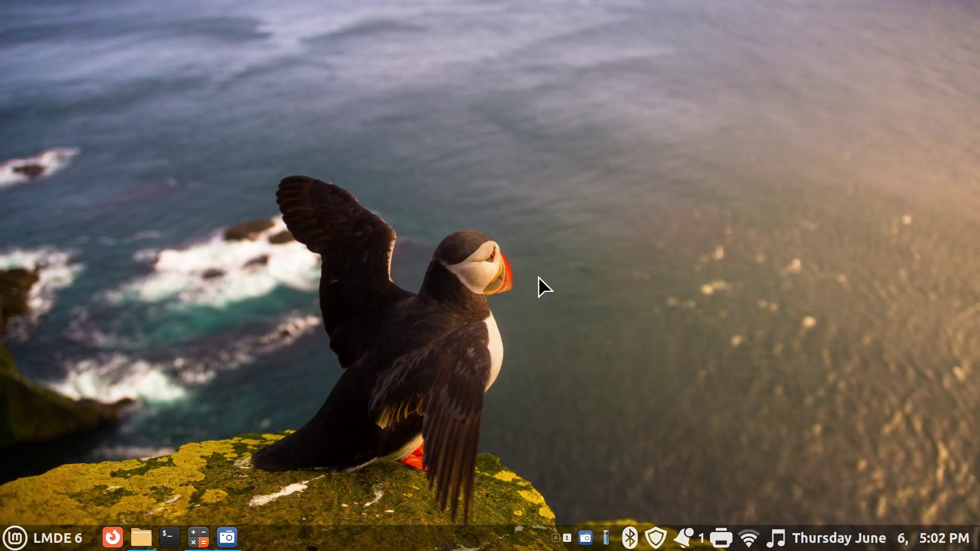
# Try to move the Calculator window from Workspace 4 to Workspace 1 in the Expo overview, and switch to Workspace 5
pyautogui.hotkey('ctrl', 'alt', 'Up')
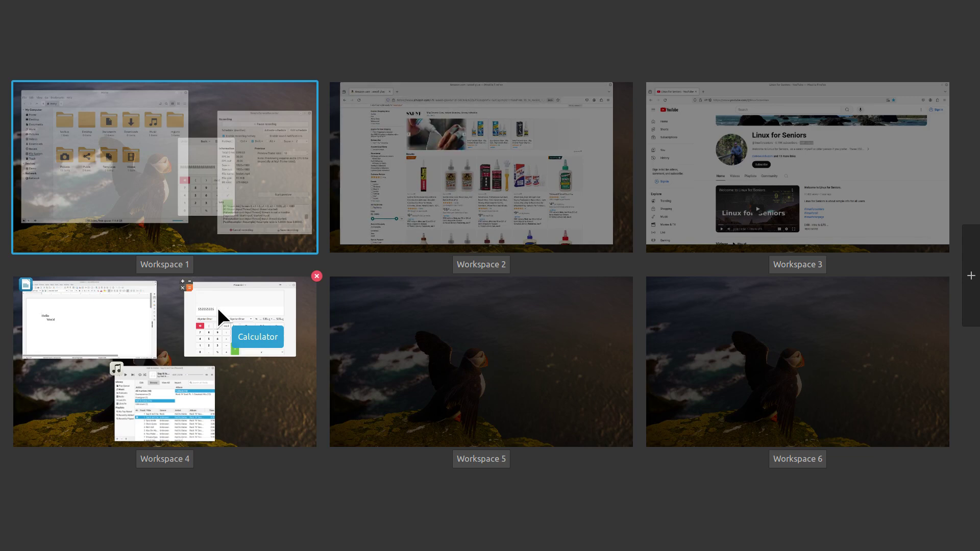
pyautogui.moveTo(217, 308); pyautogui.dragTo(130, 205)
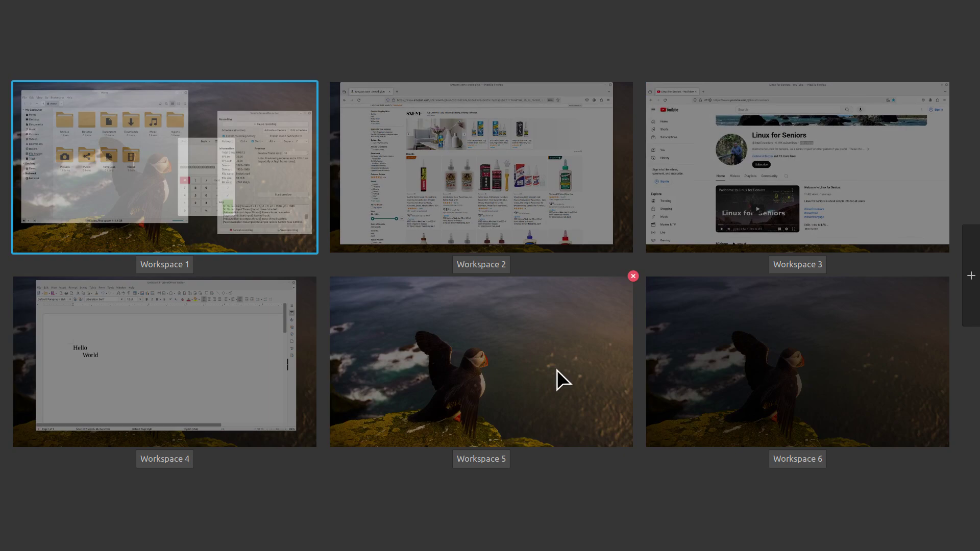
pyautogui.click(557, 370)
# Set the desktop background to the Bulgaria image from Workspace 5 and close the Backgrounds window
pyautogui.rightClick(290, 180)
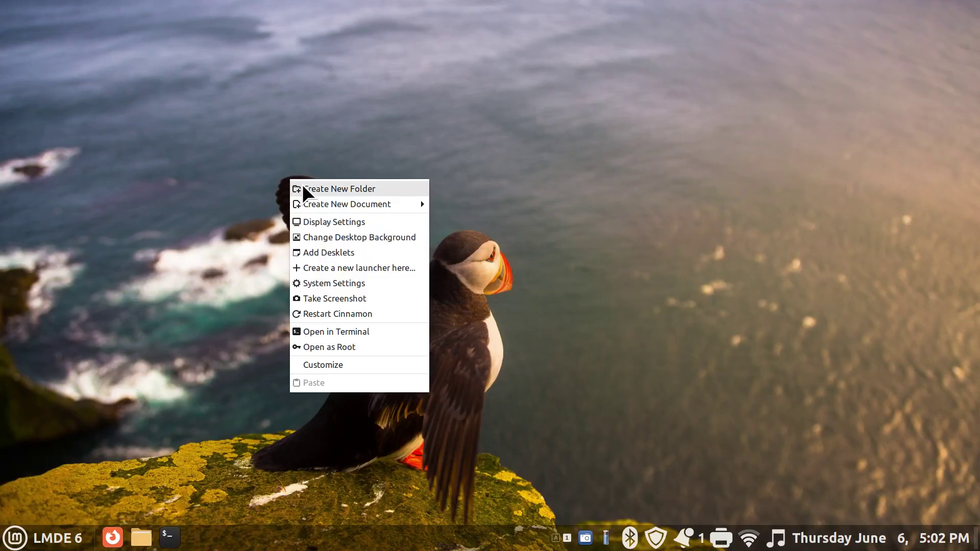
pyautogui.click(357, 238)
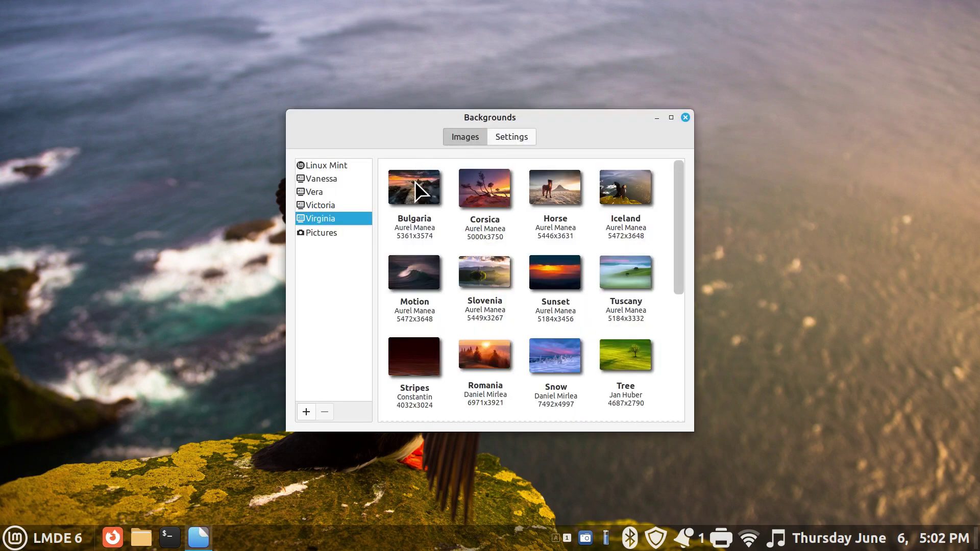
pyautogui.click(415, 184)
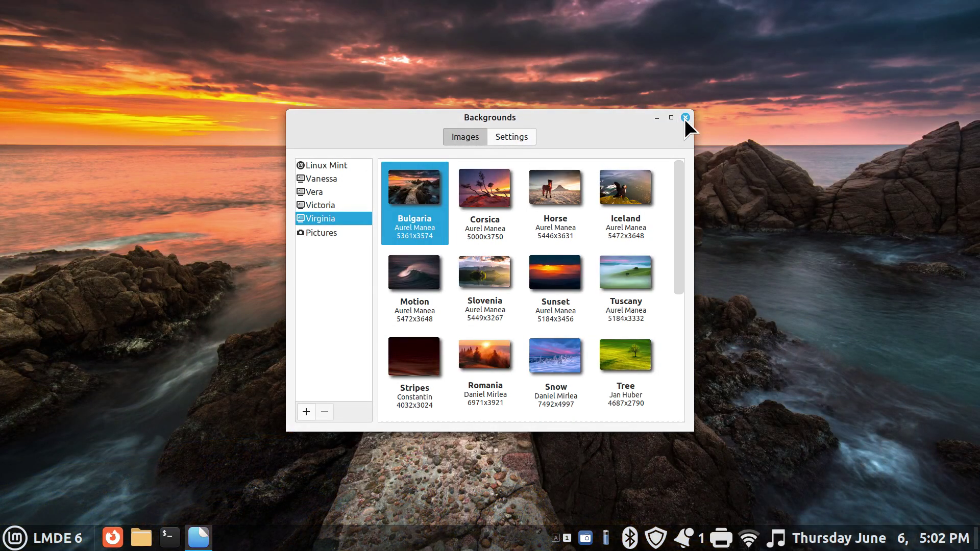
pyautogui.click(685, 118)
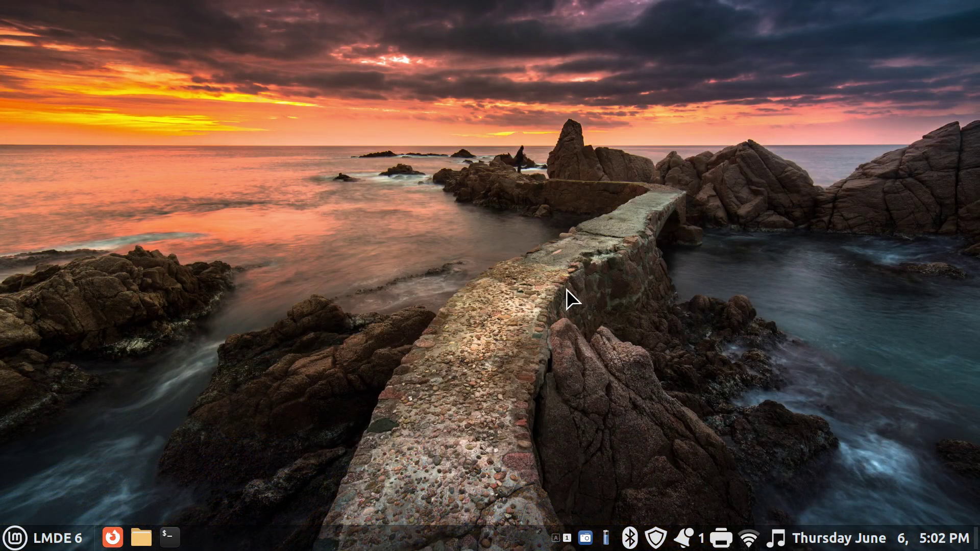
# Move the Calculator window from Workspace 4 to Workspace 6 in the Expo overview
pyautogui.hotkey('ctrl', 'alt', 'Up')
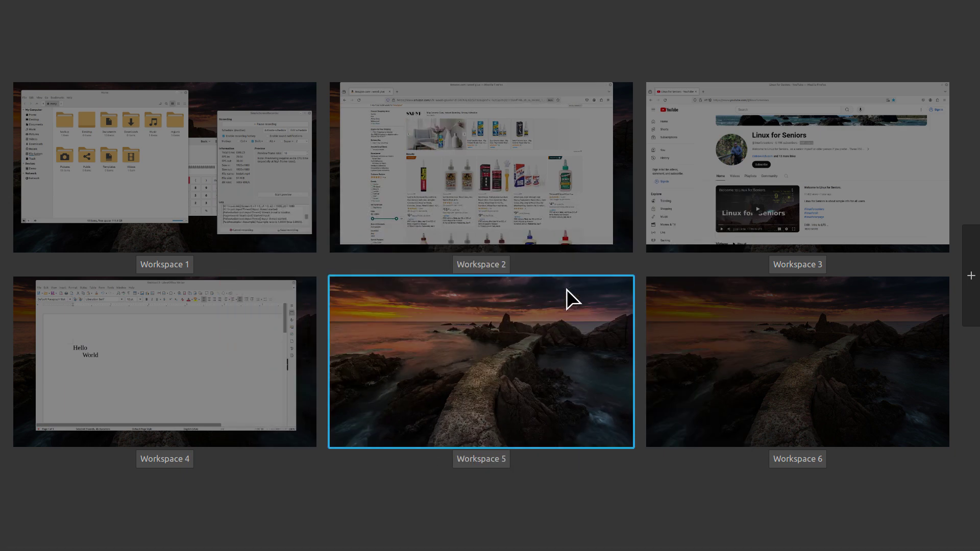
pyautogui.moveTo(564, 314)
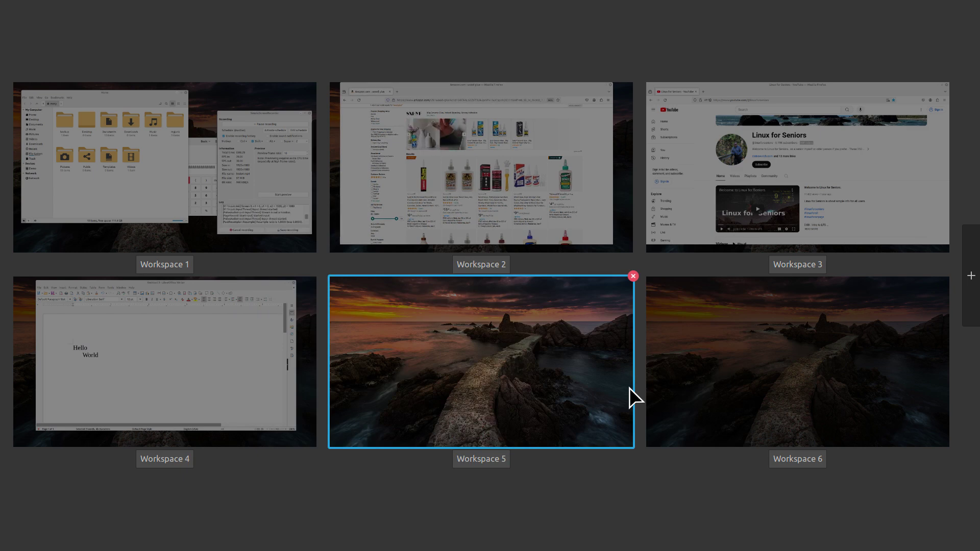
pyautogui.moveTo(666, 302)
pyautogui.moveTo(613, 329)
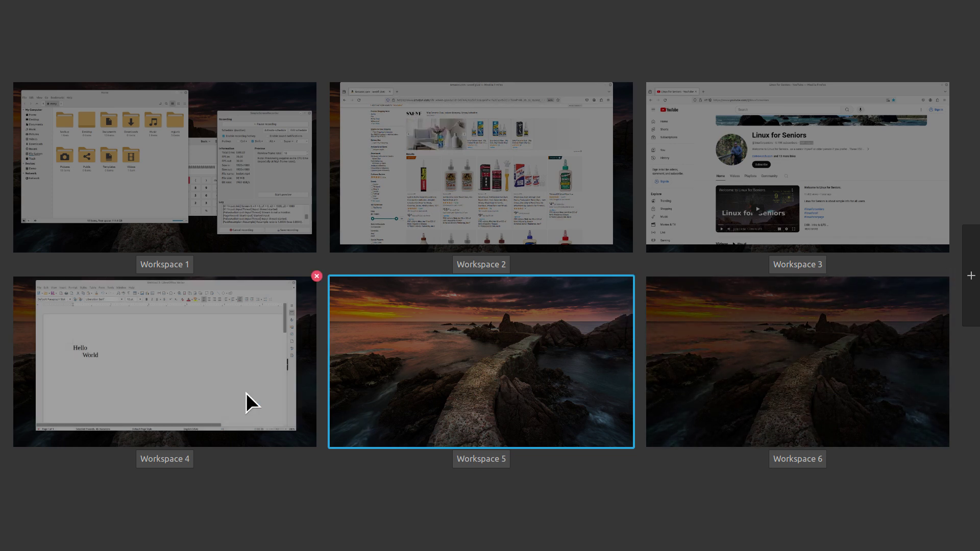
pyautogui.moveTo(246, 393)
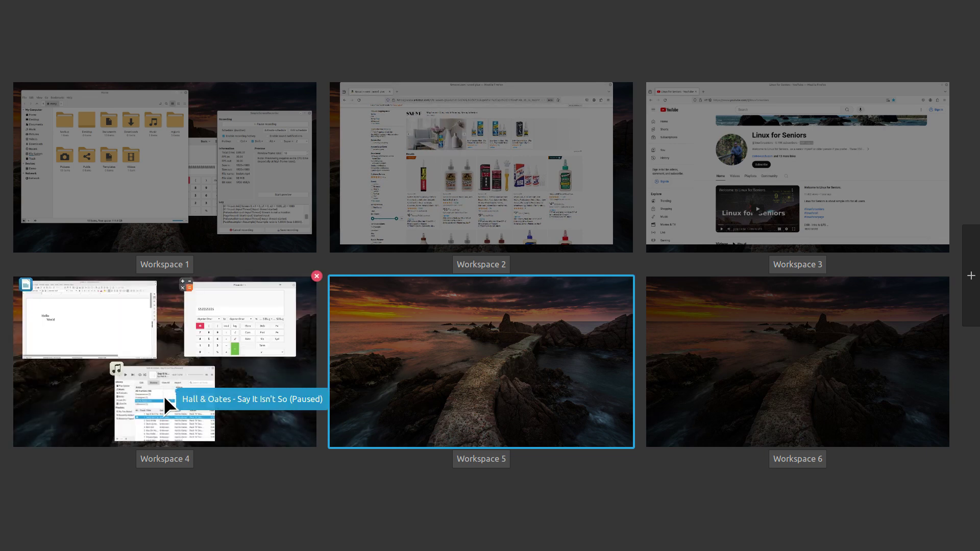
pyautogui.moveTo(222, 307); pyautogui.dragTo(761, 341)
# Move the YouTube browser window from Workspace 3 to Workspace 5 and the Amazon browser window from Workspace 2 to Workspace 3
pyautogui.moveTo(776, 161)
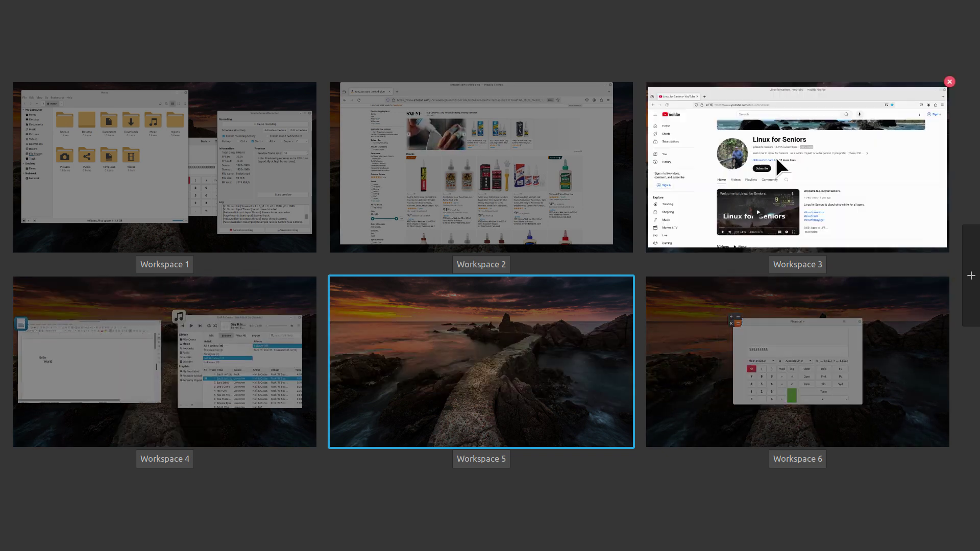
pyautogui.moveTo(774, 155); pyautogui.dragTo(463, 339)
pyautogui.moveTo(462, 171); pyautogui.dragTo(789, 156)
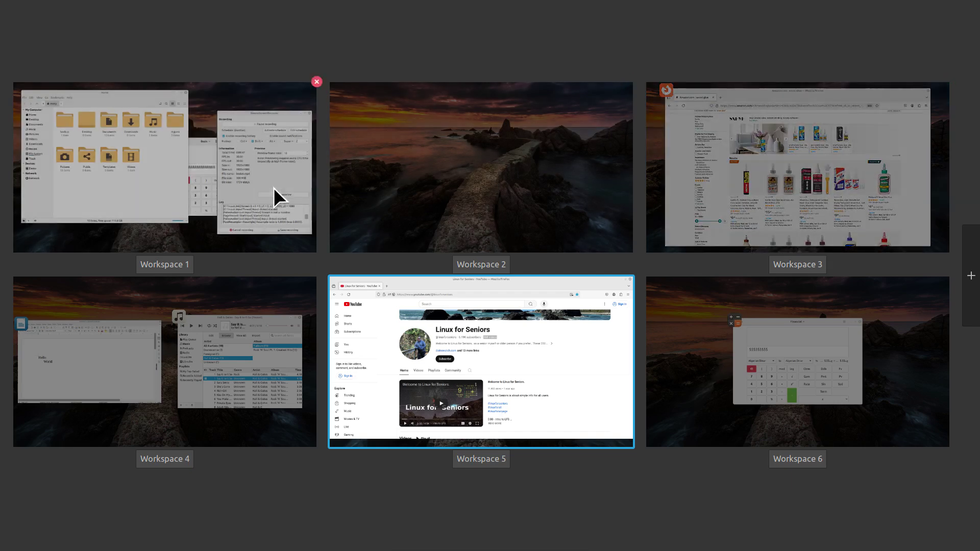
# Move the Basic calculator window from Workspace 1 to Workspace 2 and switch to Workspace 2
pyautogui.moveTo(204, 191)
pyautogui.moveTo(174, 209); pyautogui.dragTo(473, 173)
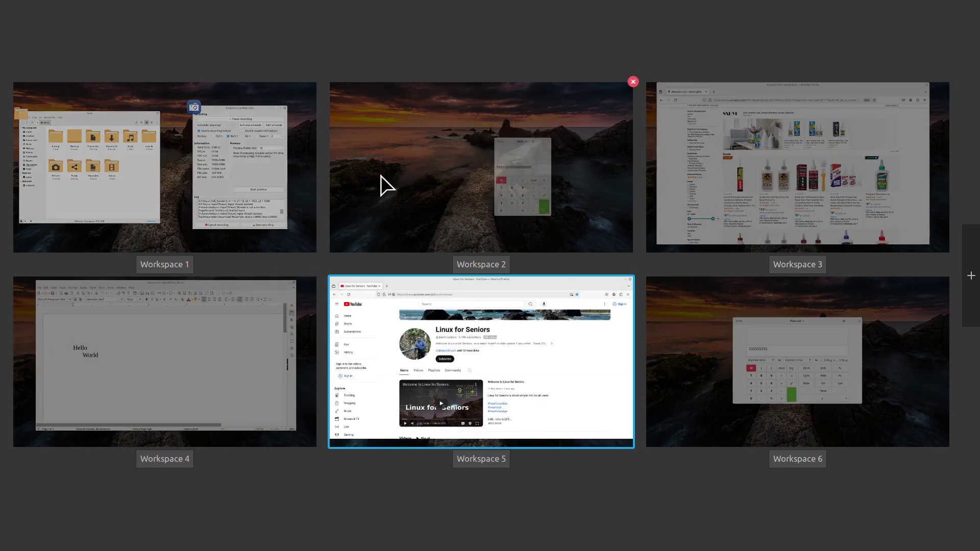
pyautogui.click(420, 185)
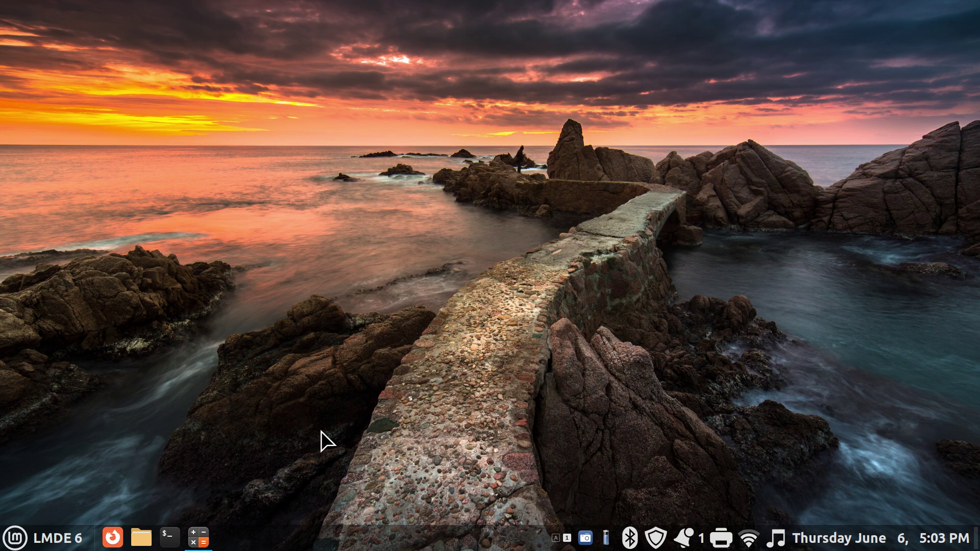
# Bring up the minimized Basic calculator by window switching, minimize it again and restore it
pyautogui.hotkey('alt', 'Tab')
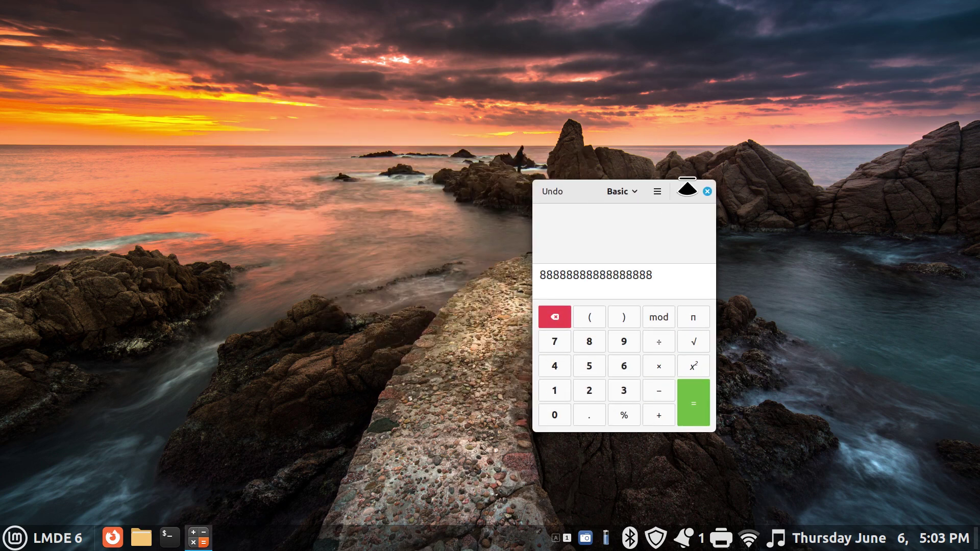
pyautogui.click(679, 192)
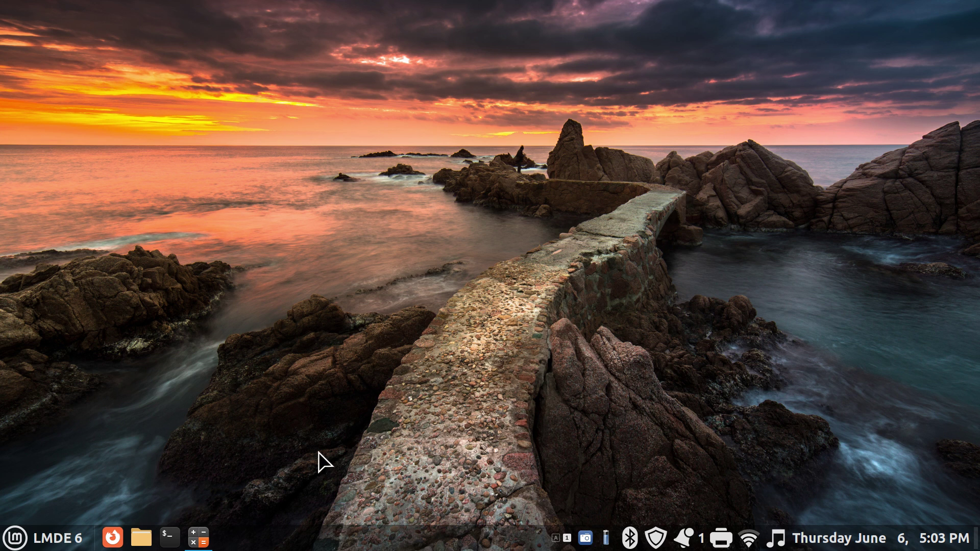
pyautogui.click(201, 537)
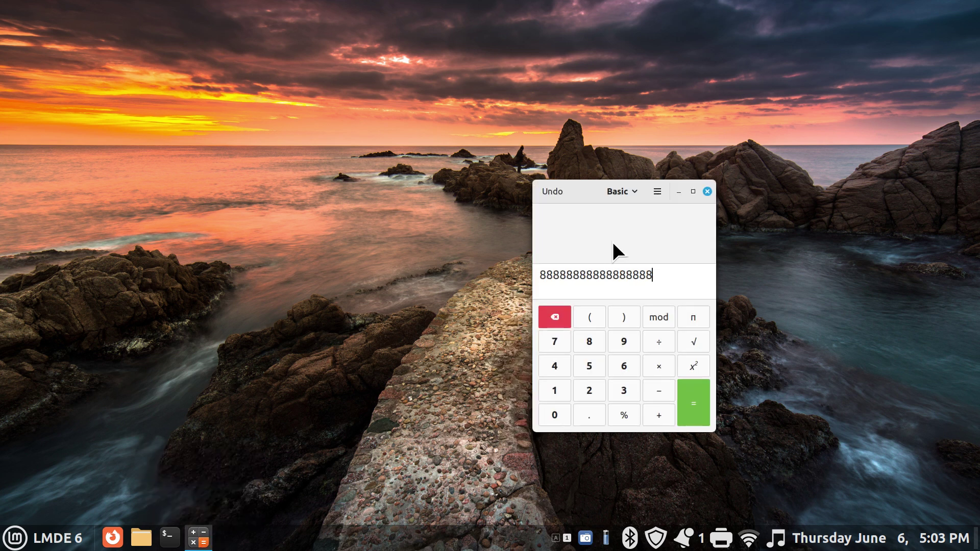
# Move the Financial calculator from Workspace 6 to Workspace 2 and arrange both calculators side by side on that workspace
pyautogui.hotkey('ctrl', 'alt', 'Up')
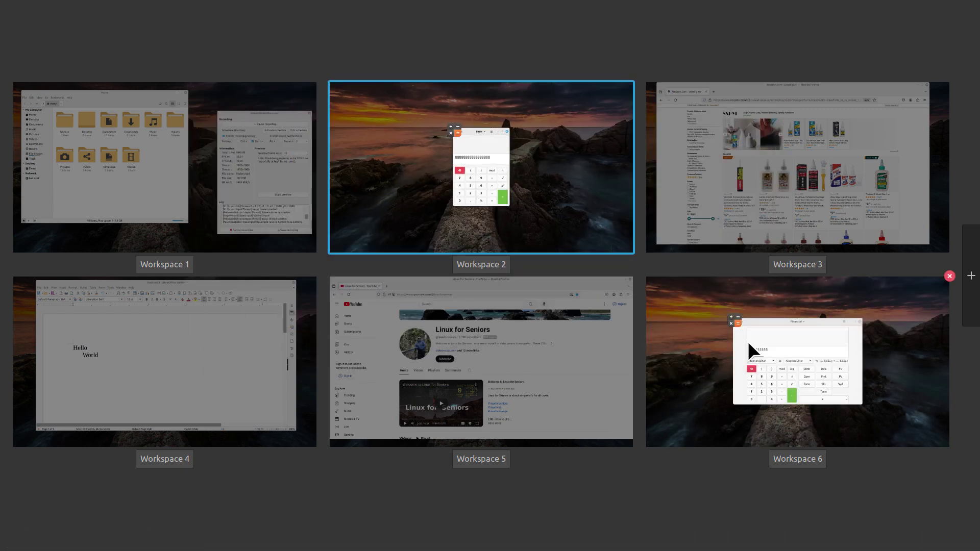
pyautogui.moveTo(763, 359); pyautogui.dragTo(365, 192)
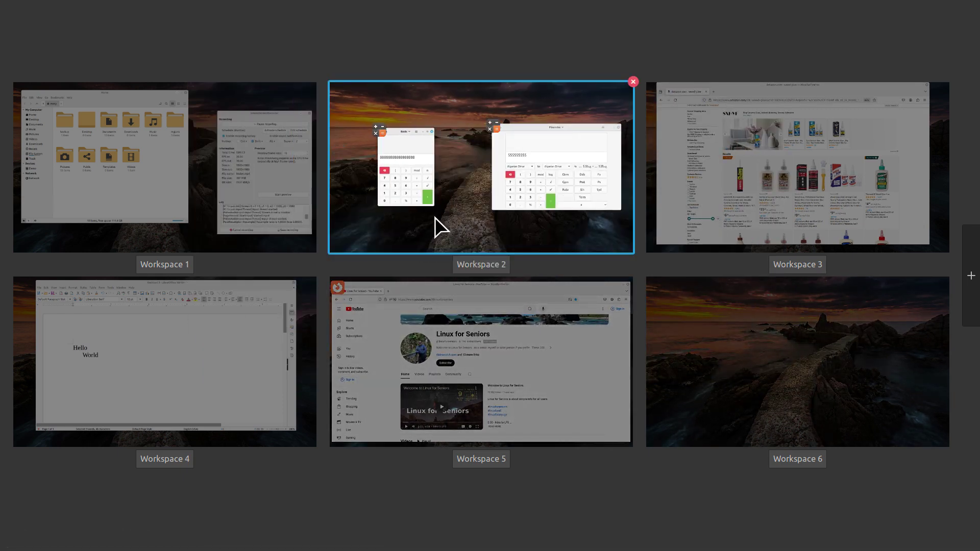
pyautogui.click(457, 220)
pyautogui.moveTo(510, 148); pyautogui.dragTo(332, 122)
pyautogui.moveTo(592, 193); pyautogui.dragTo(668, 108)
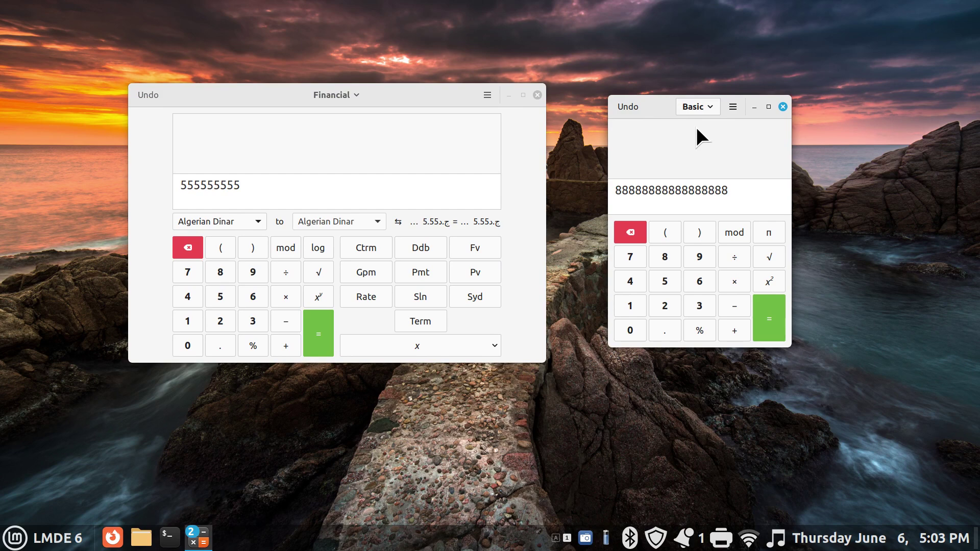
# Move the Financial calculator from Workspace 2 back to Workspace 6 in the Expo overview
pyautogui.hotkey('ctrl', 'alt', 'Up')
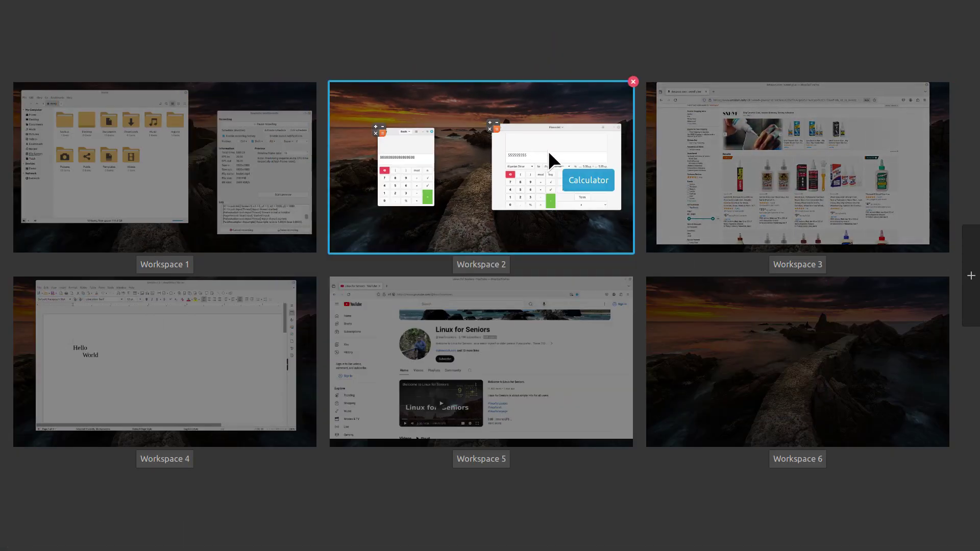
pyautogui.moveTo(536, 153); pyautogui.dragTo(756, 345)
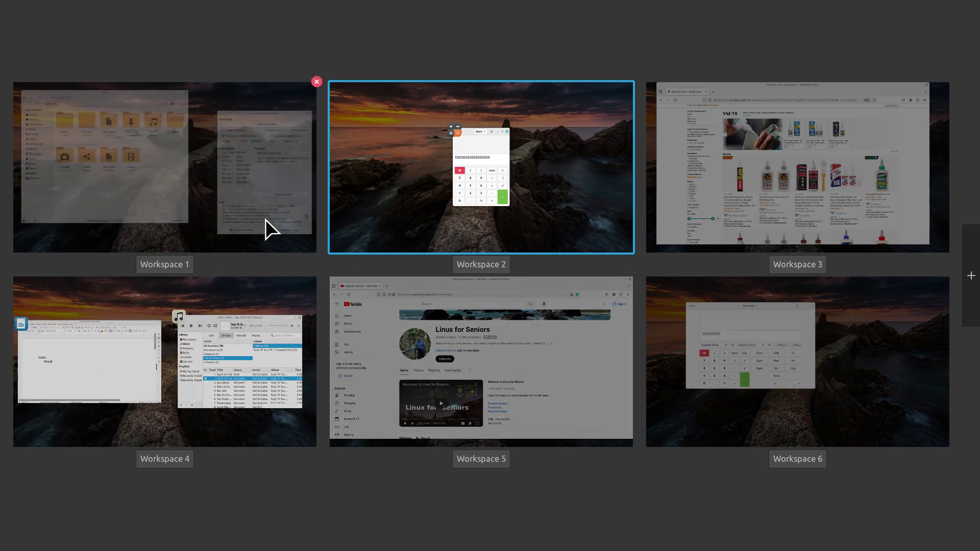
# Switch to Workspace 4 and view Rhythmbox's About information, closing it again
pyautogui.click(217, 360)
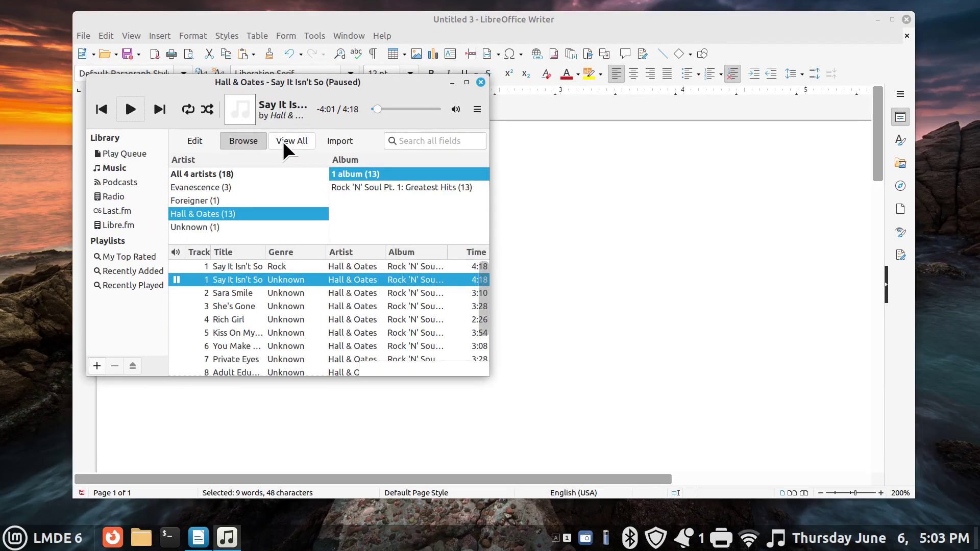
pyautogui.click(478, 112)
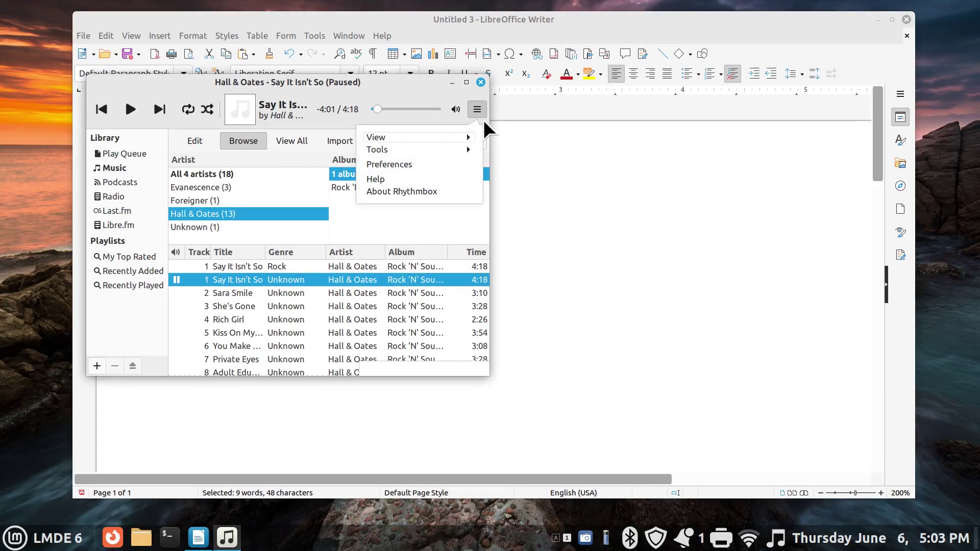
pyautogui.click(431, 191)
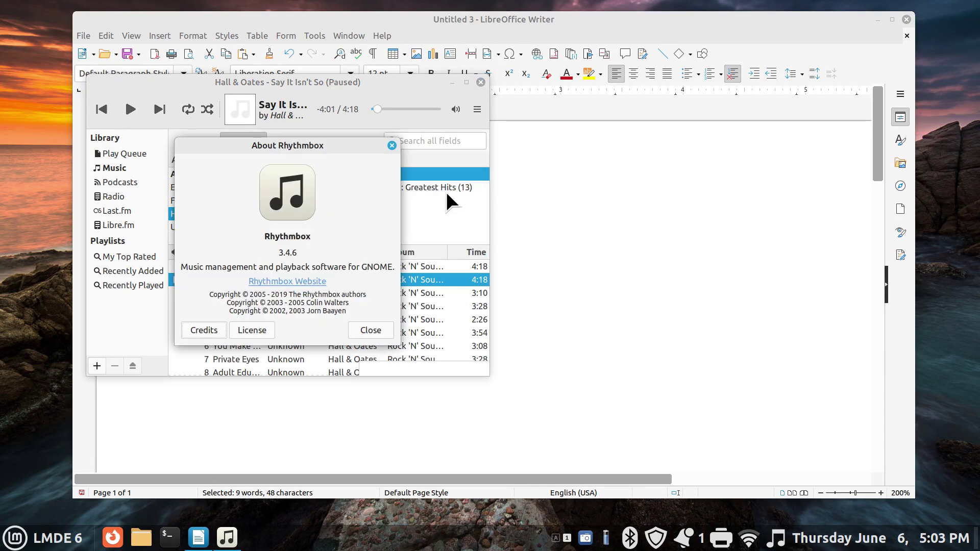
pyautogui.click(392, 146)
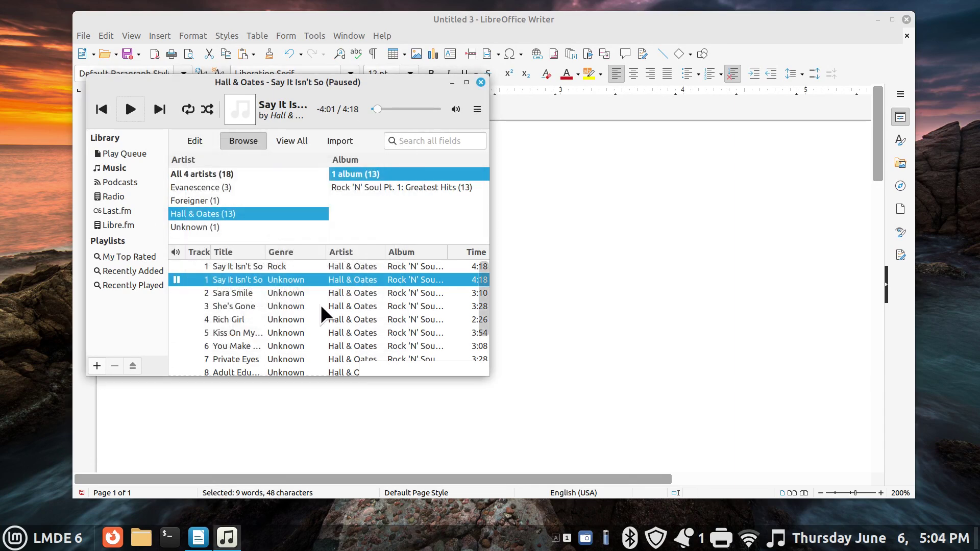
# View the contents of the home directory's Music folder and close the file manager window
pyautogui.click(141, 537)
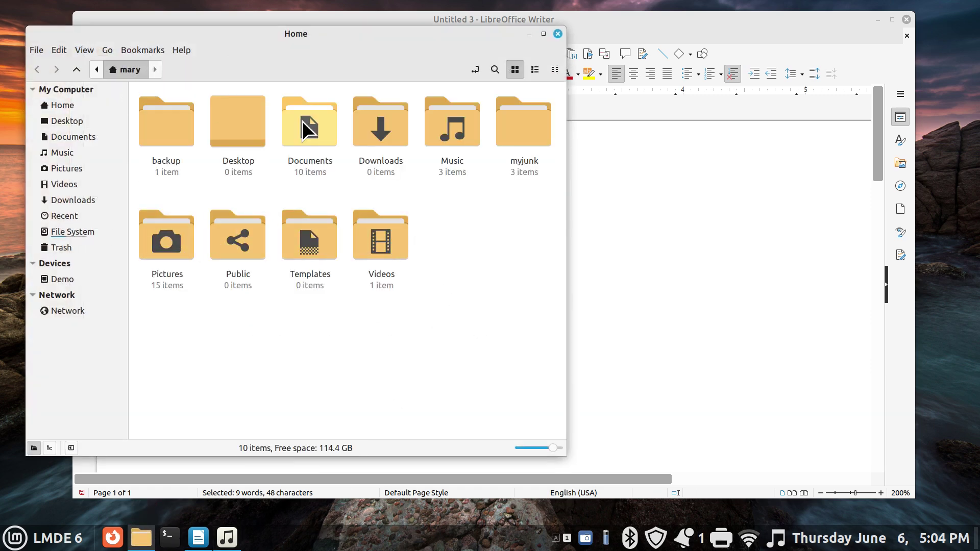
pyautogui.doubleClick(454, 122)
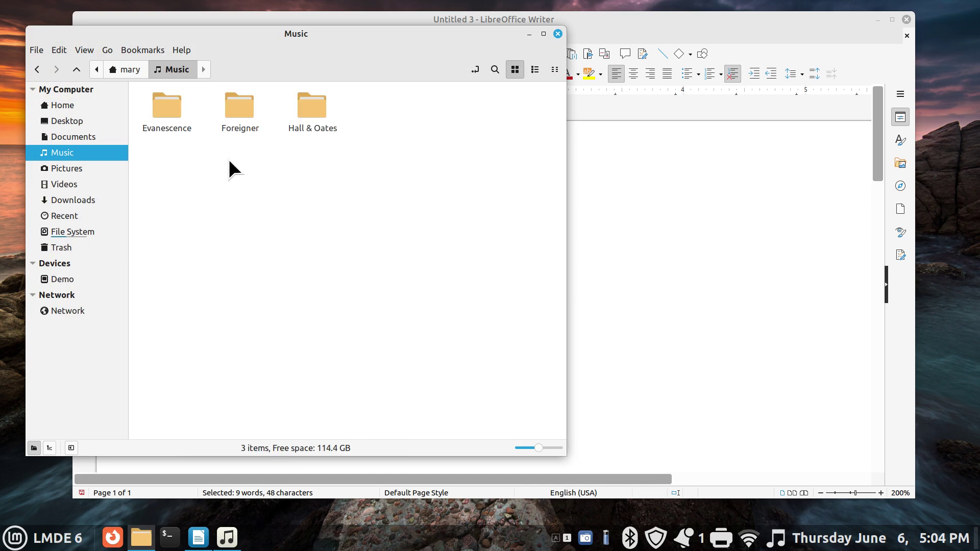
pyautogui.click(558, 34)
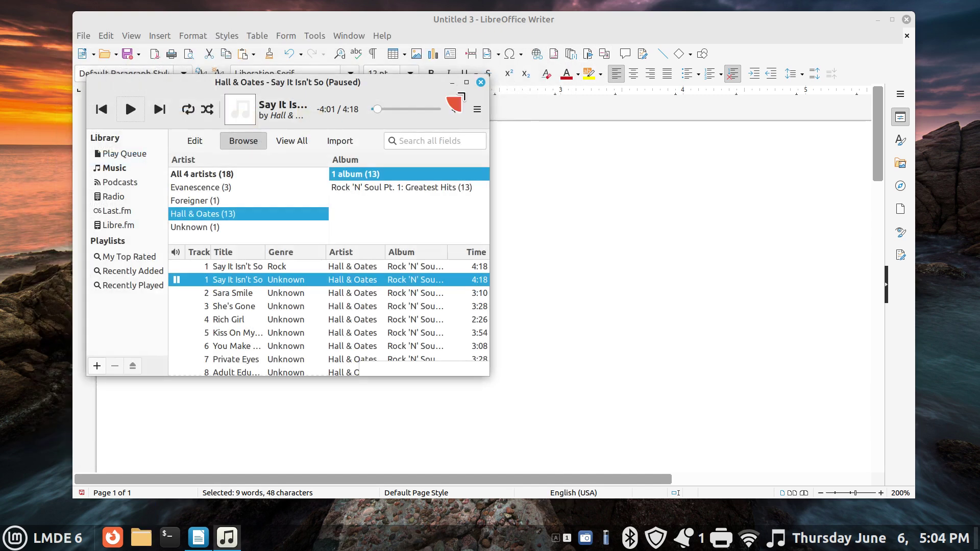
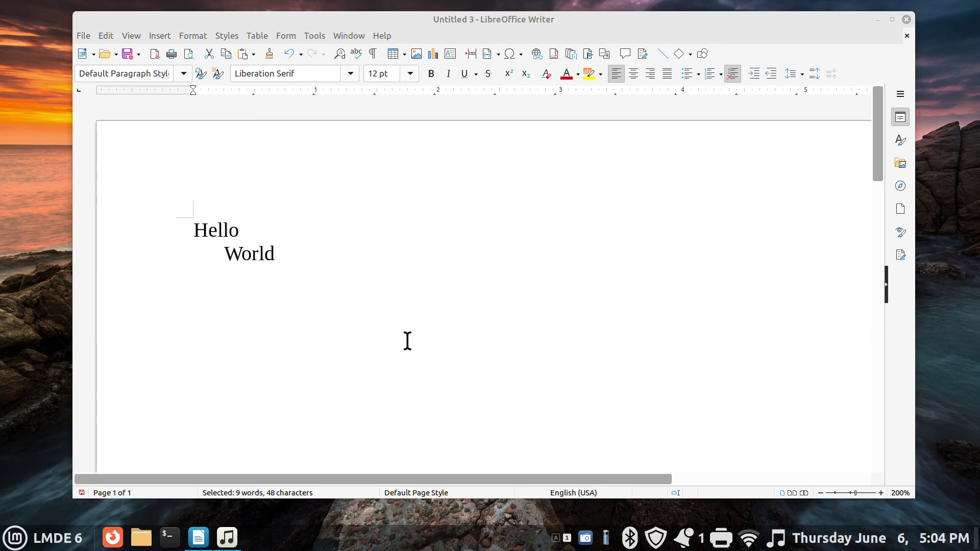
# From Workspace 2, launch Rhythmbox to jump to its running window, and move that window clear of the Writer document's text
pyautogui.hotkey('ctrl', 'alt', 'Up')
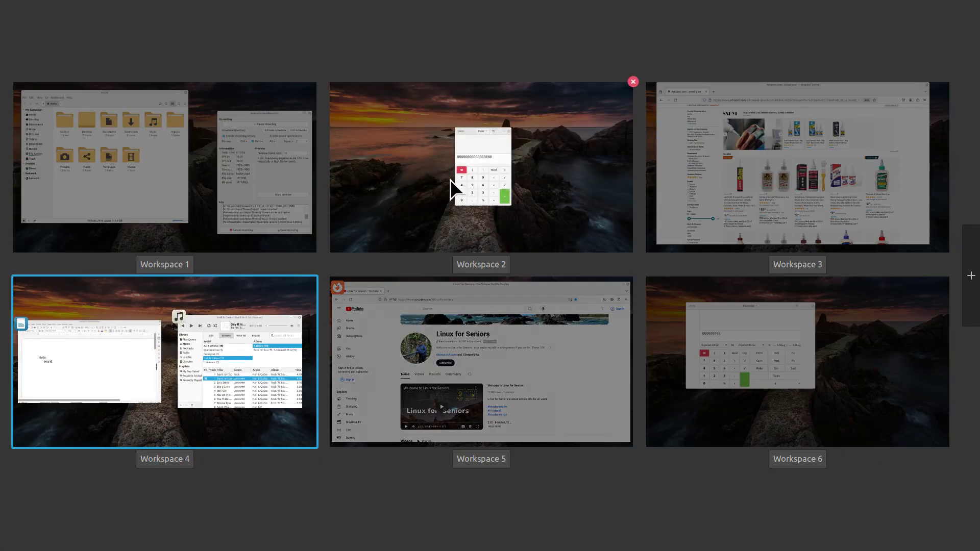
pyautogui.click(419, 179)
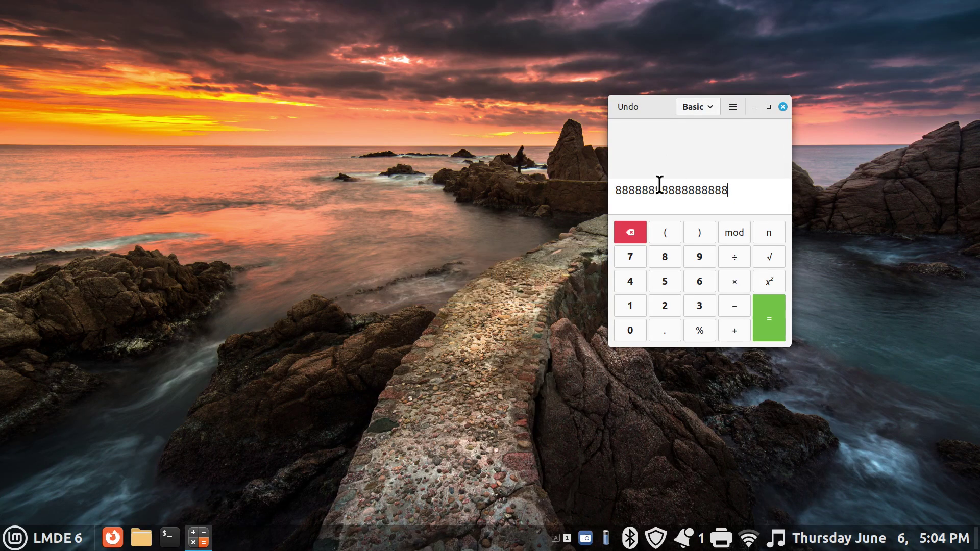
pyautogui.click(15, 538)
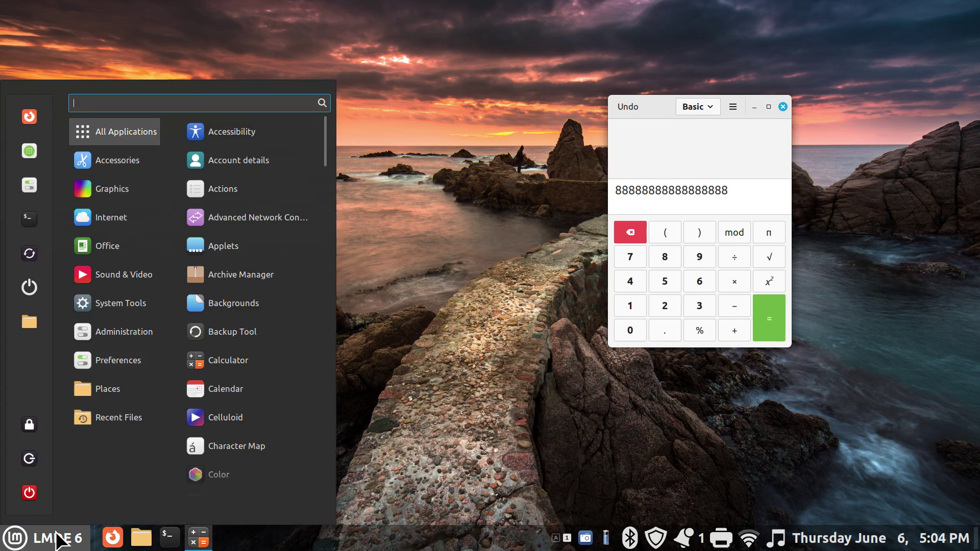
pyautogui.moveTo(121, 282)
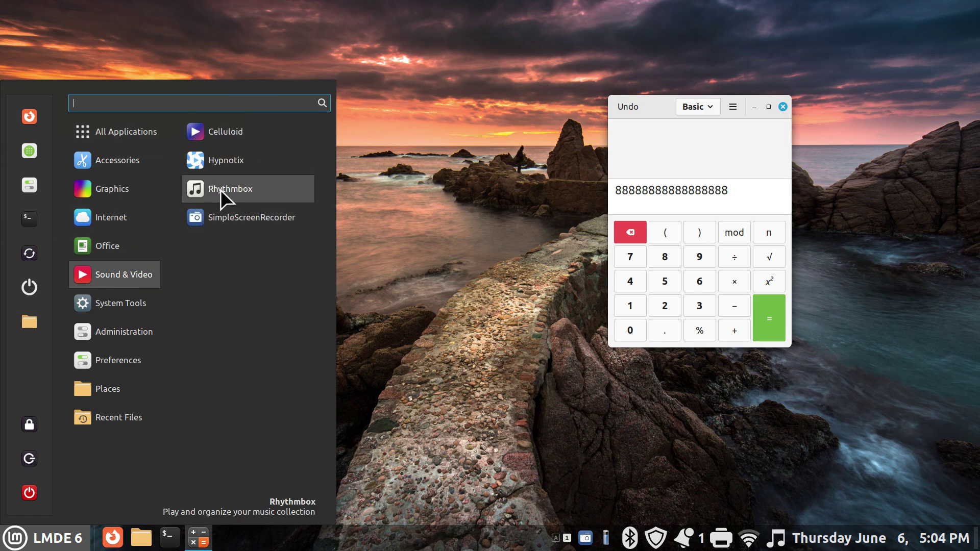
pyautogui.click(221, 189)
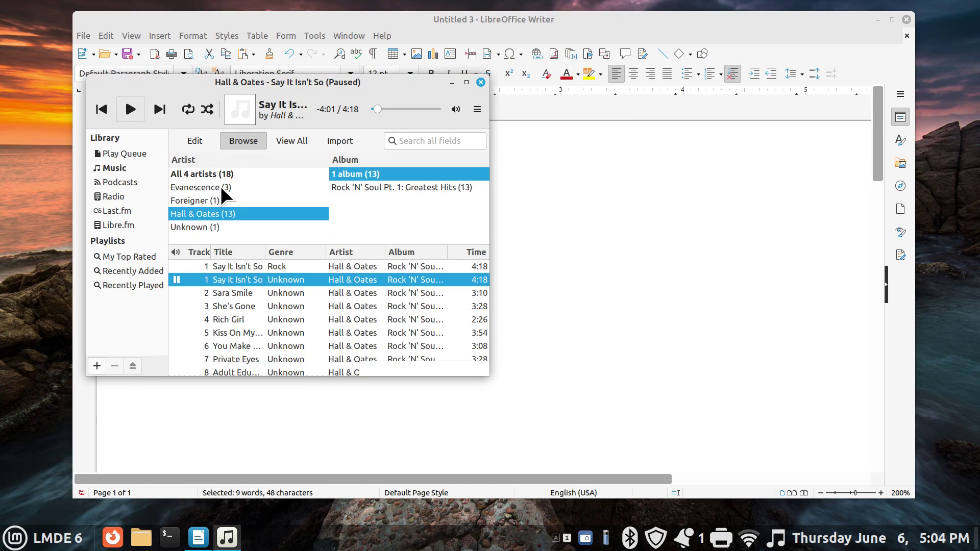
pyautogui.moveTo(117, 84); pyautogui.dragTo(380, 120)
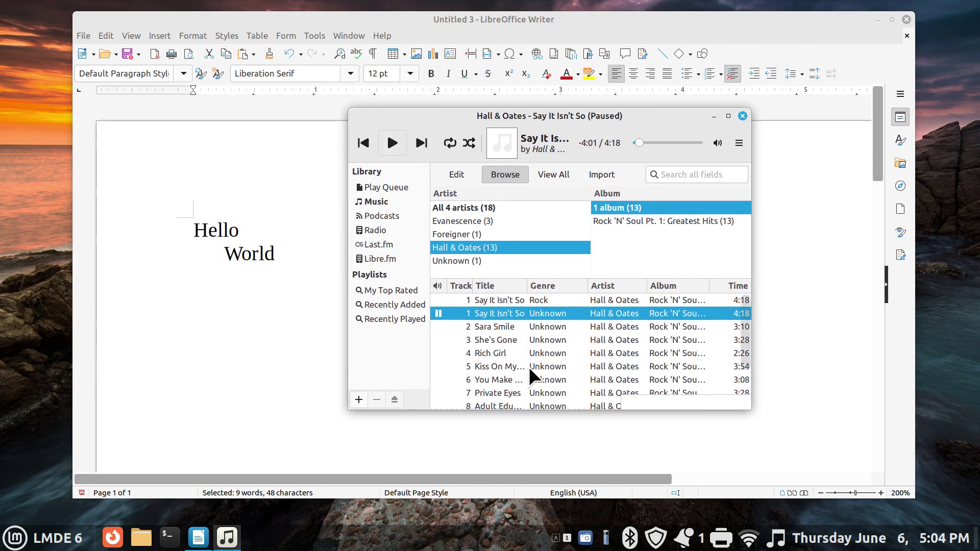
# In the Expo overview, make the Rhythmbox window appear on all workspaces and view it on Workspace 2
pyautogui.hotkey('ctrl', 'alt', 'Up')
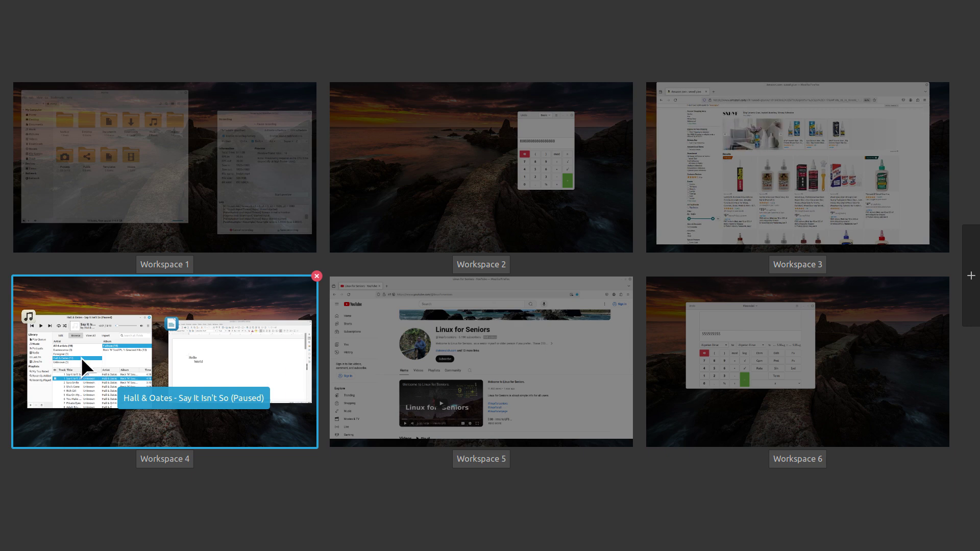
pyautogui.moveTo(88, 357); pyautogui.dragTo(327, 274)
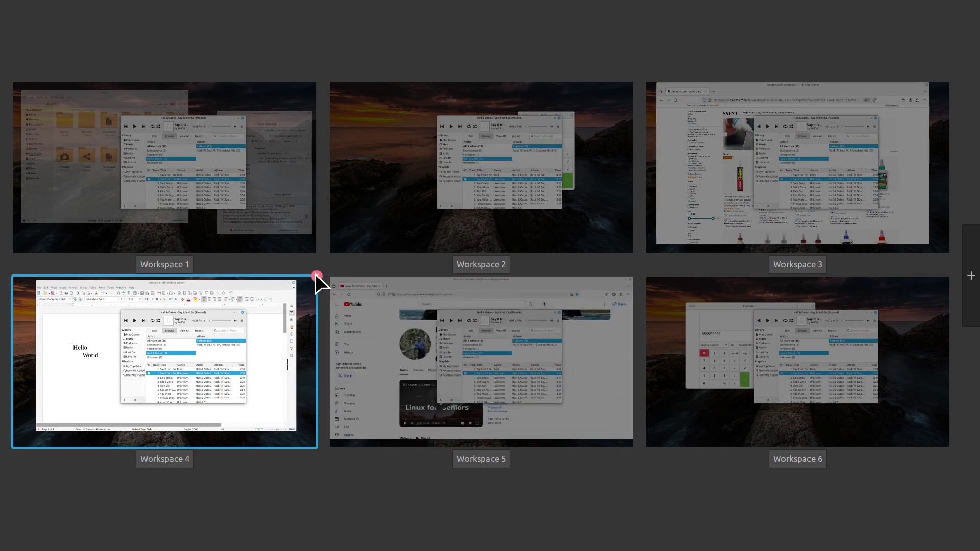
pyautogui.click(495, 196)
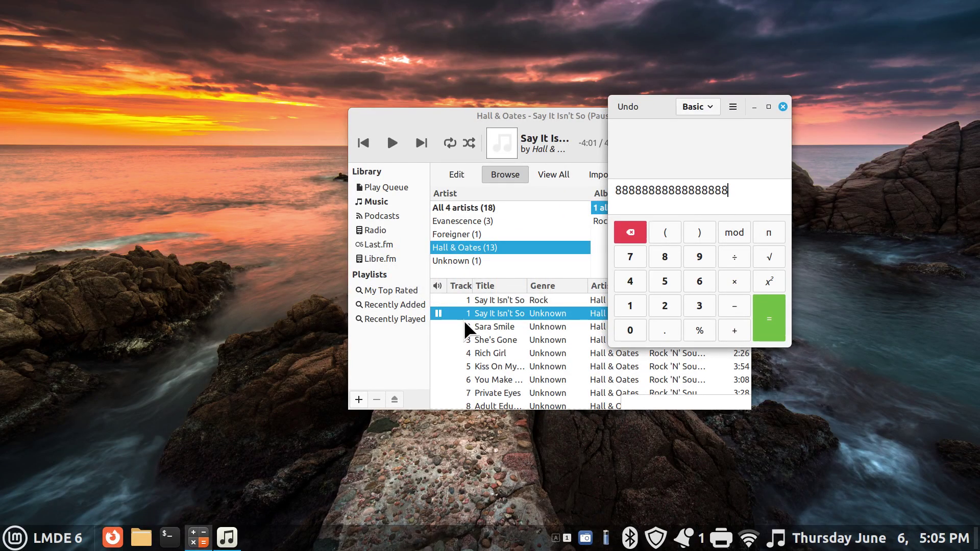
# In the Expo overview, restrict the Rhythmbox window to Workspace 6 only and move it from there to Workspace 4
pyautogui.hotkey('ctrl', 'alt', 'Up')
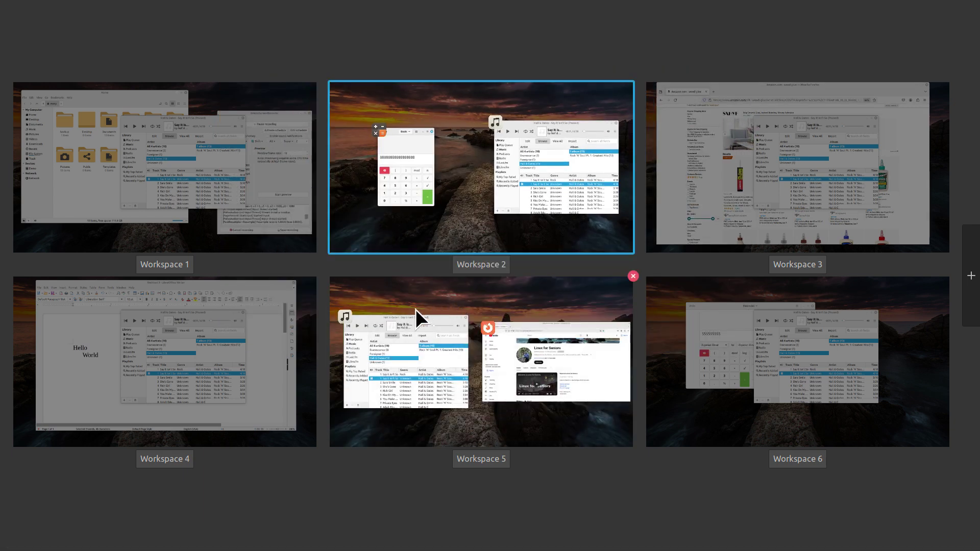
pyautogui.moveTo(554, 166); pyautogui.dragTo(397, 264)
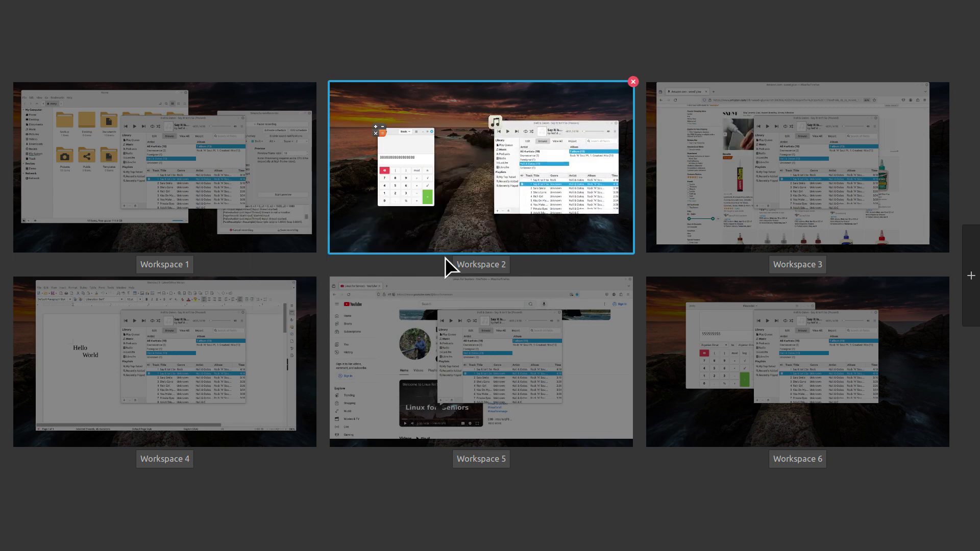
pyautogui.moveTo(565, 173); pyautogui.dragTo(648, 296)
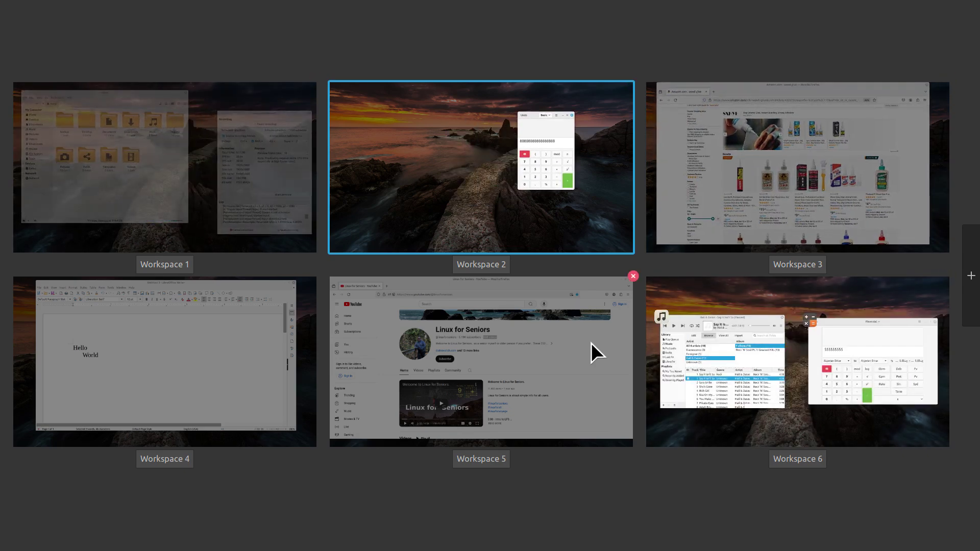
pyautogui.moveTo(743, 353); pyautogui.dragTo(227, 371)
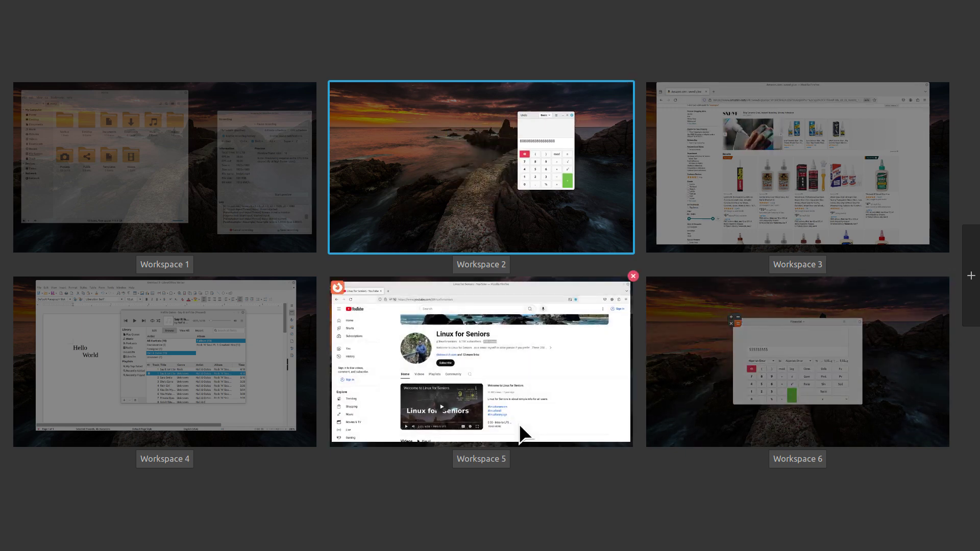
# Switch to Workspace 6, open the home directory in a file manager, and reposition its window to uncover part of the Financial calculator
pyautogui.click(899, 329)
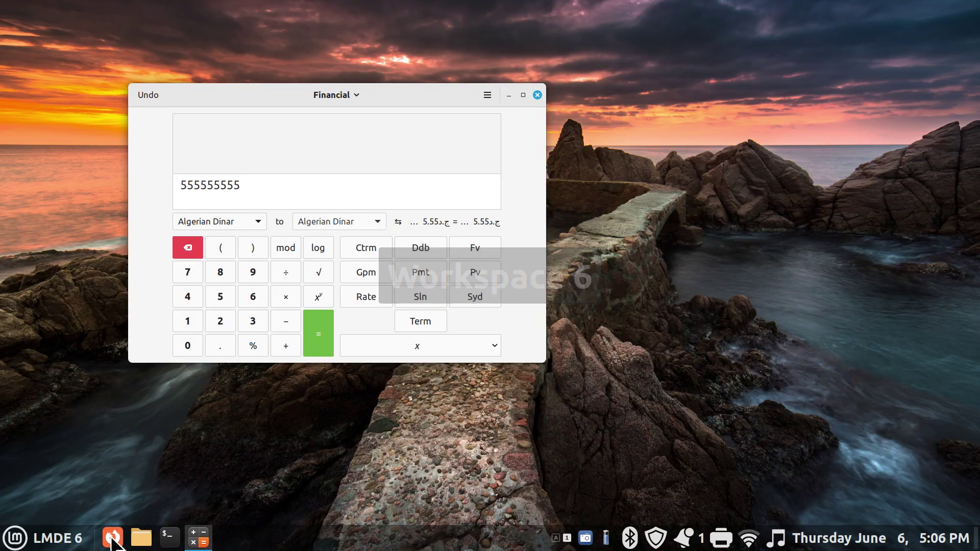
pyautogui.click(139, 539)
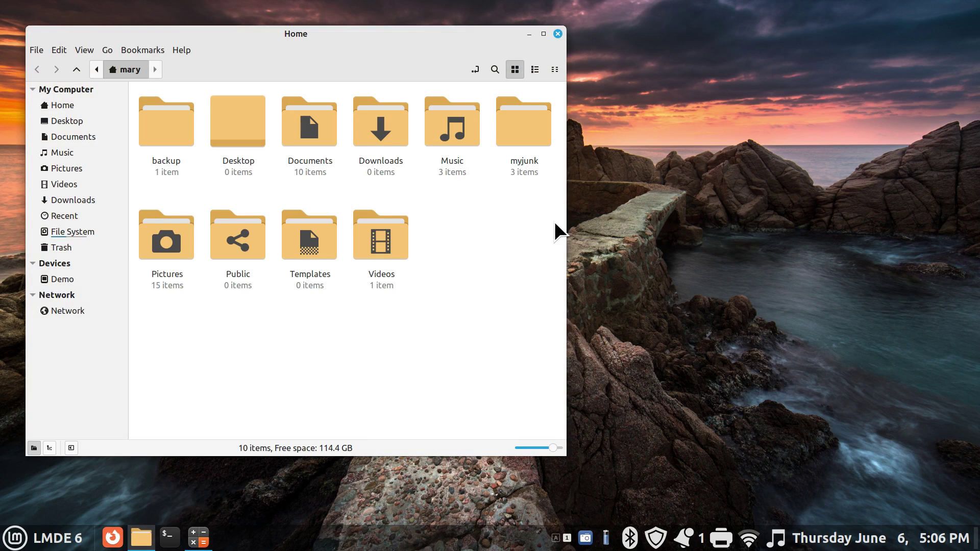
pyautogui.moveTo(313, 44); pyautogui.dragTo(677, 82)
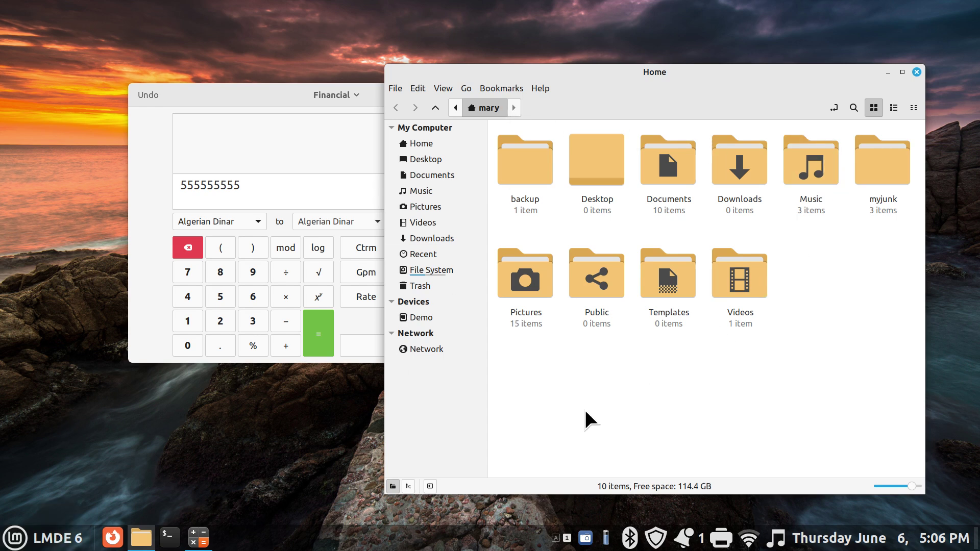
# Remove Workspace 6 and Workspace 5 in the Expo overview
pyautogui.hotkey('ctrl', 'alt', 'Up')
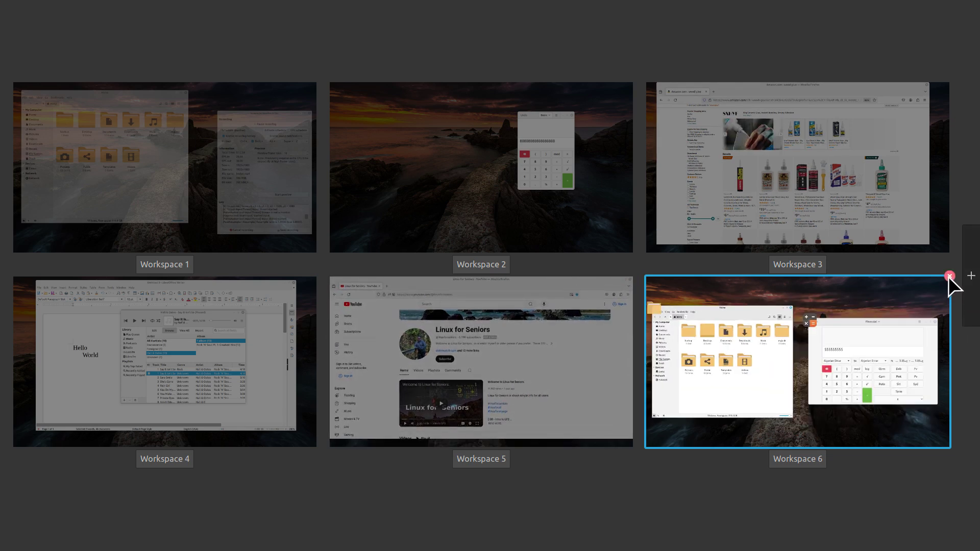
pyautogui.click(949, 277)
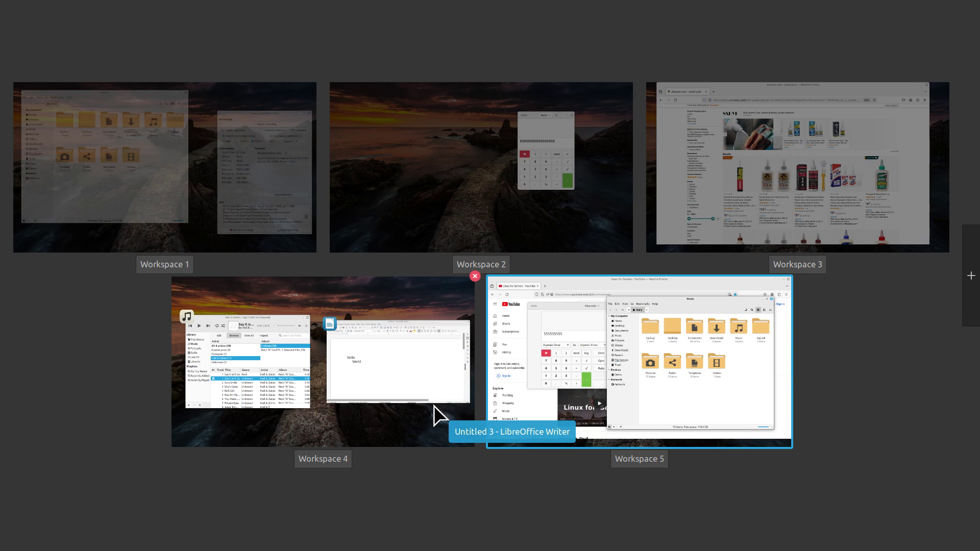
pyautogui.click(792, 276)
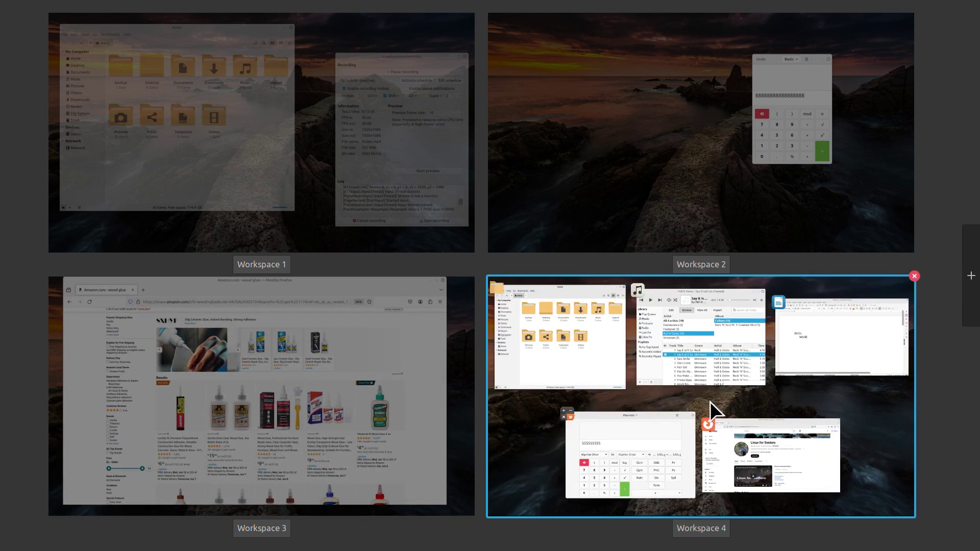
pyautogui.click(274, 264)
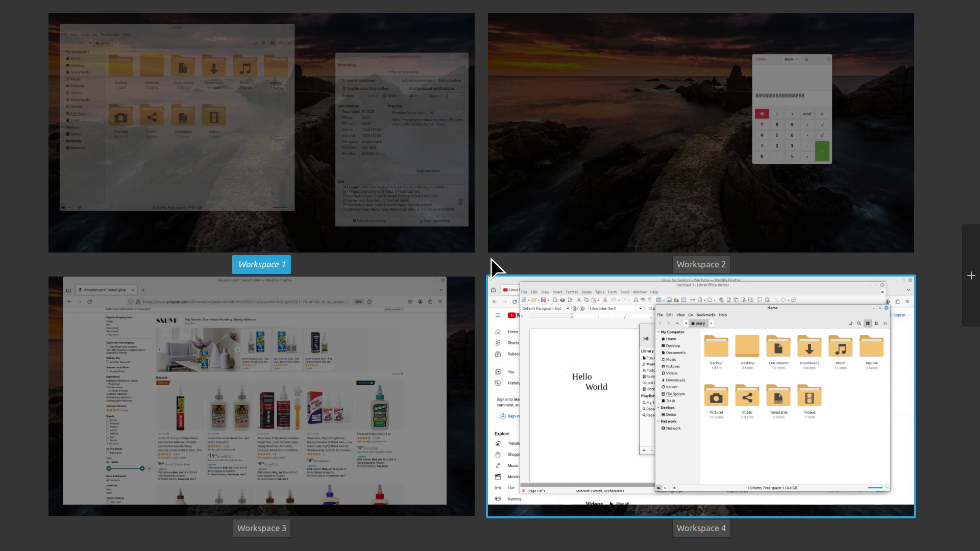
pyautogui.moveTo(539, 302)
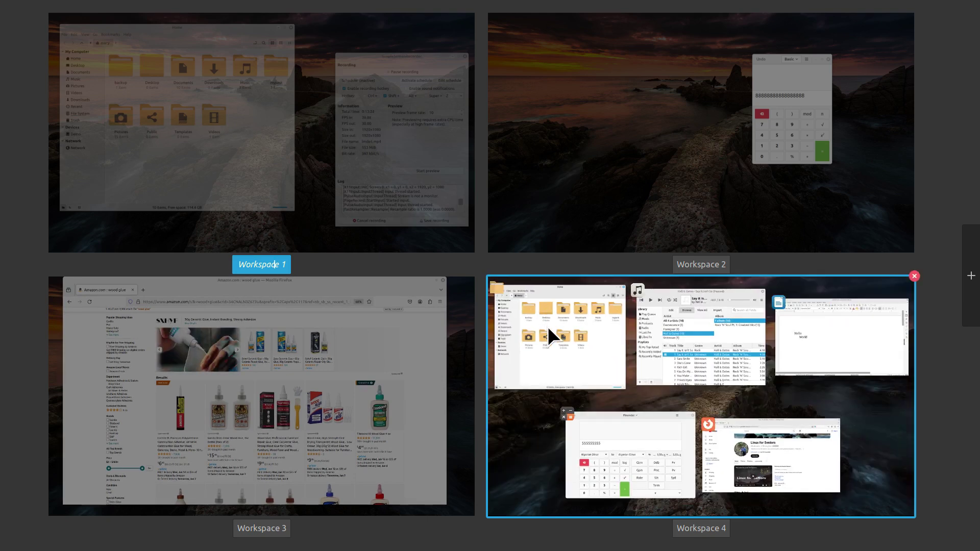
pyautogui.moveTo(621, 201)
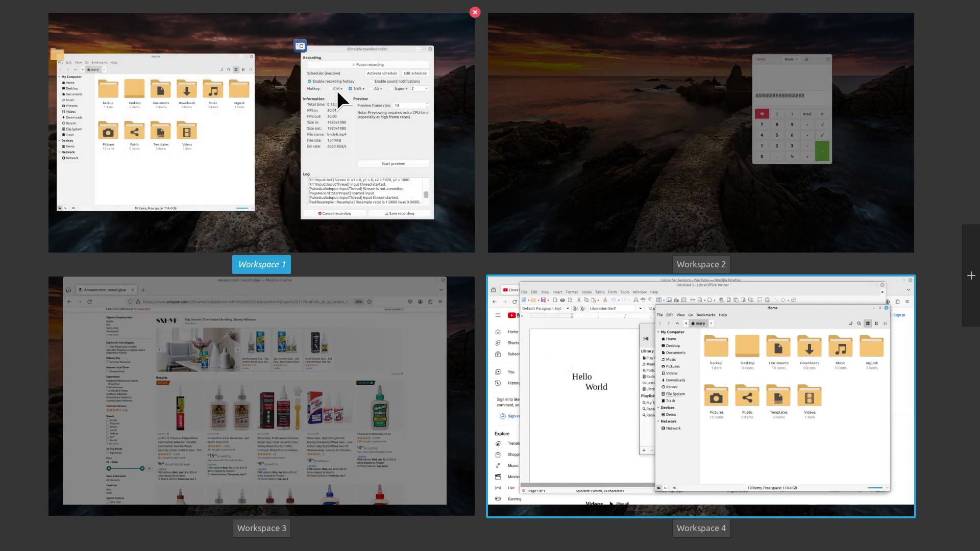
# Move the LibreOffice Writer window from Workspace 4 to Workspace 2 and switch to Workspace 2
pyautogui.moveTo(646, 354)
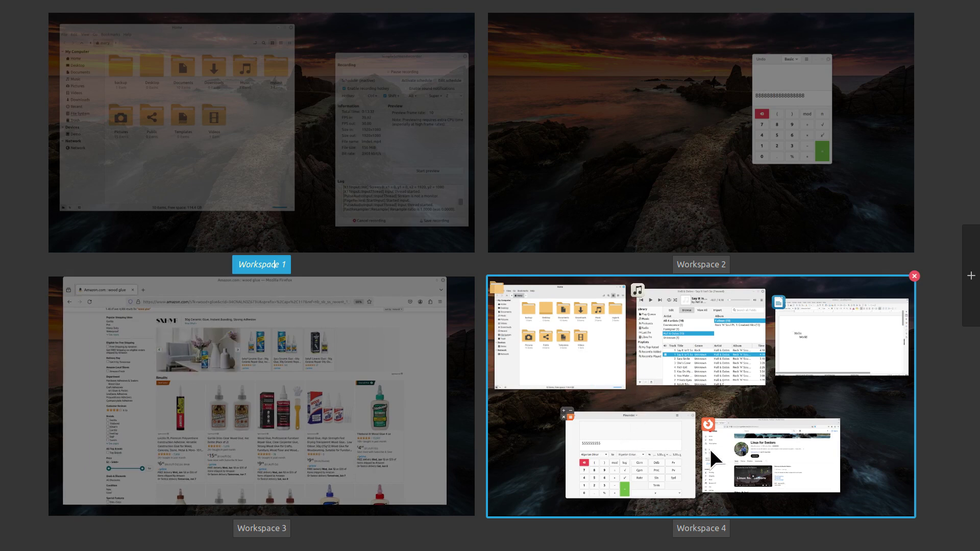
pyautogui.moveTo(830, 341); pyautogui.dragTo(576, 125)
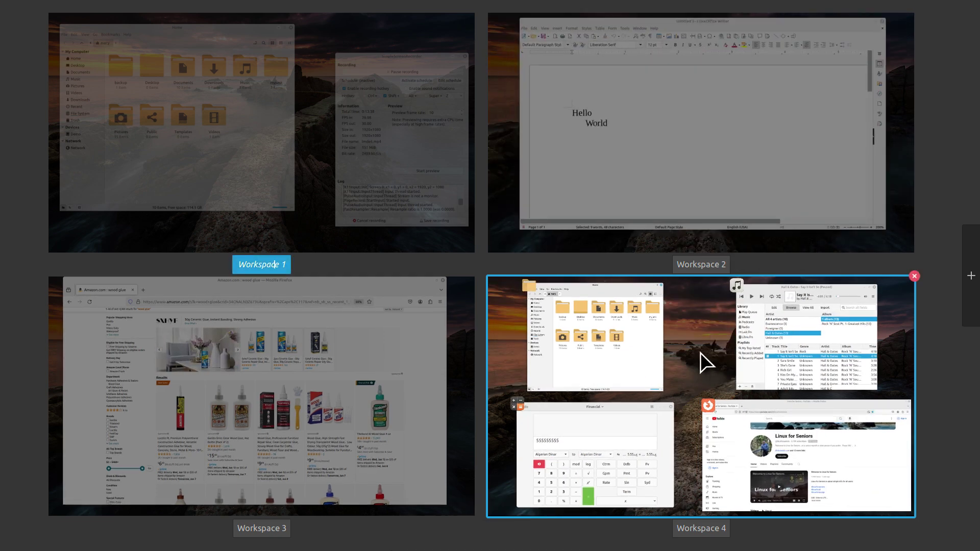
pyautogui.click(632, 141)
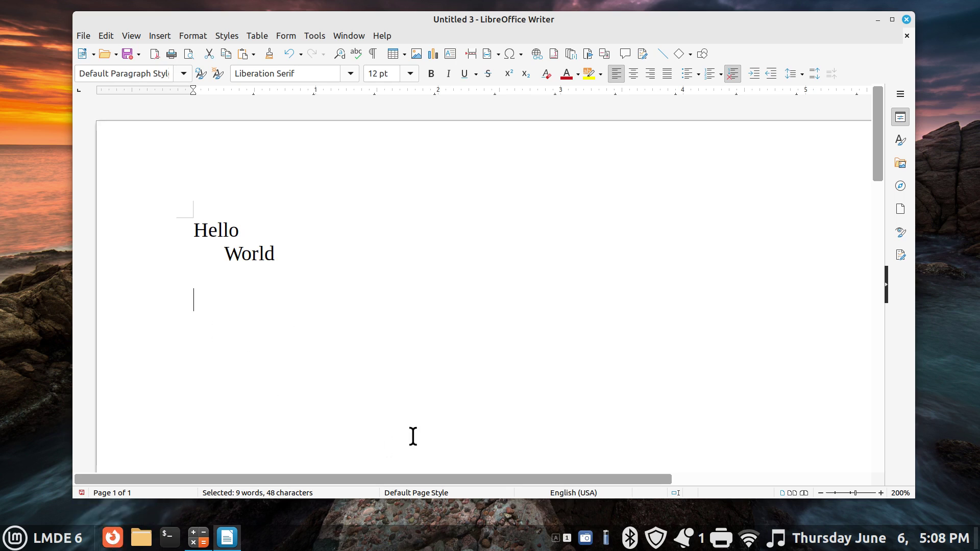
# Open the Expo overview and make Workspace 1 the active workspace
pyautogui.hotkey('ctrl', 'alt', 'Up')
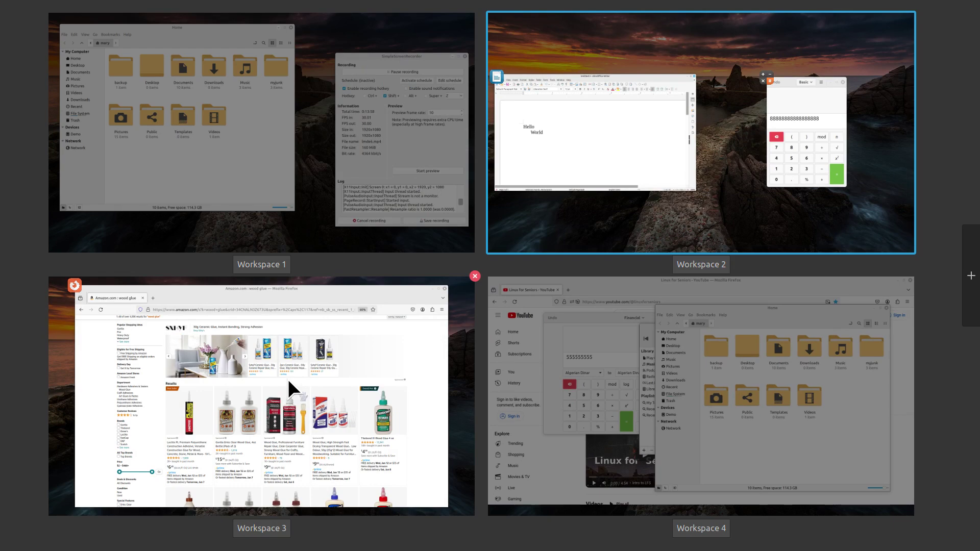
pyautogui.hotkey('ctrl', 'alt', 'Left')
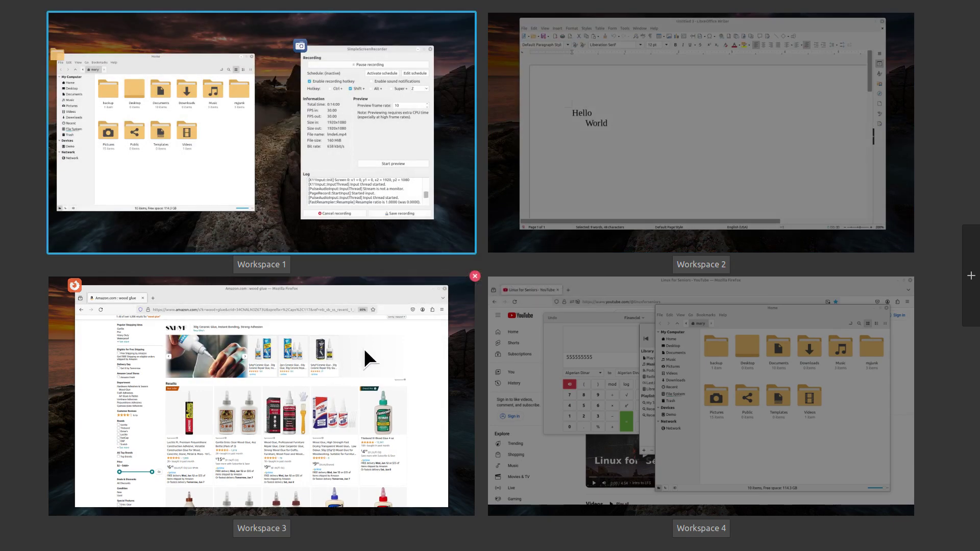
# Switch to Workspace 3 and enlarge the Amazon wood glue results page to the default zoom level
pyautogui.hotkey('ctrl', 'alt', 'Right')
pyautogui.hotkey('ctrl', 'alt', 'Right')
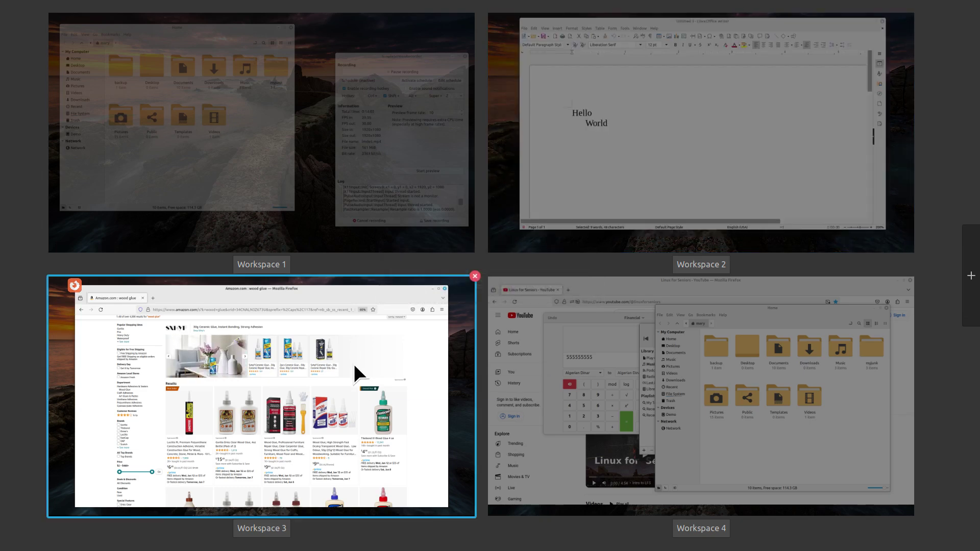
pyautogui.hotkey('ctrl', 'alt', 'Left')
pyautogui.hotkey('ctrl', 'alt', 'Right')
pyautogui.hotkey('ctrl', 'alt', 'Right')
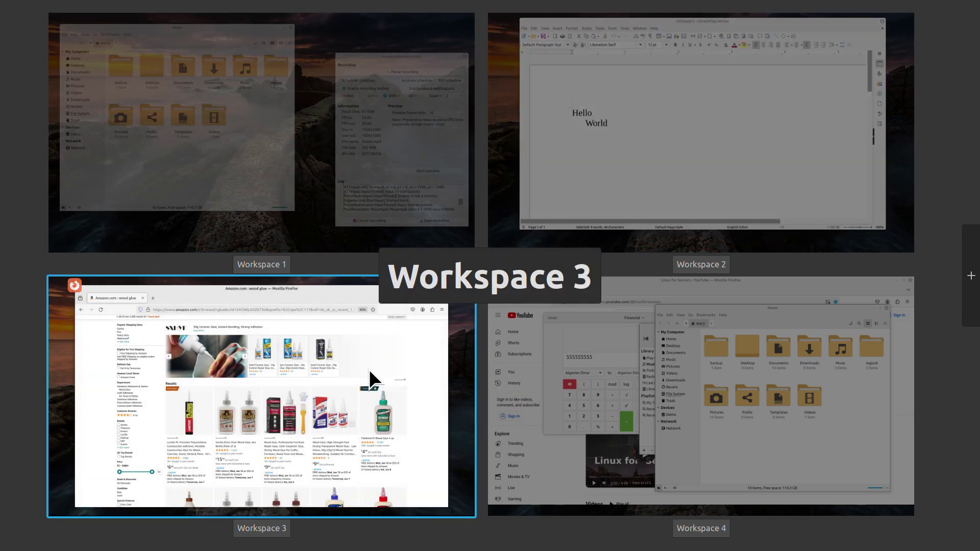
pyautogui.click(396, 353)
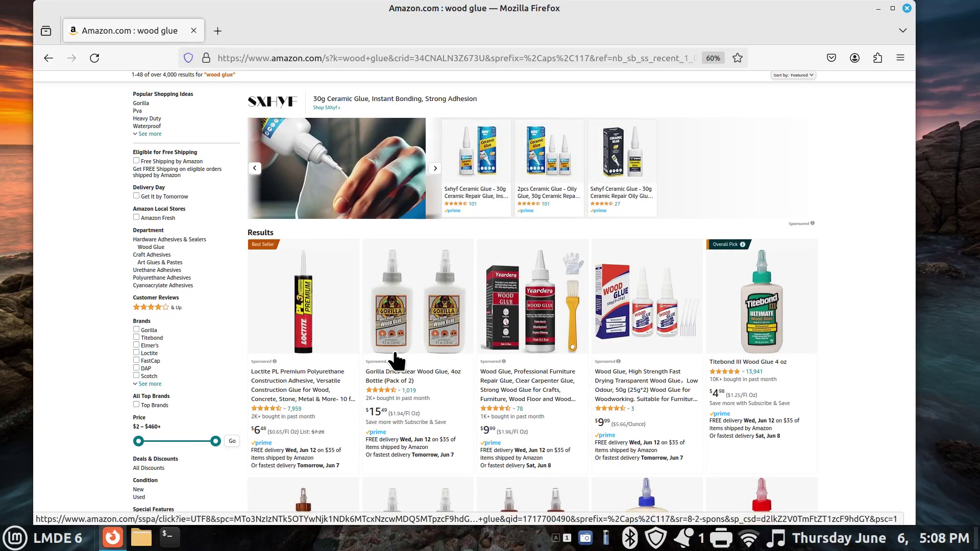
pyautogui.scroll(1, 396, 360)
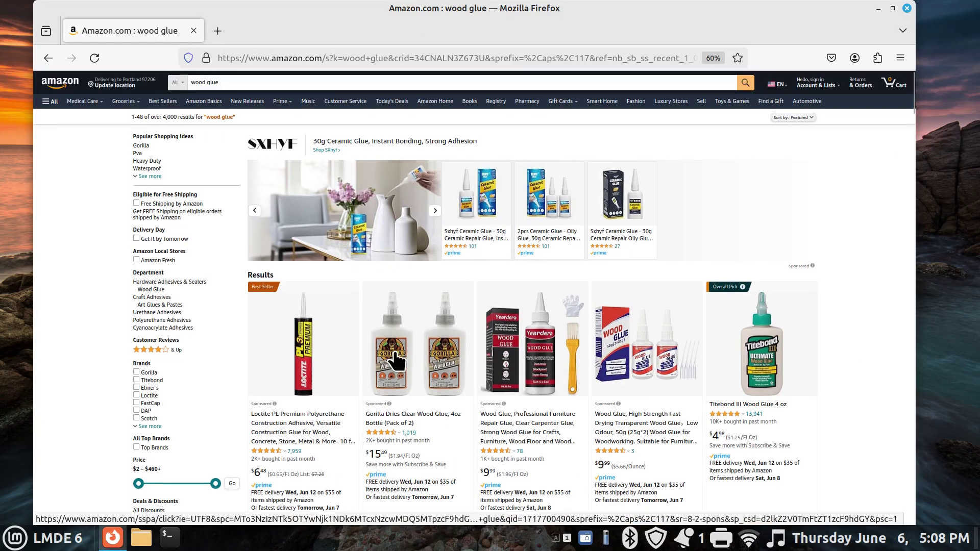
pyautogui.scroll(5, 449, 384)
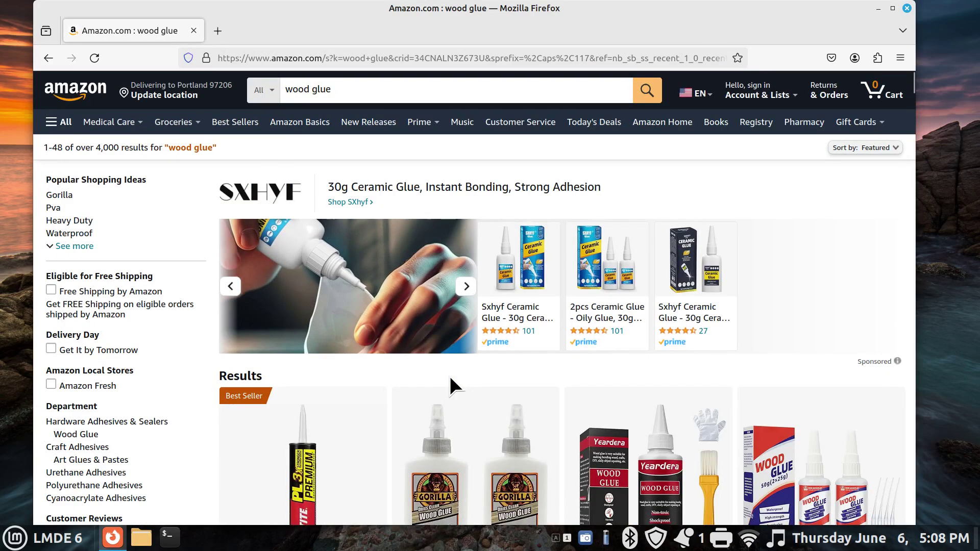
# Add a fifth workspace in the Expo overview and switch to it
pyautogui.hotkey('ctrl', 'alt', 'Up')
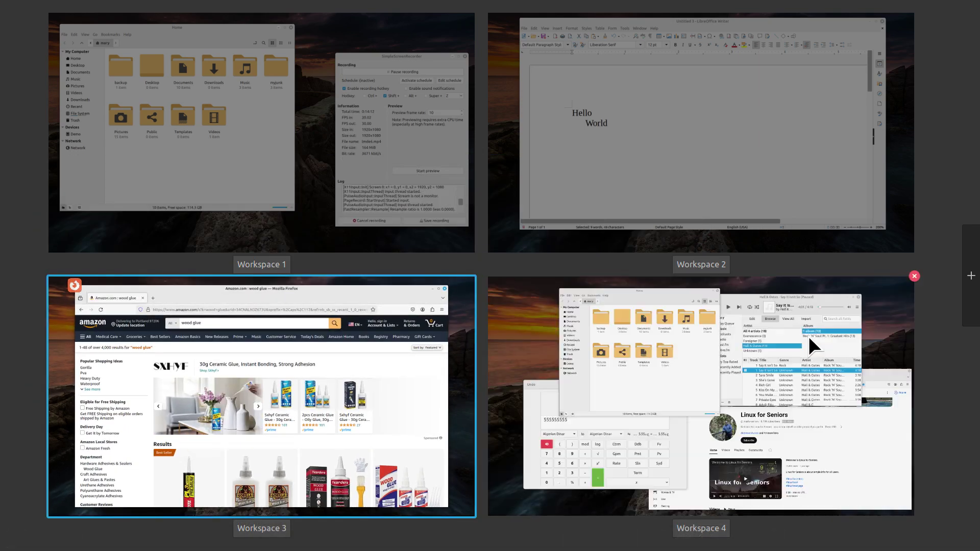
pyautogui.click(969, 278)
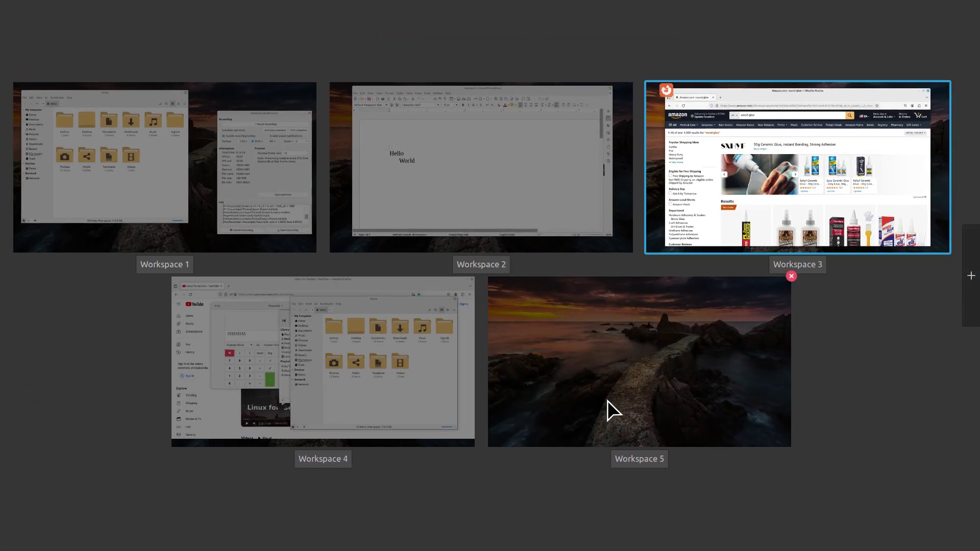
pyautogui.click(574, 364)
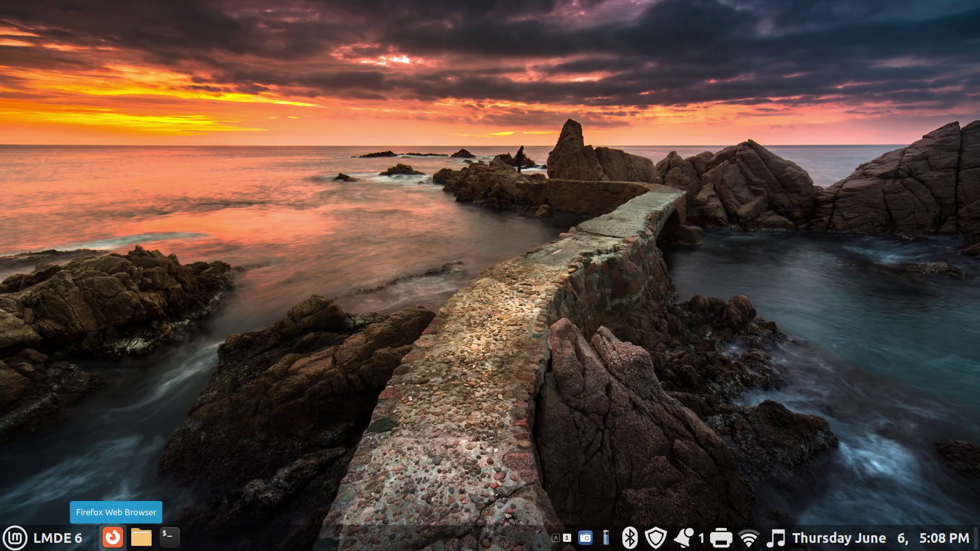
# Open Firefox on the empty workspace, dismiss its search tip, and search Google for "dogs"
pyautogui.click(112, 537)
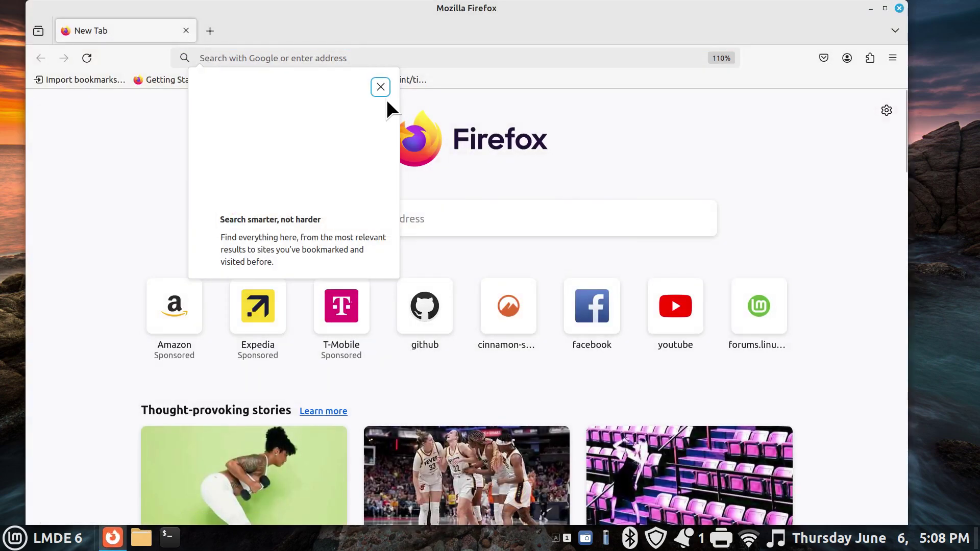
pyautogui.click(381, 88)
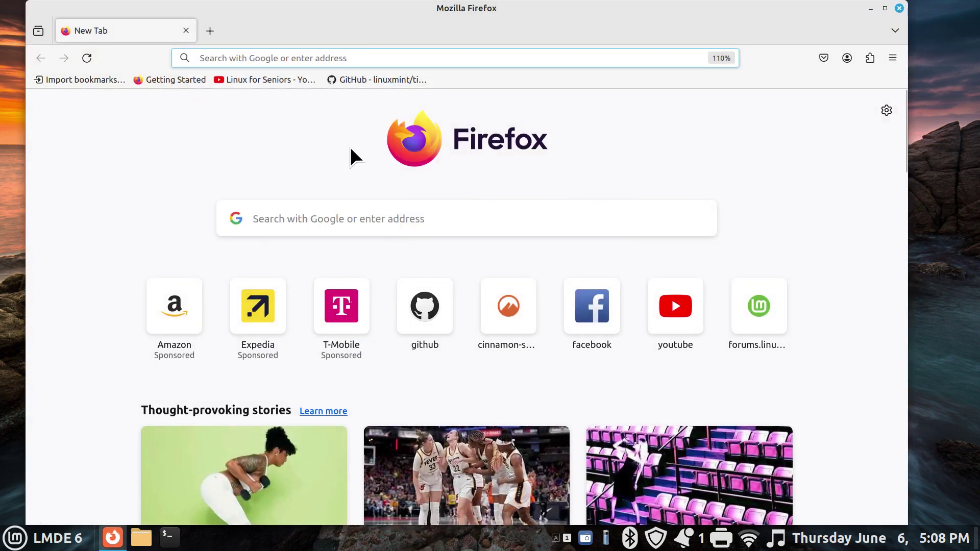
pyautogui.click(336, 218)
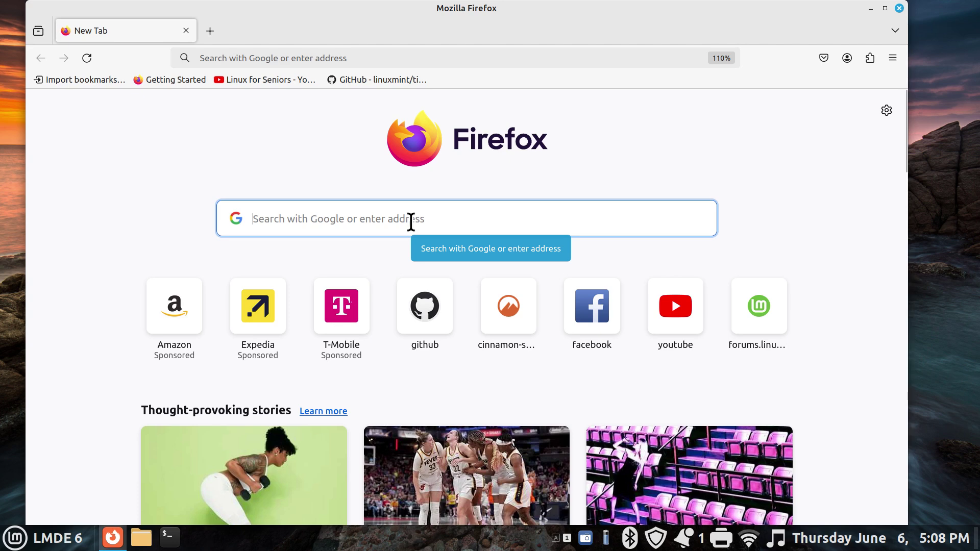
pyautogui.write('dogs')
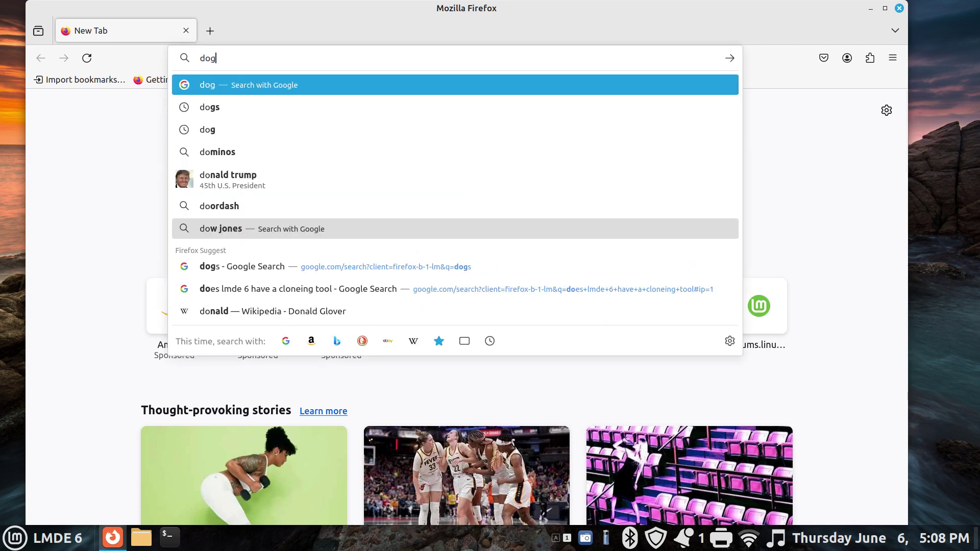
pyautogui.press('Return')
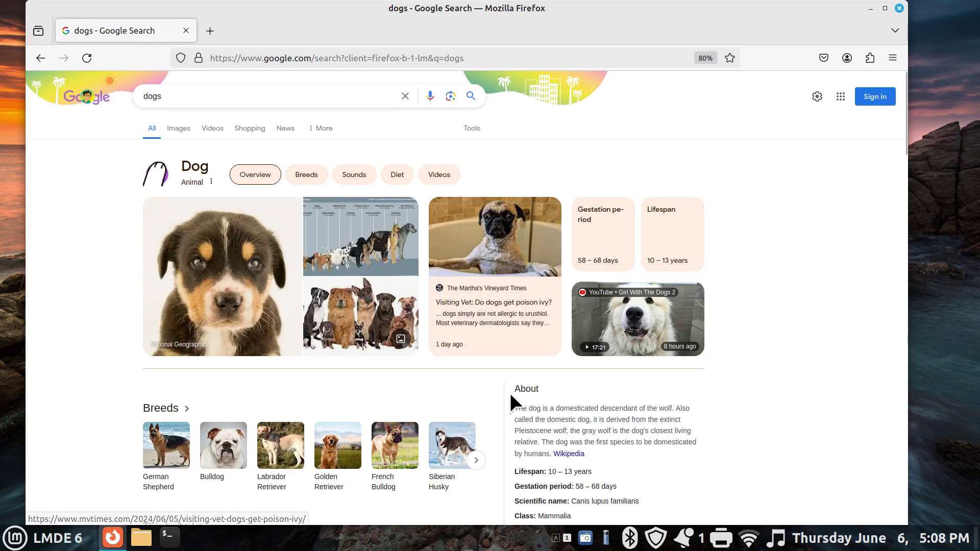
# Zoom the dogs search results page out and in repeatedly, ending at 90%
pyautogui.hotkey('ctrl', '+')
pyautogui.hotkey('ctrl', '+')
pyautogui.hotkey('ctrl', '+')
pyautogui.hotkey('ctrl', '-')
pyautogui.hotkey('ctrl', '-')
pyautogui.hotkey('ctrl', '-')
pyautogui.hotkey('ctrl', '-')
pyautogui.hotkey('ctrl', '-')
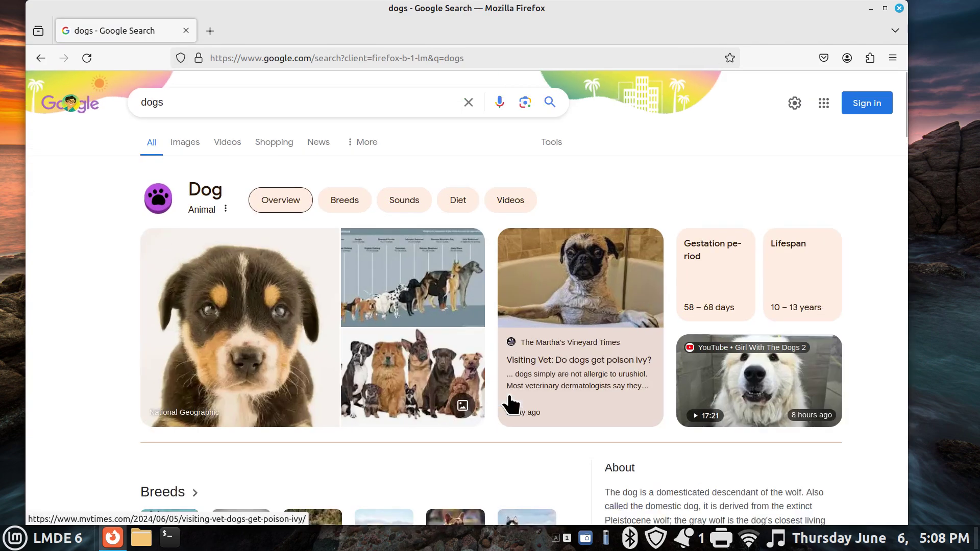
pyautogui.hotkey('ctrl', '+')
pyautogui.hotkey('ctrl', '-')
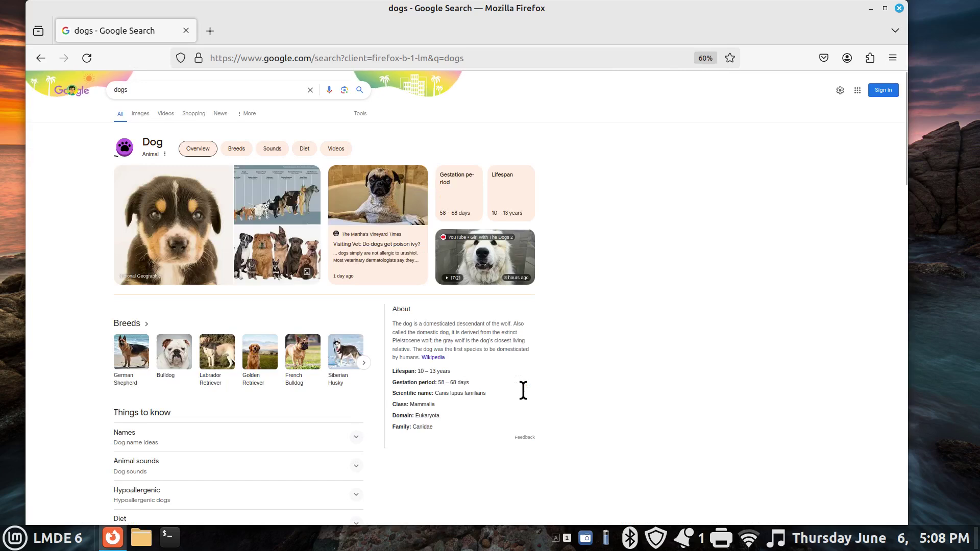
pyautogui.hotkey('ctrl', '+')
pyautogui.hotkey('ctrl', '+')
pyautogui.hotkey('ctrl', '+')
pyautogui.hotkey('ctrl', '-')
pyautogui.hotkey('ctrl', '-')
pyautogui.hotkey('ctrl', '-')
pyautogui.hotkey('ctrl', '+')
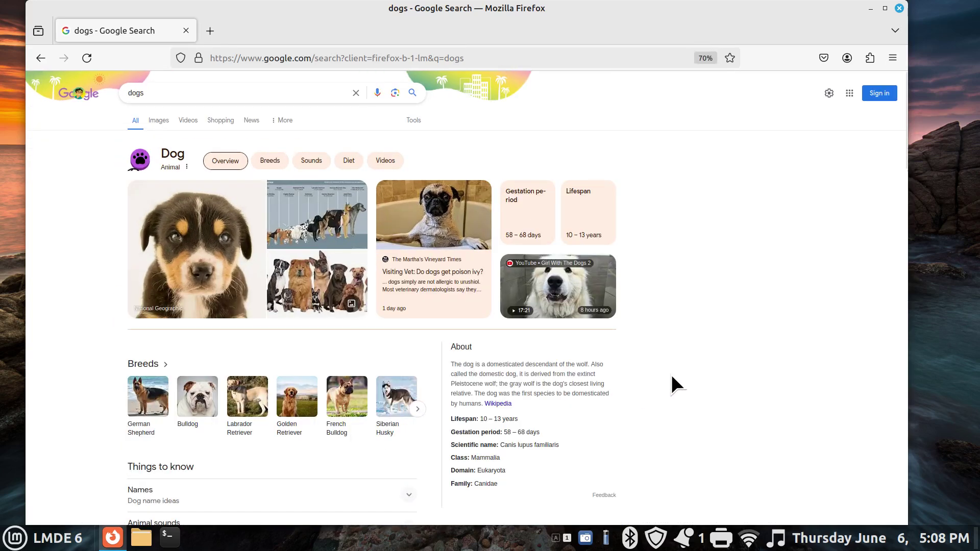
pyautogui.hotkey('ctrl', '+')
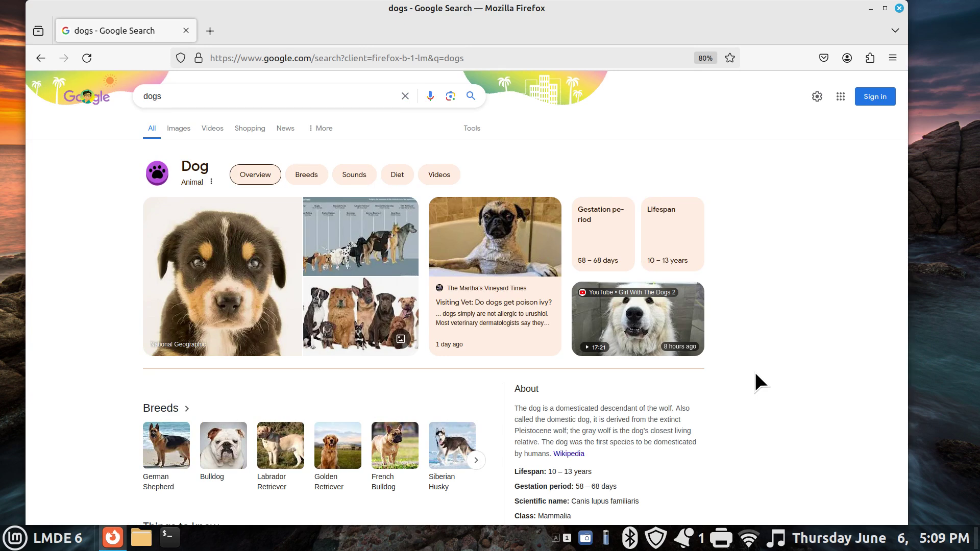
pyautogui.hotkey('ctrl', '+')
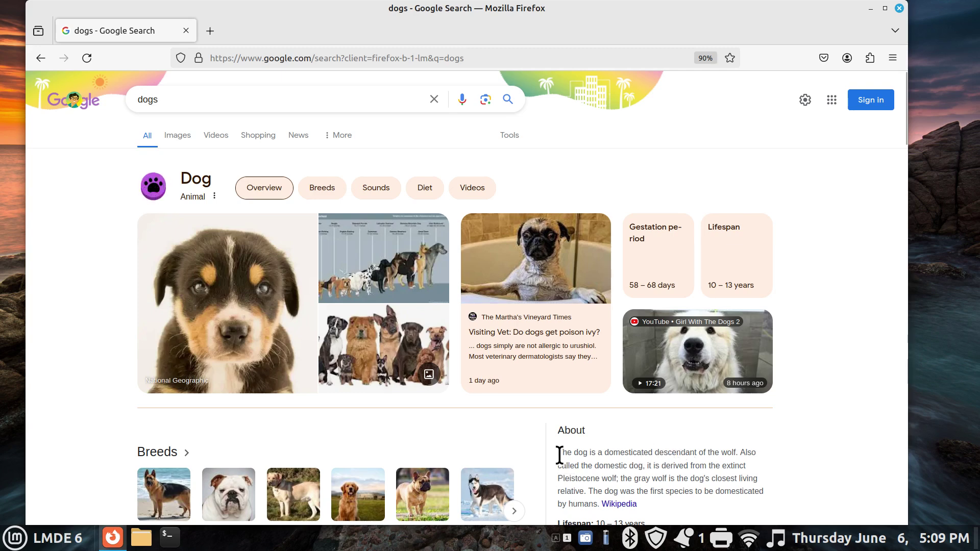
# Copy the sentence "The dog is a domesticated descendant of the wolf." and switch to the Writer document on Workspace 2
pyautogui.moveTo(562, 454); pyautogui.dragTo(739, 453)
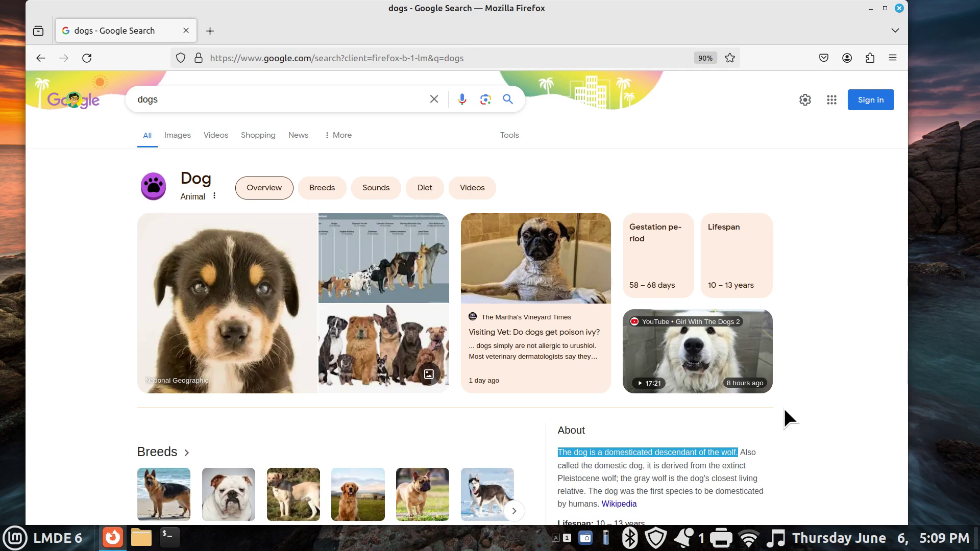
pyautogui.rightClick(638, 452)
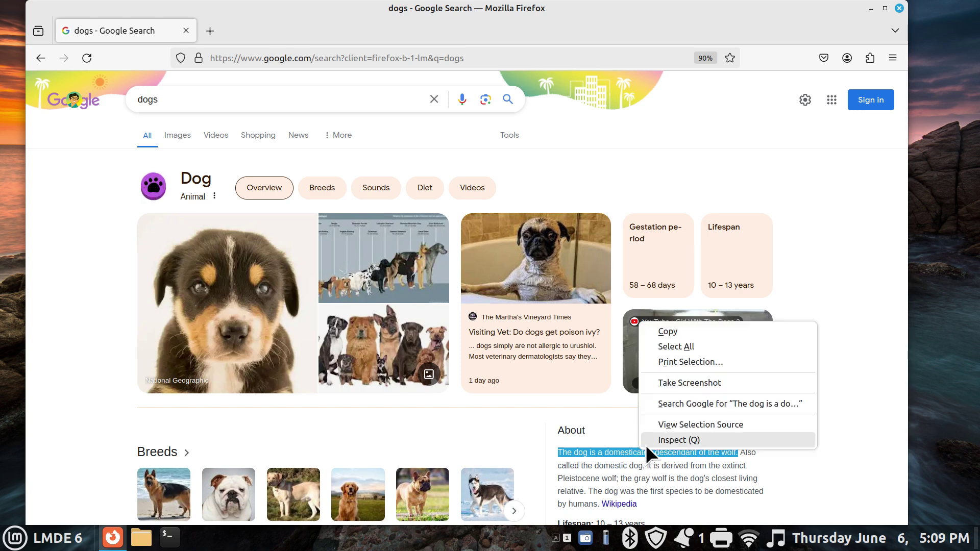
pyautogui.click(690, 333)
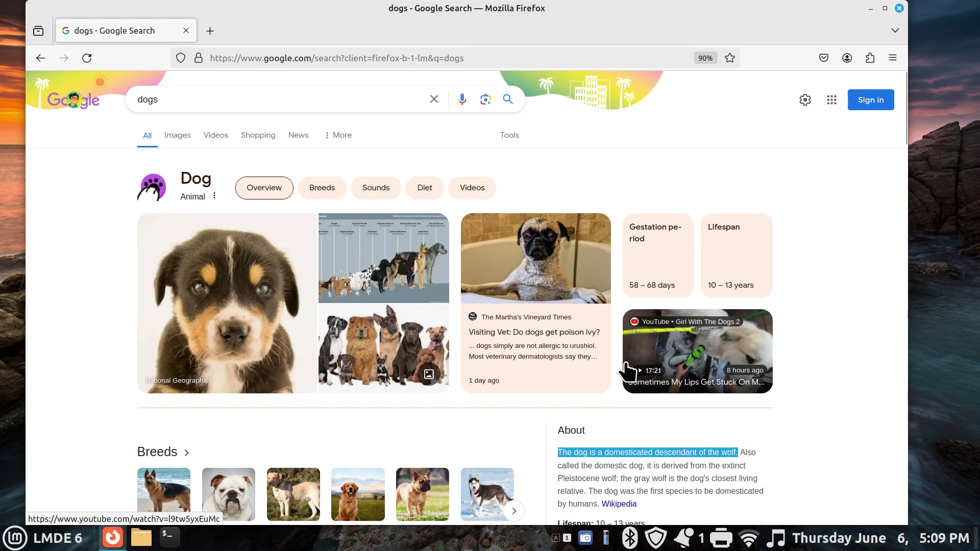
pyautogui.hotkey('ctrl', 'alt', 'Up')
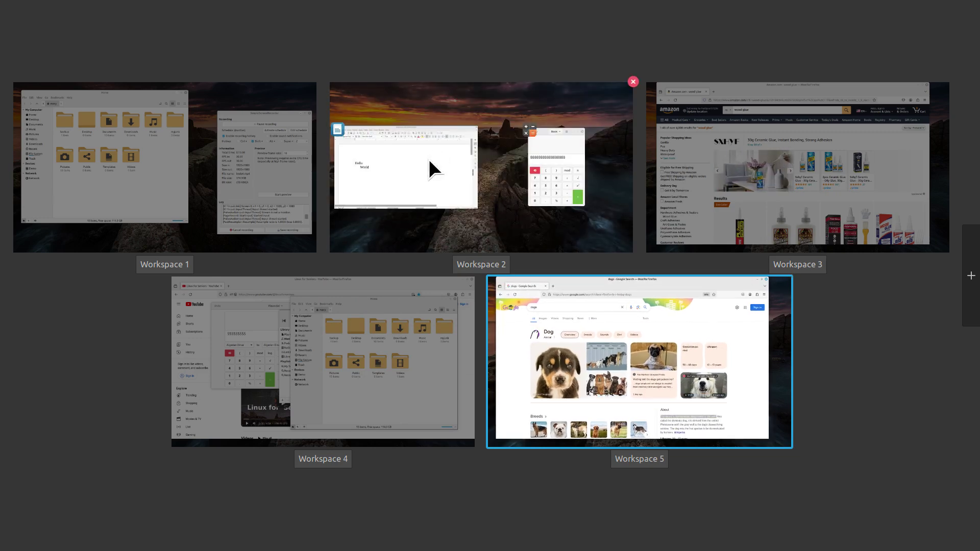
pyautogui.click(429, 158)
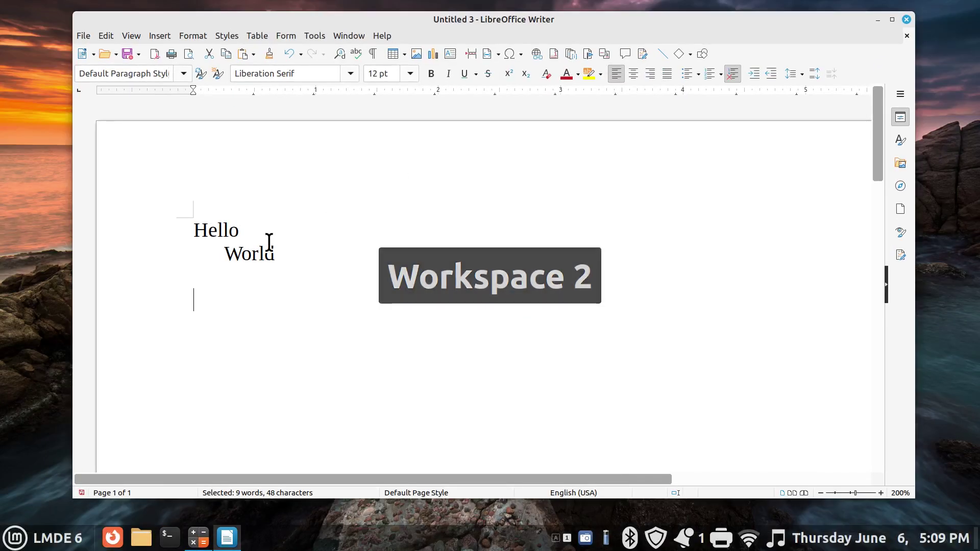
# Paste the copied dog sentence below "World" using the context menu command, and undo the paste
pyautogui.rightClick(232, 306)
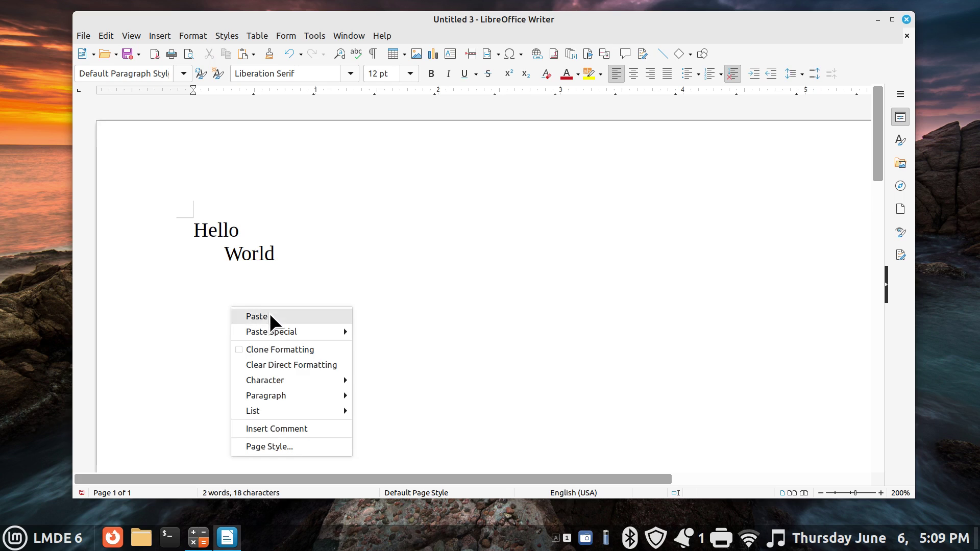
pyautogui.click(318, 289)
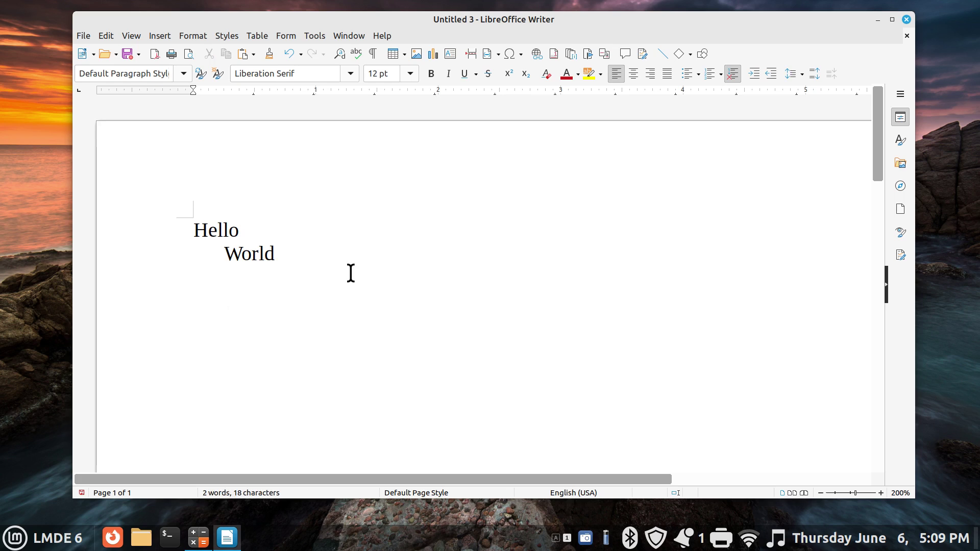
pyautogui.write('The dog is a domesticated descendant of the wolf.')
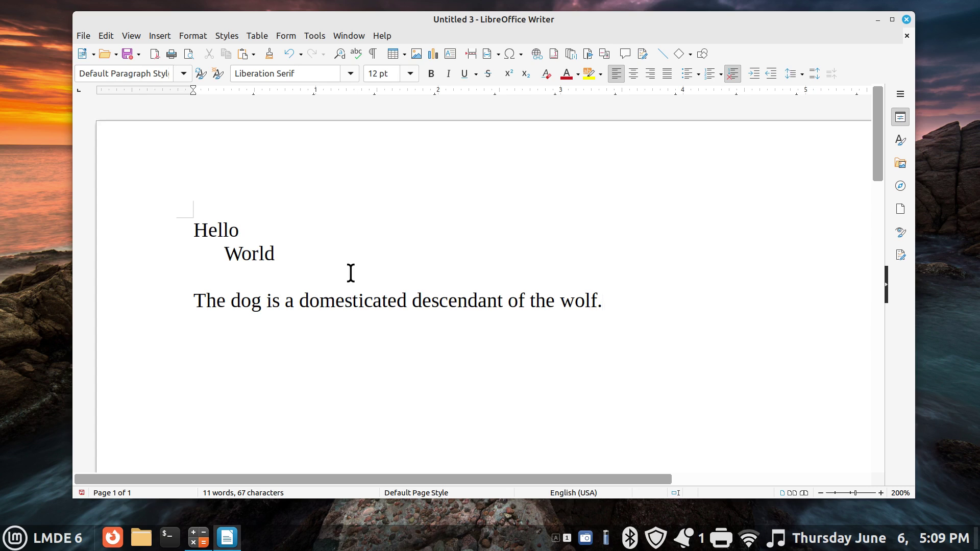
pyautogui.hotkey('ctrl', 'z')
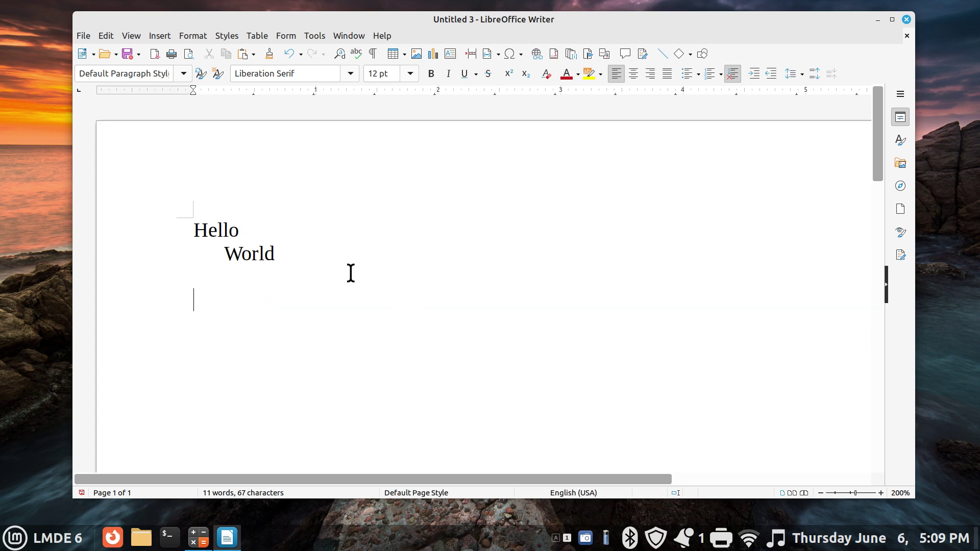
# Paste the sentence "The dog is a domesticated descendant of the wolf." below "World" in the document
pyautogui.click(105, 36)
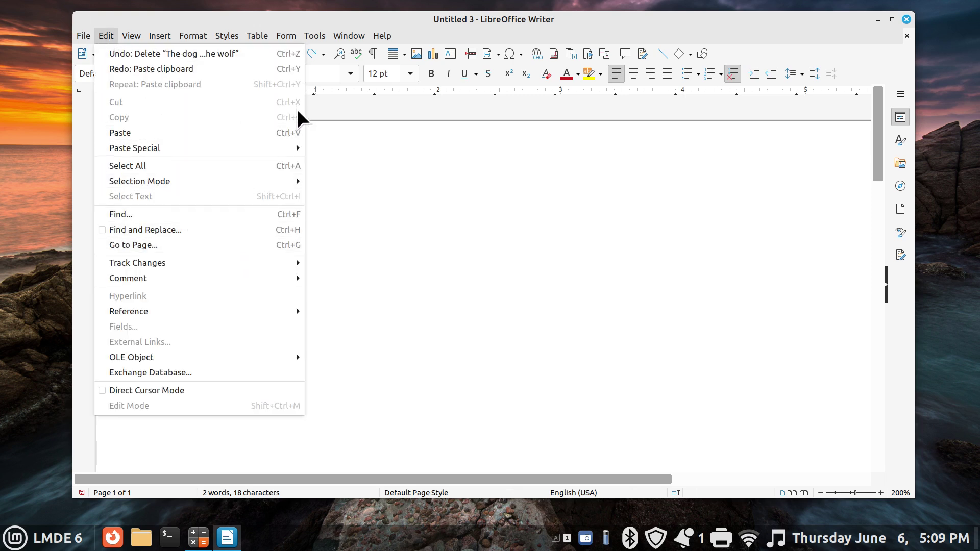
pyautogui.click(249, 134)
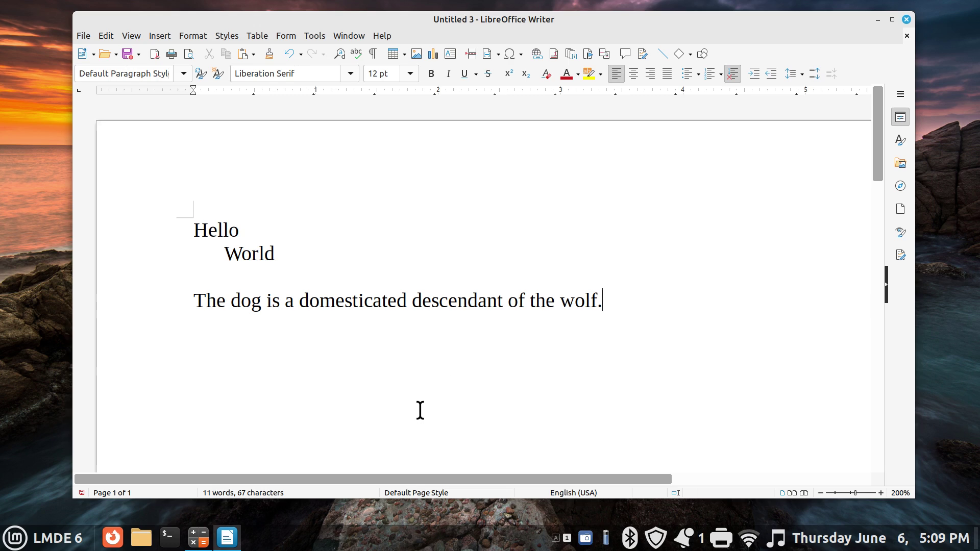
# Move the dogs search Firefox window from Workspace 5 to Workspace 2 and bring the Writer window to the front
pyautogui.hotkey('ctrl', 'alt', 'Up')
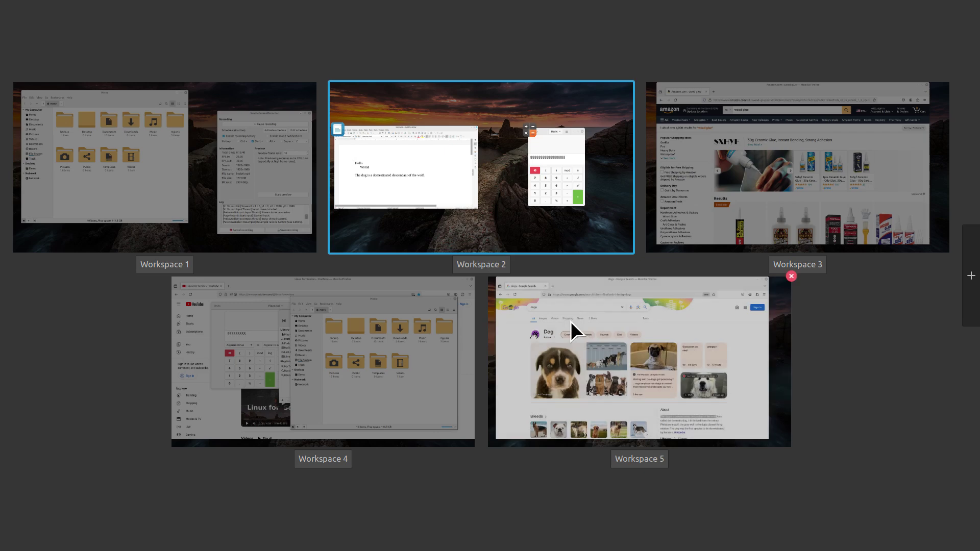
pyautogui.moveTo(574, 321); pyautogui.dragTo(476, 179)
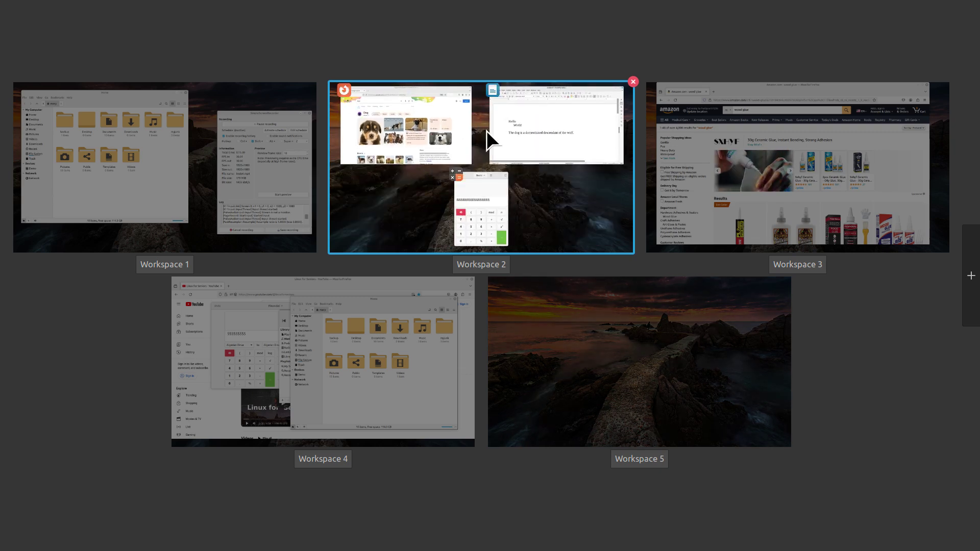
pyautogui.click(518, 116)
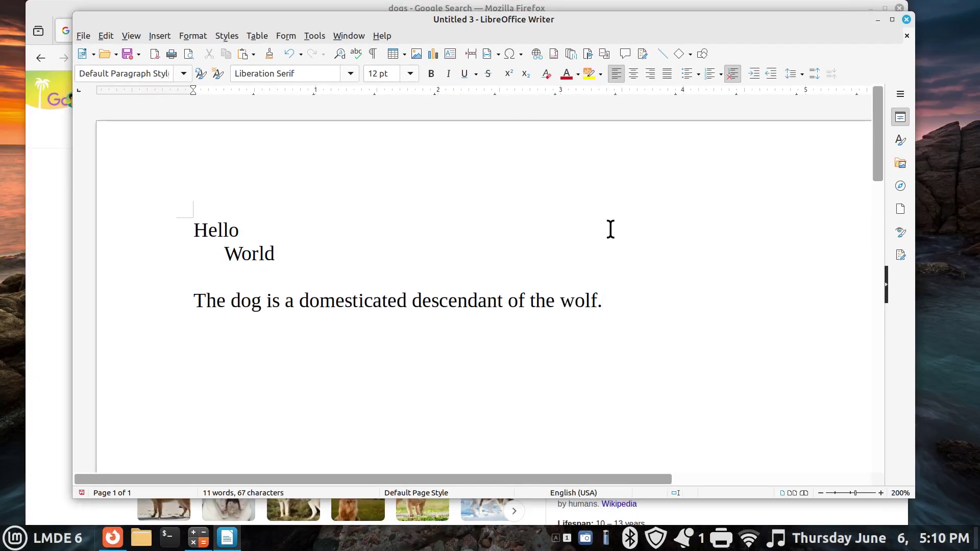
# Cycle through the Firefox, Calculator and Writer windows on Workspace 2, returning to Writer
pyautogui.hotkey('alt', 'Tab')
pyautogui.hotkey('alt', 'Tab')
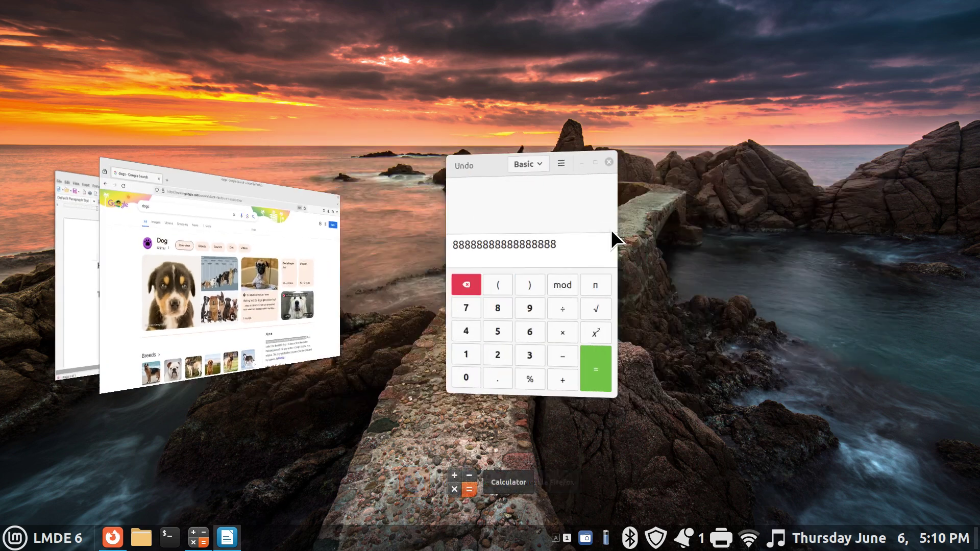
pyautogui.hotkey('alt', 'Tab')
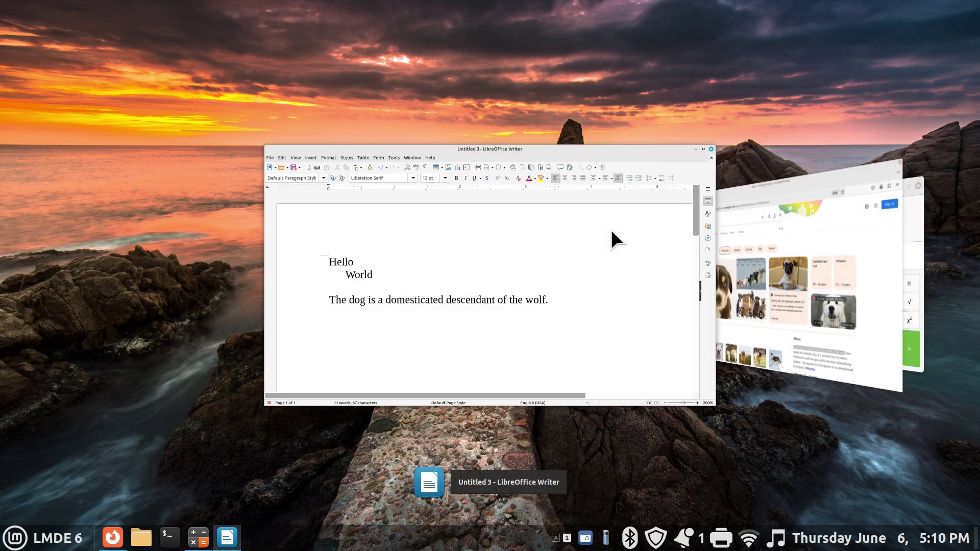
pyautogui.hotkey('alt', 'Tab')
pyautogui.hotkey('alt', 'Tab')
pyautogui.hotkey('alt', 'Tab')
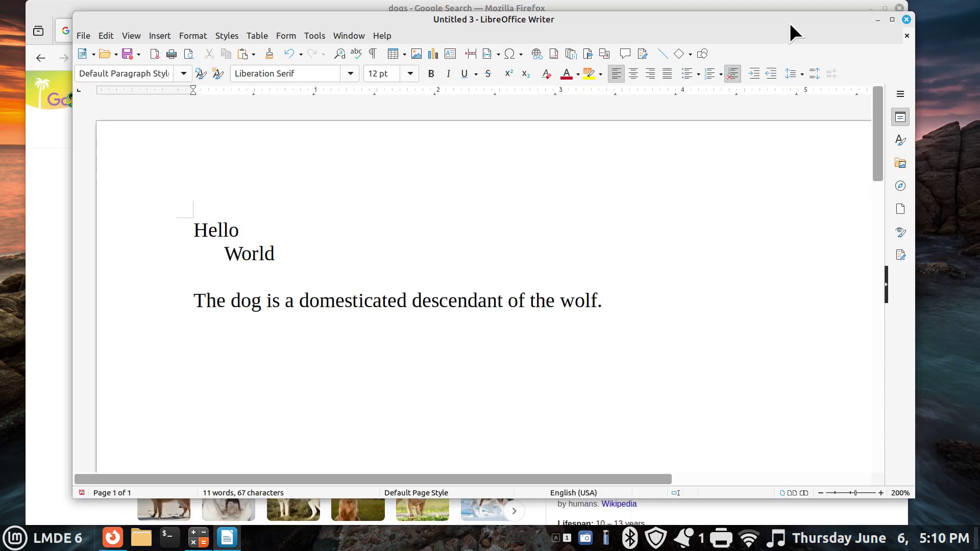
# Add two new workspaces, Workspace 6 and Workspace 7, in the Expo workspace overview
pyautogui.hotkey('ctrl', 'alt', 'Up')
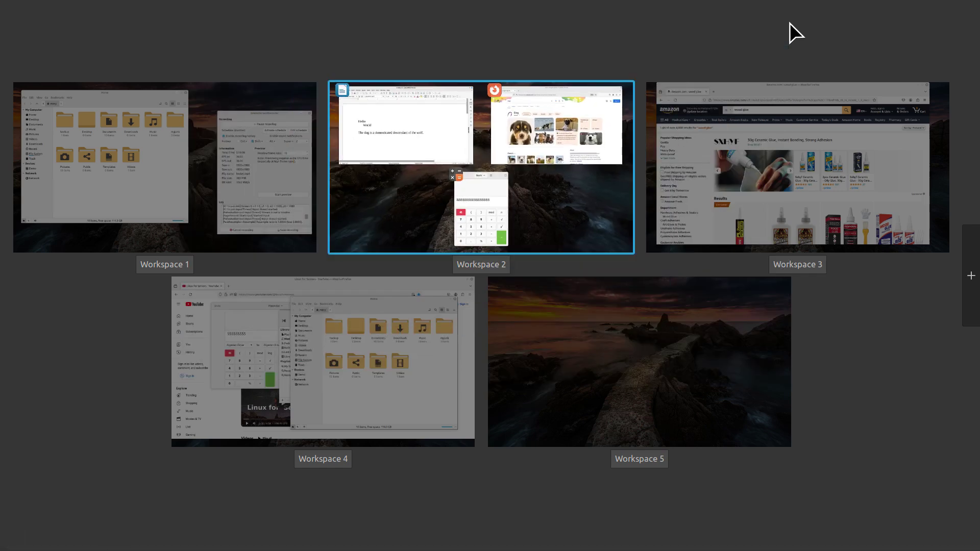
pyautogui.moveTo(691, 354)
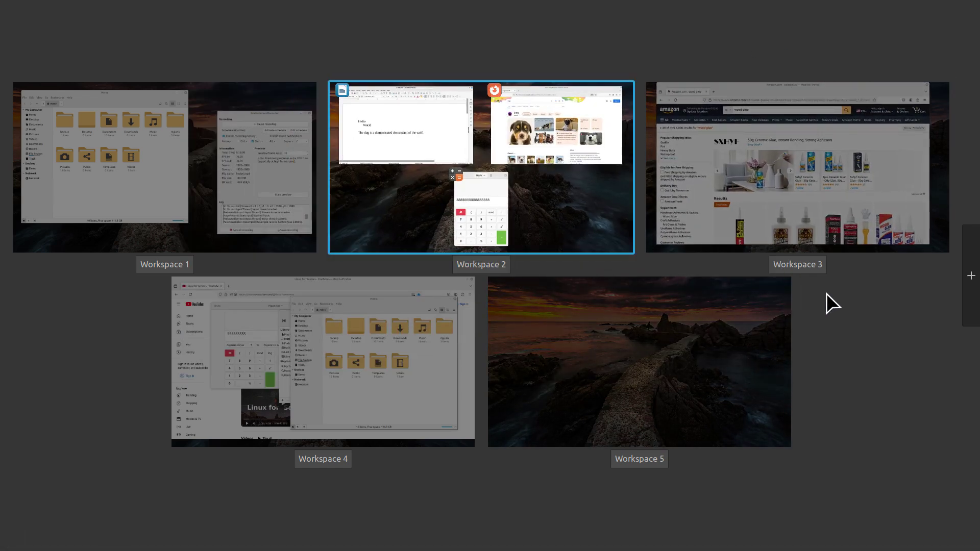
pyautogui.click(972, 281)
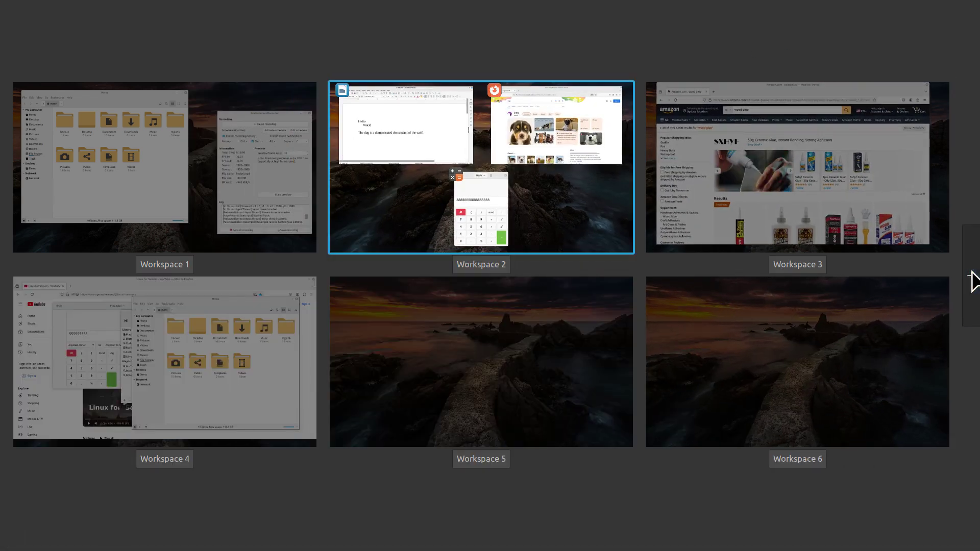
pyautogui.click(972, 281)
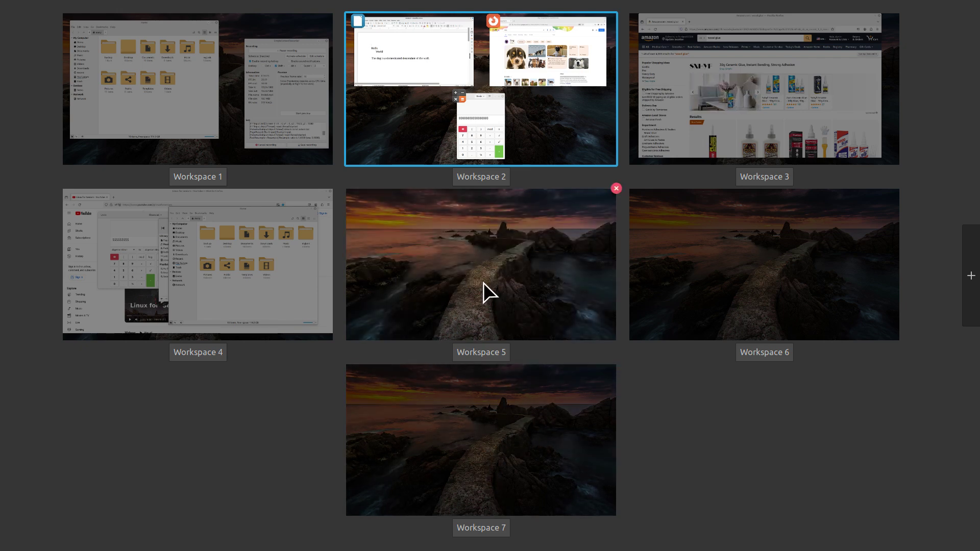
# Switch to Workspace 5 and change the desktop background to the Corsica image from the Virginia collection
pyautogui.click(423, 216)
pyautogui.rightClick(273, 88)
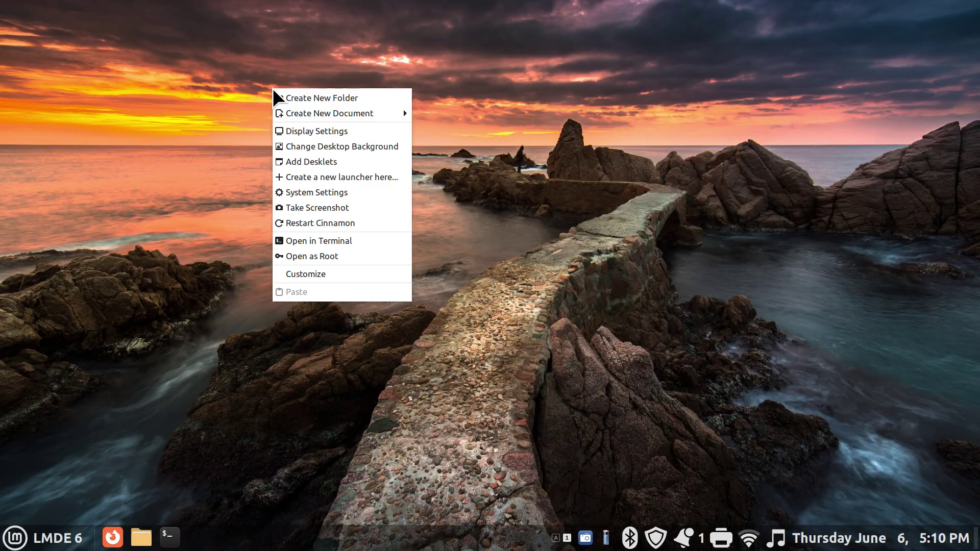
pyautogui.click(342, 147)
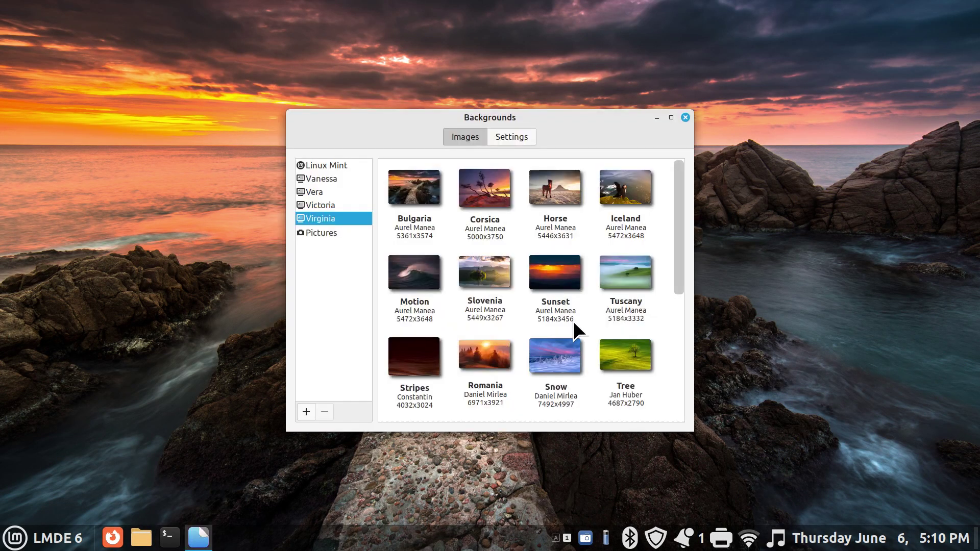
pyautogui.click(470, 187)
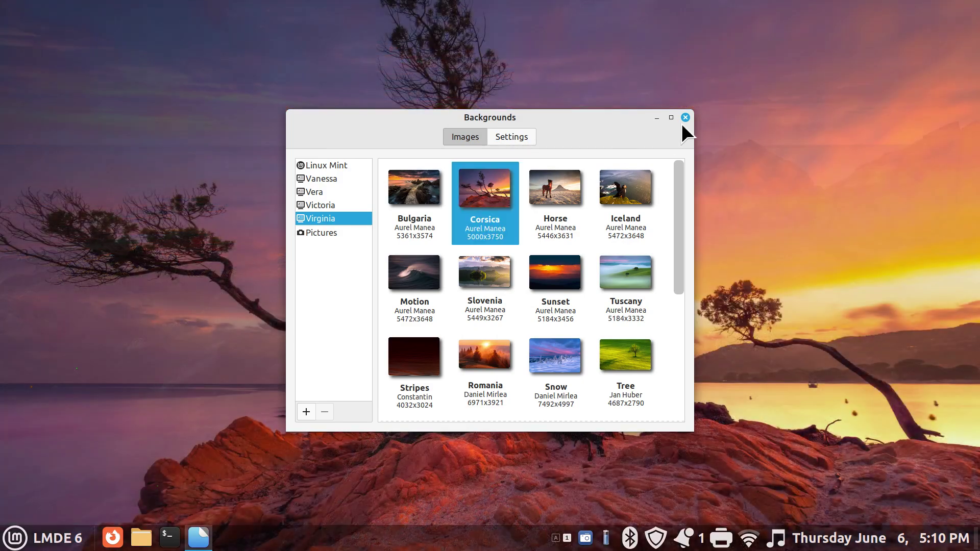
pyautogui.click(685, 118)
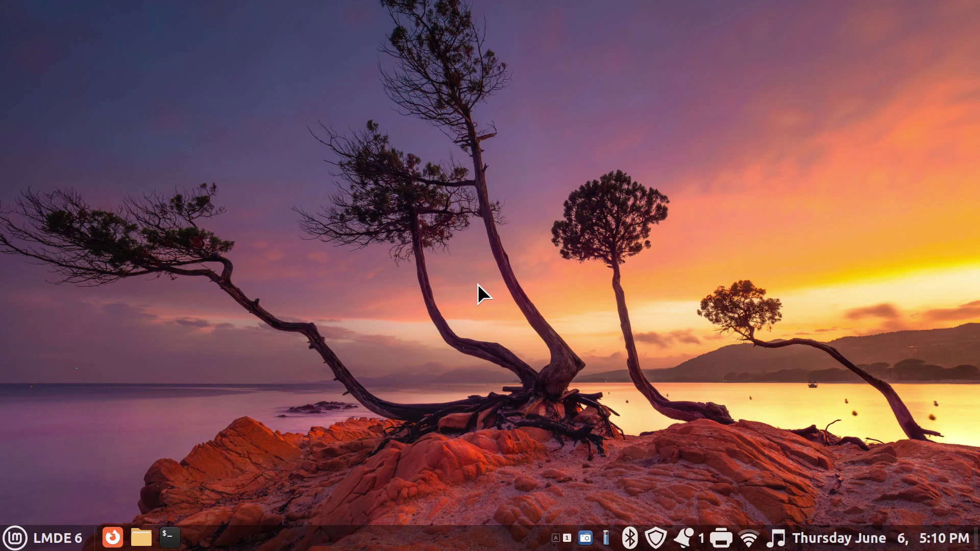
# Move the YouTube Firefox window from Workspace 4 to Workspace 5 in Expo
pyautogui.hotkey('ctrl', 'alt', 'Up')
pyautogui.moveTo(549, 424)
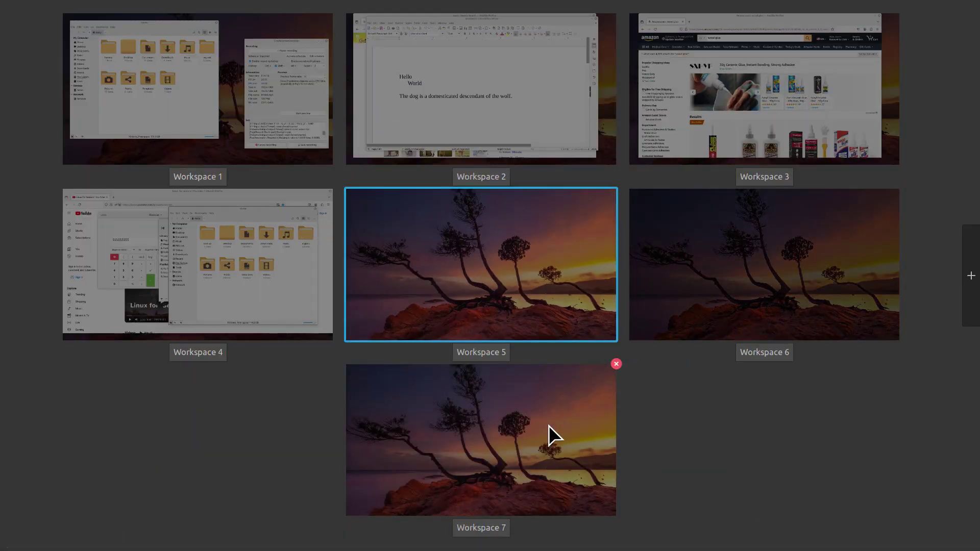
pyautogui.moveTo(284, 279)
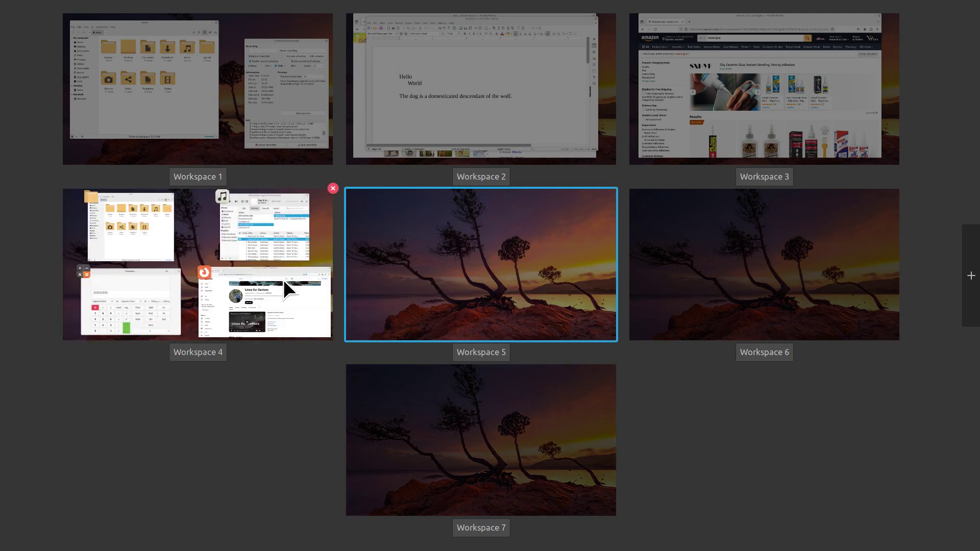
pyautogui.moveTo(270, 301); pyautogui.dragTo(464, 263)
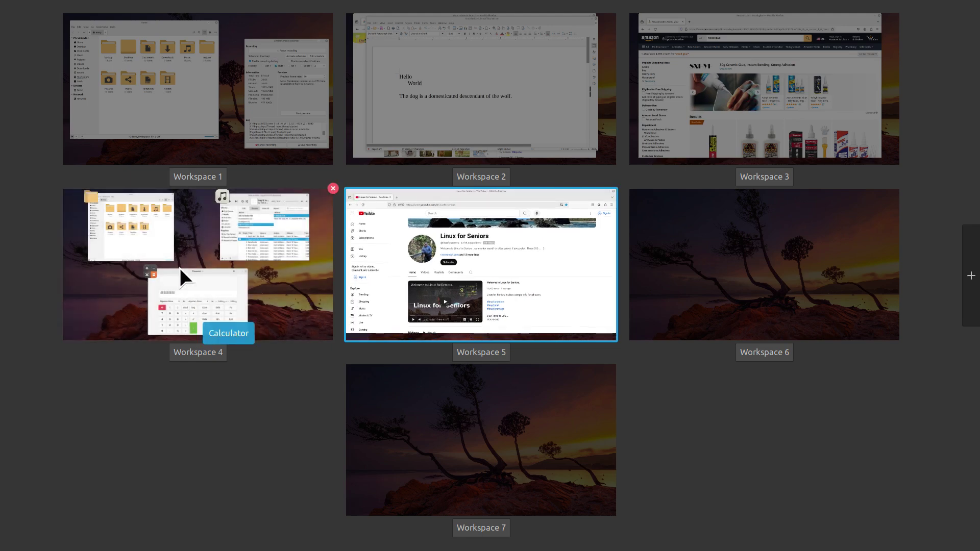
# Move the file manager window from Workspace 4 to Workspace 6 and the dogs search Firefox window from Workspace 2 to Workspace 7
pyautogui.moveTo(143, 225); pyautogui.dragTo(795, 283)
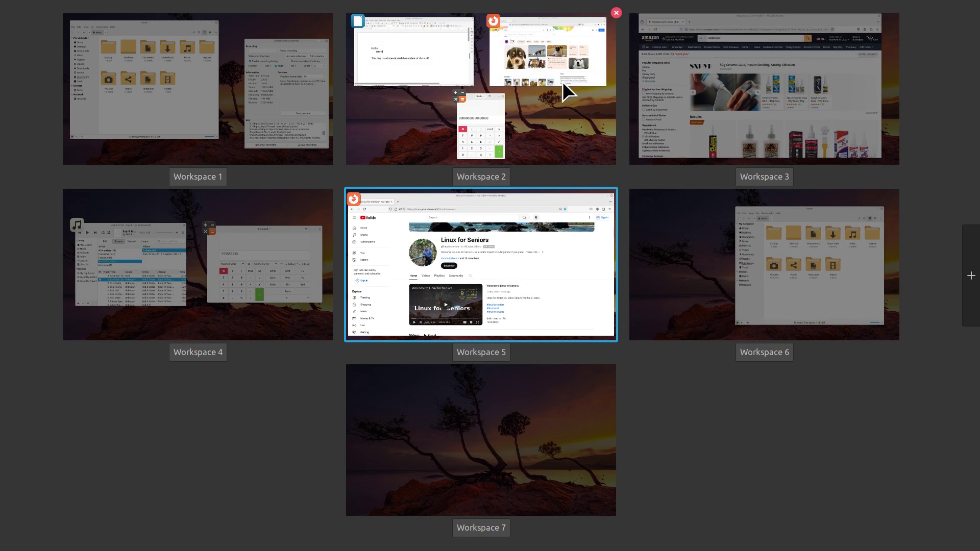
pyautogui.moveTo(549, 52); pyautogui.dragTo(475, 443)
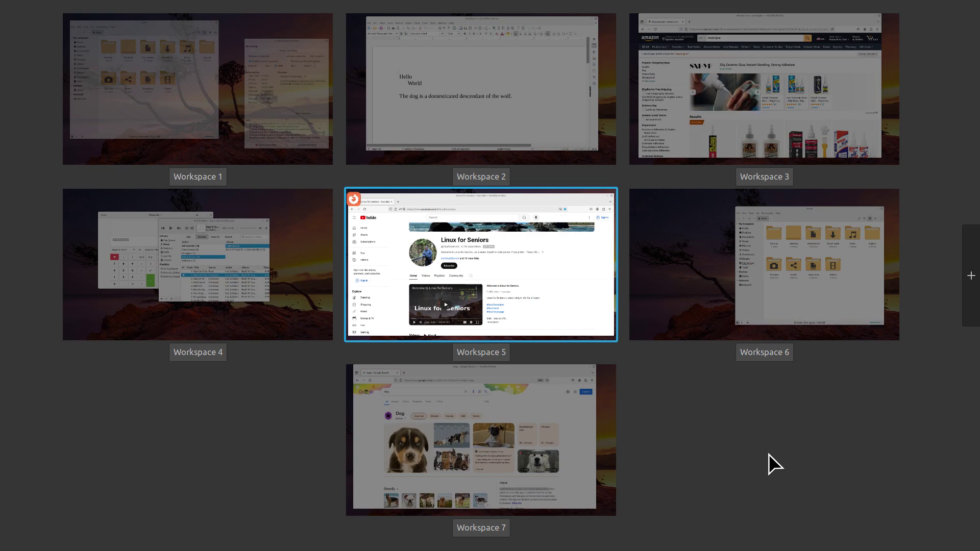
pyautogui.press('Escape')
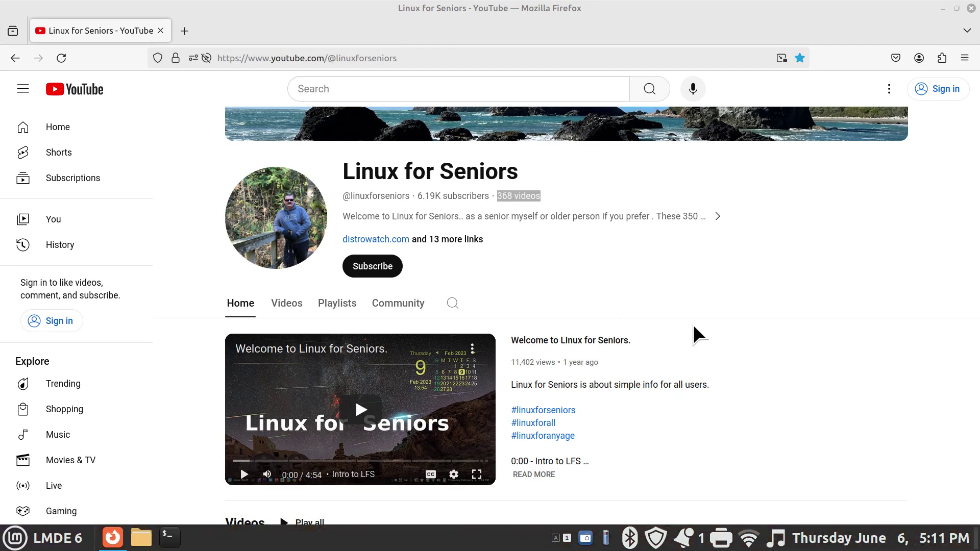
# Switch to Workspace 1, bring up the Home file manager window by cycling through the windows, and close it
pyautogui.hotkey('ctrl', 'alt', 'Up')
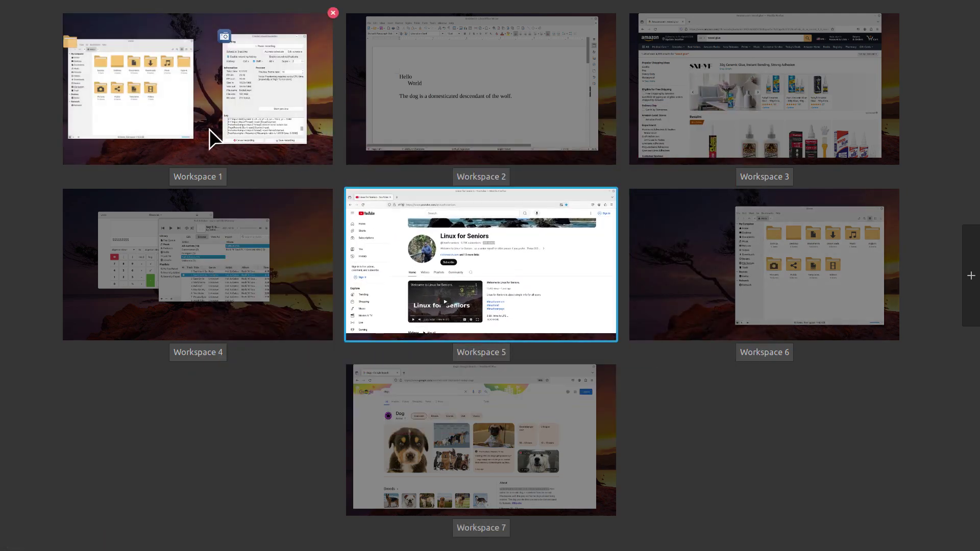
pyautogui.click(209, 136)
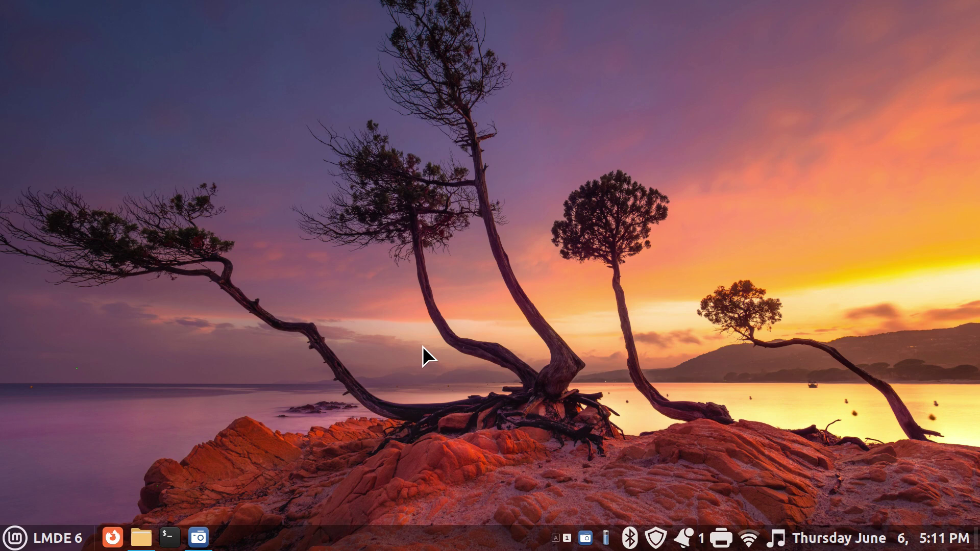
pyautogui.hotkey('alt', 'Tab')
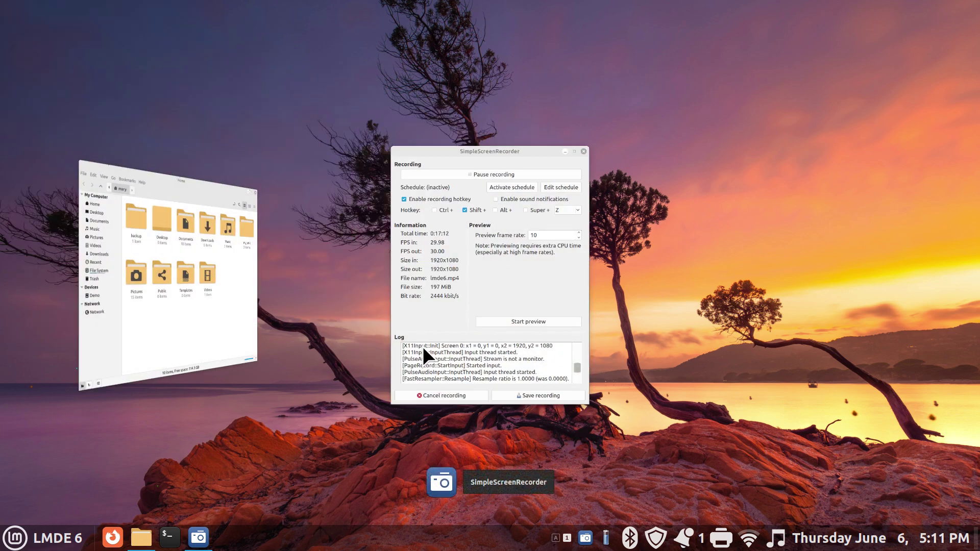
pyautogui.hotkey('alt', 'Tab')
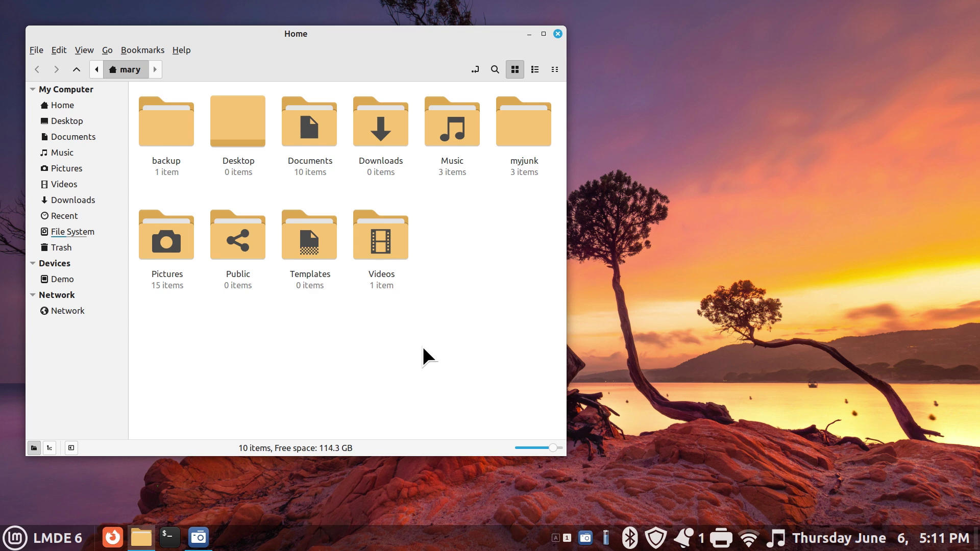
pyautogui.hotkey('alt', 'F4')
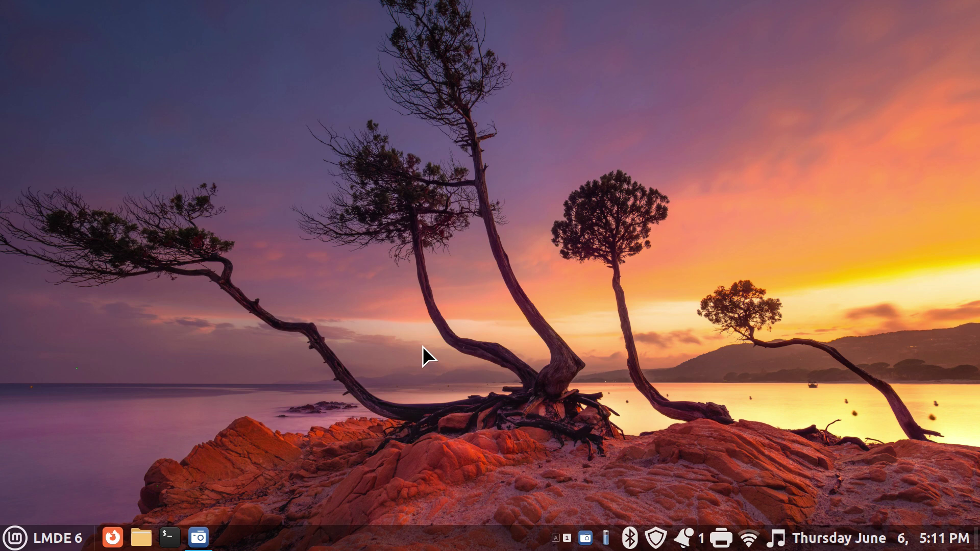
# Remove Workspace 7 in the Expo workspace overview
pyautogui.hotkey('ctrl', 'alt', 'Up')
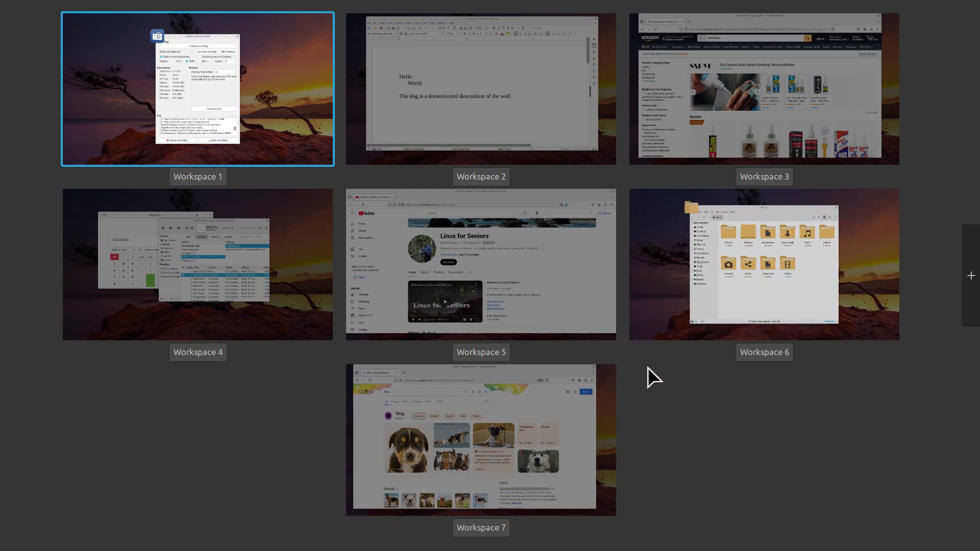
pyautogui.click(615, 366)
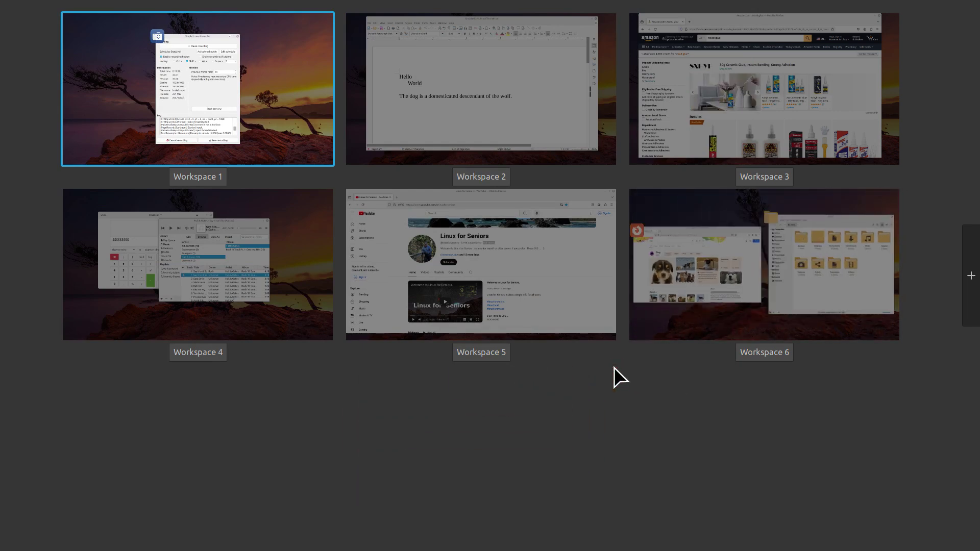